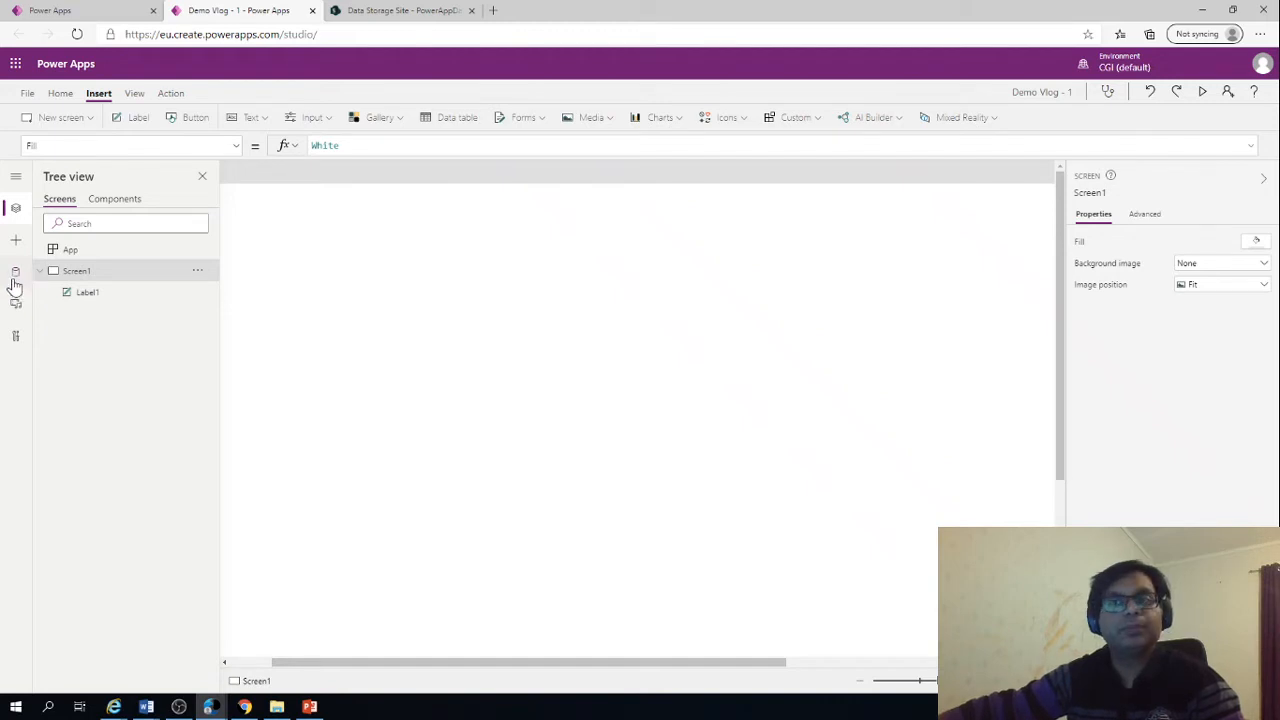
Add the Office 365 Users connector to the app's data sources using the existing account connection
click(15, 276)
click(102, 396)
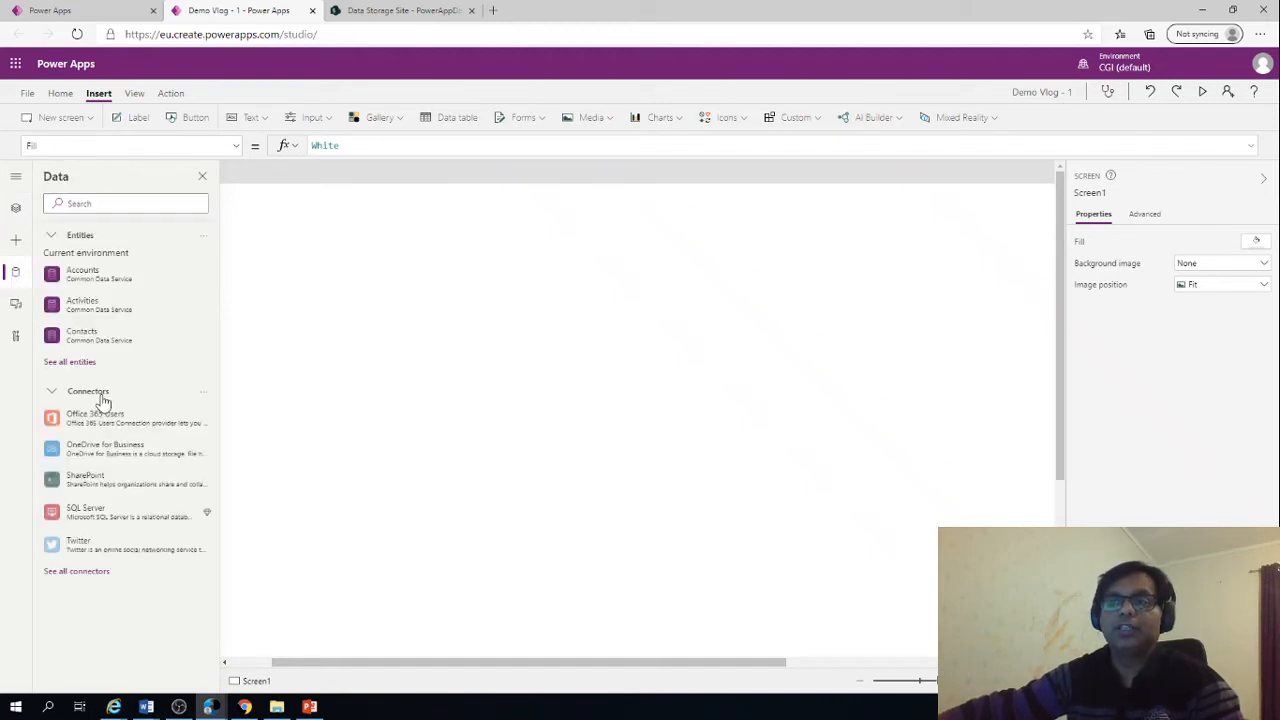
click(104, 423)
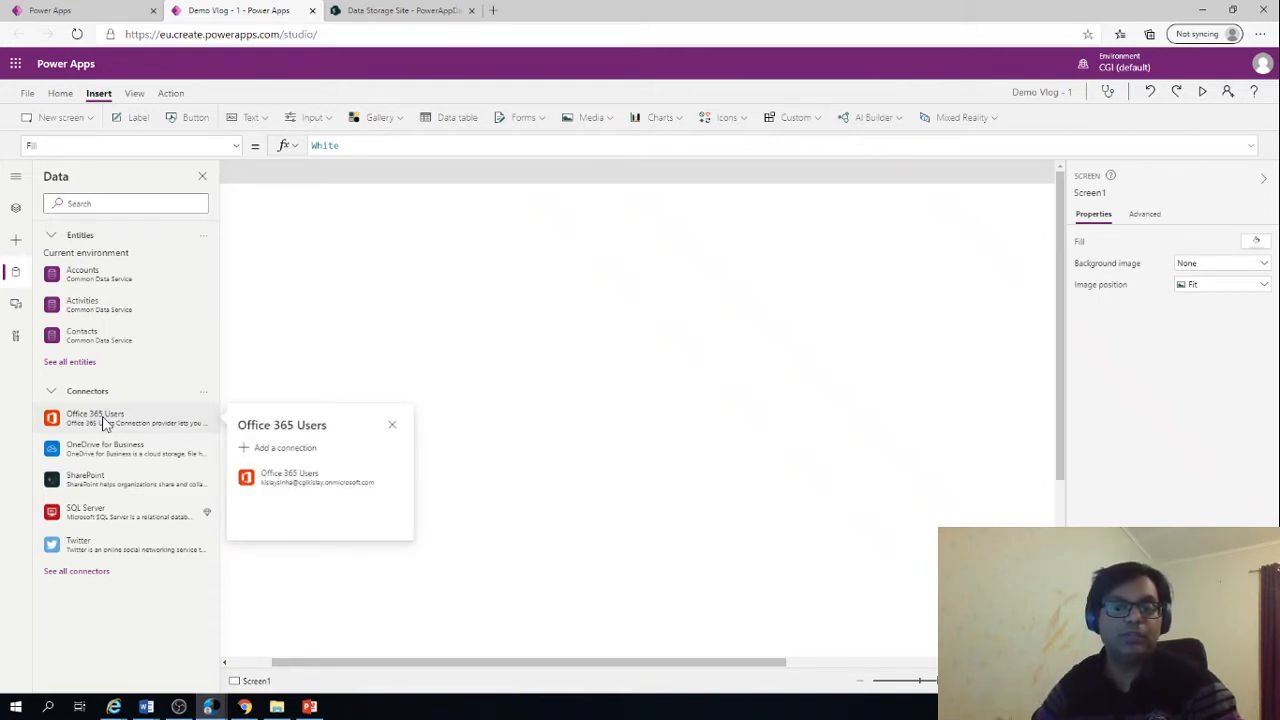
click(307, 485)
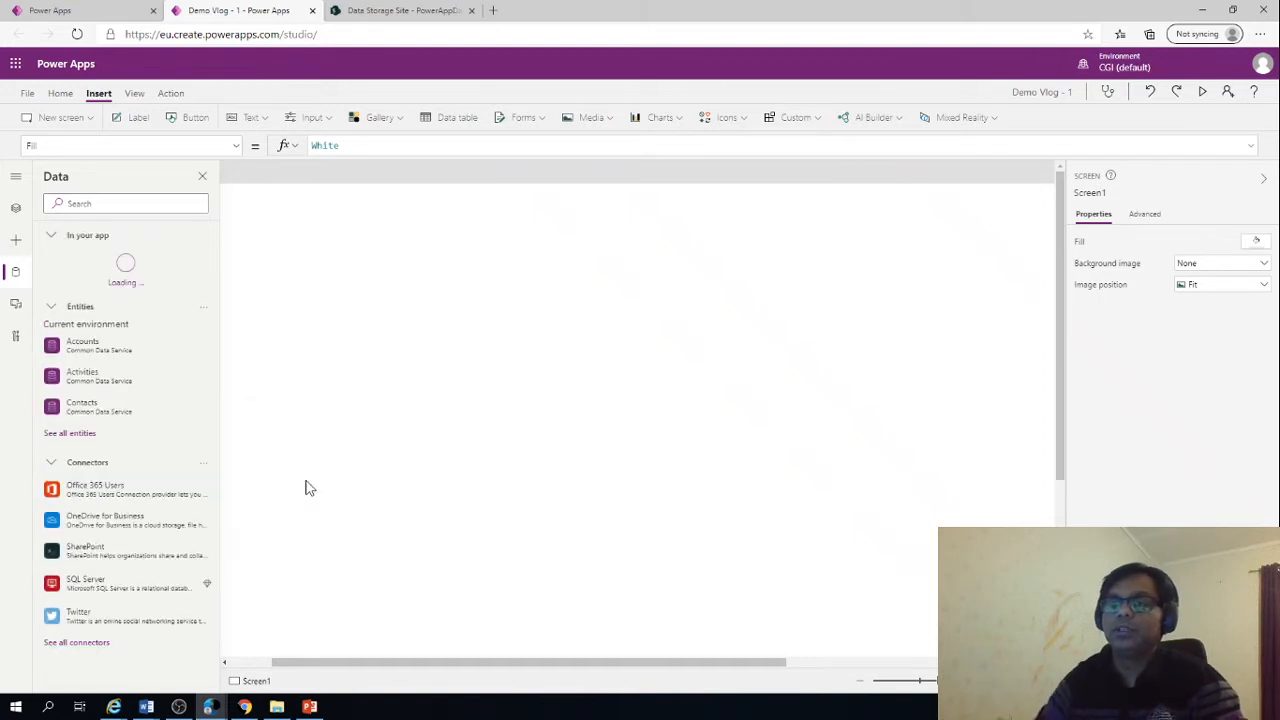
mouse_move(102, 279)
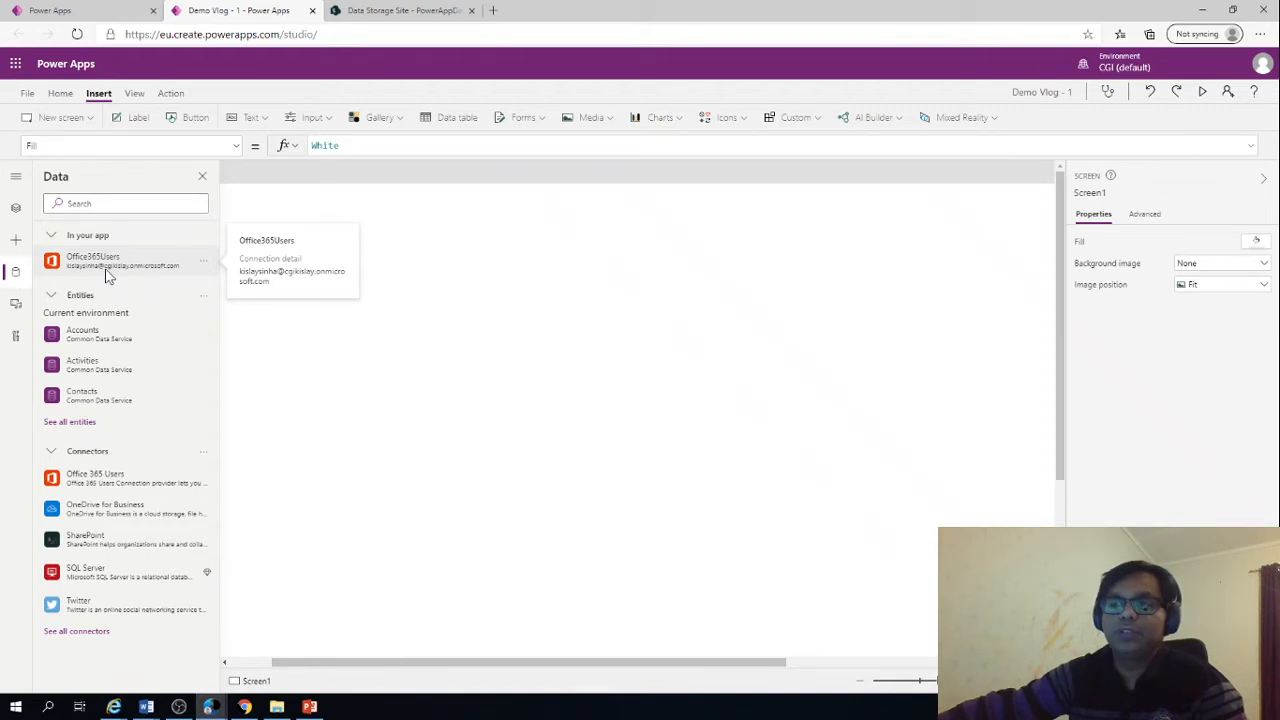
Insert a label at about X 288, Y 84 and begin its Text formula with Office365Users.Manager(
click(138, 121)
drag(303, 234, 531, 277)
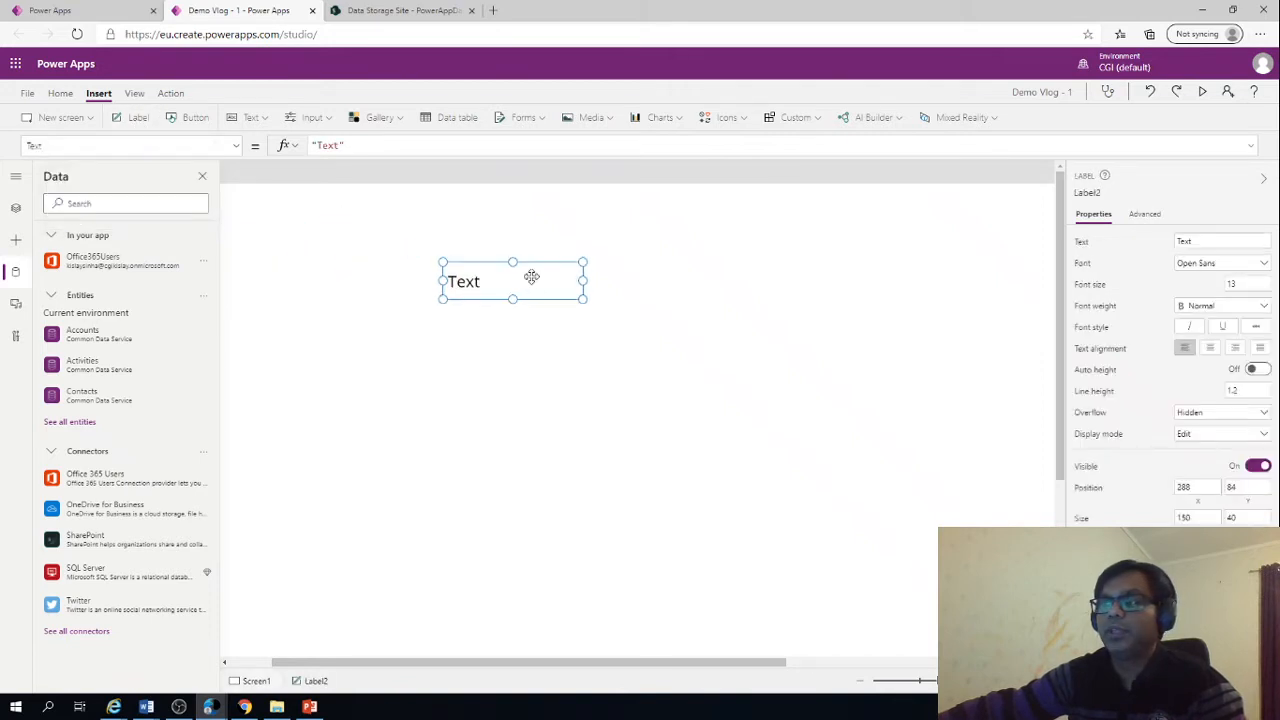
drag(383, 150, 262, 138)
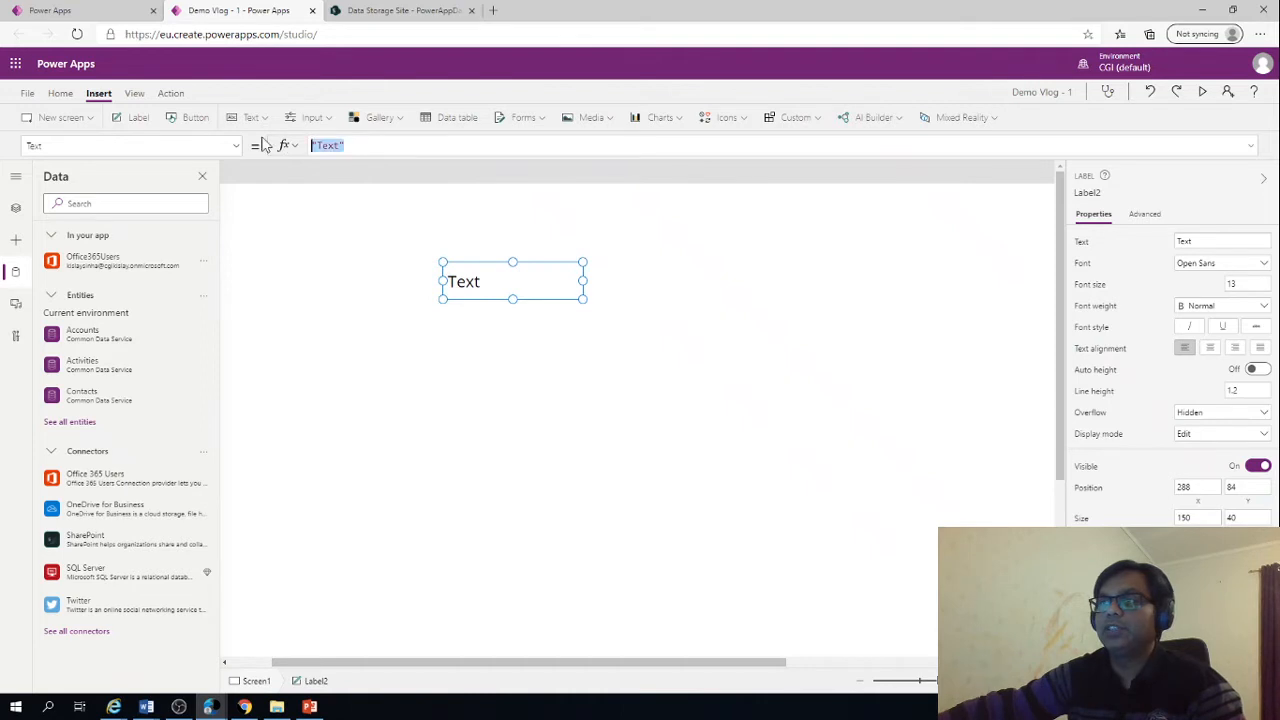
text(O)
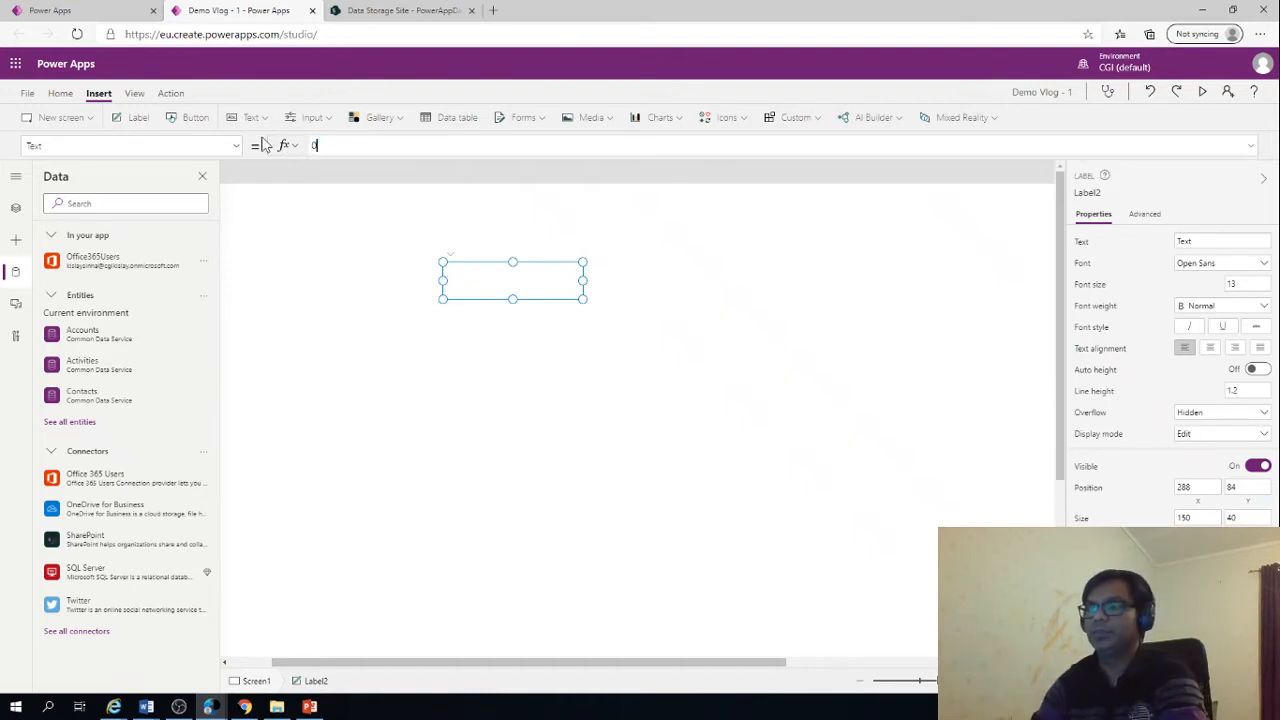
text(ff)
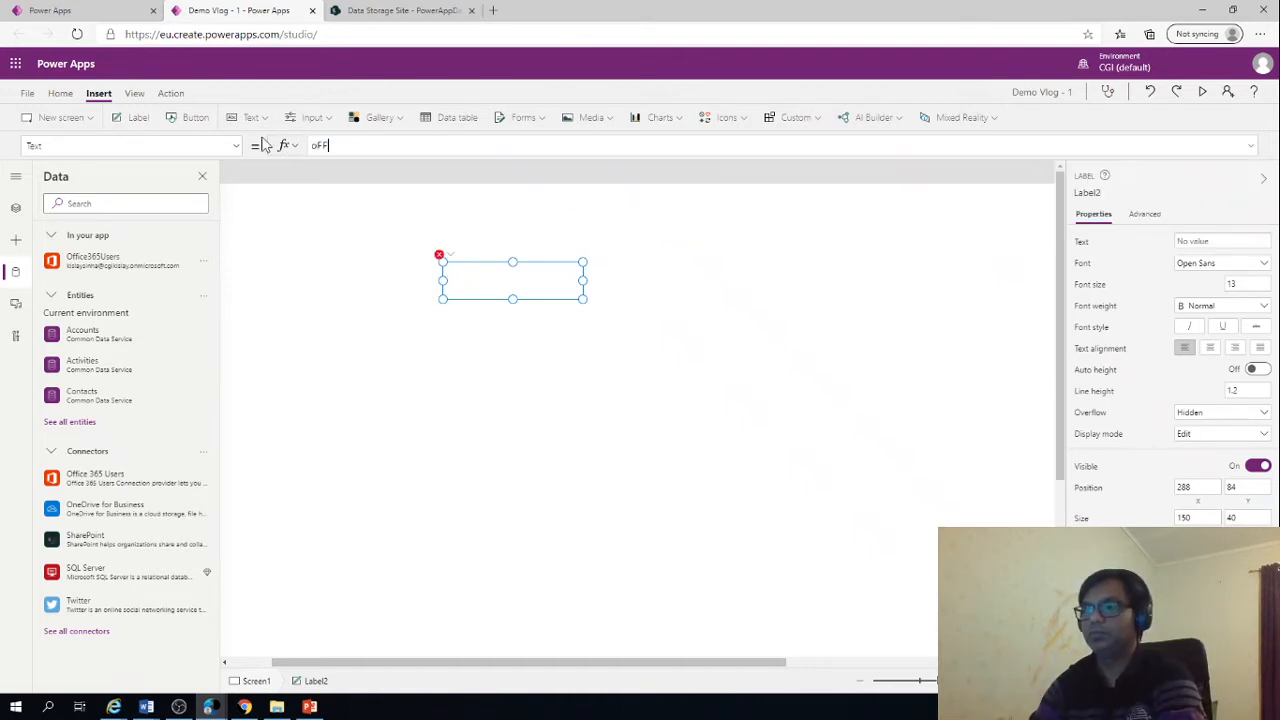
key(BackSpace)
key(BackSpace)
key(BackSpace)
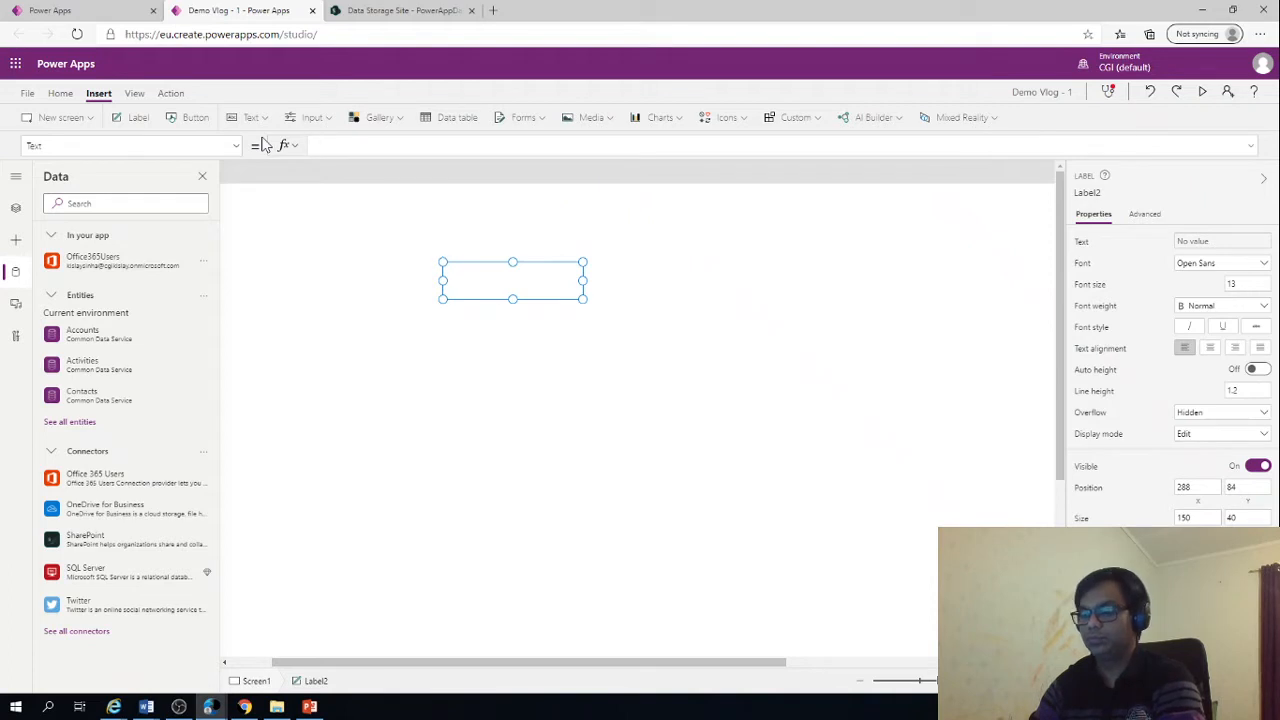
text(Office)
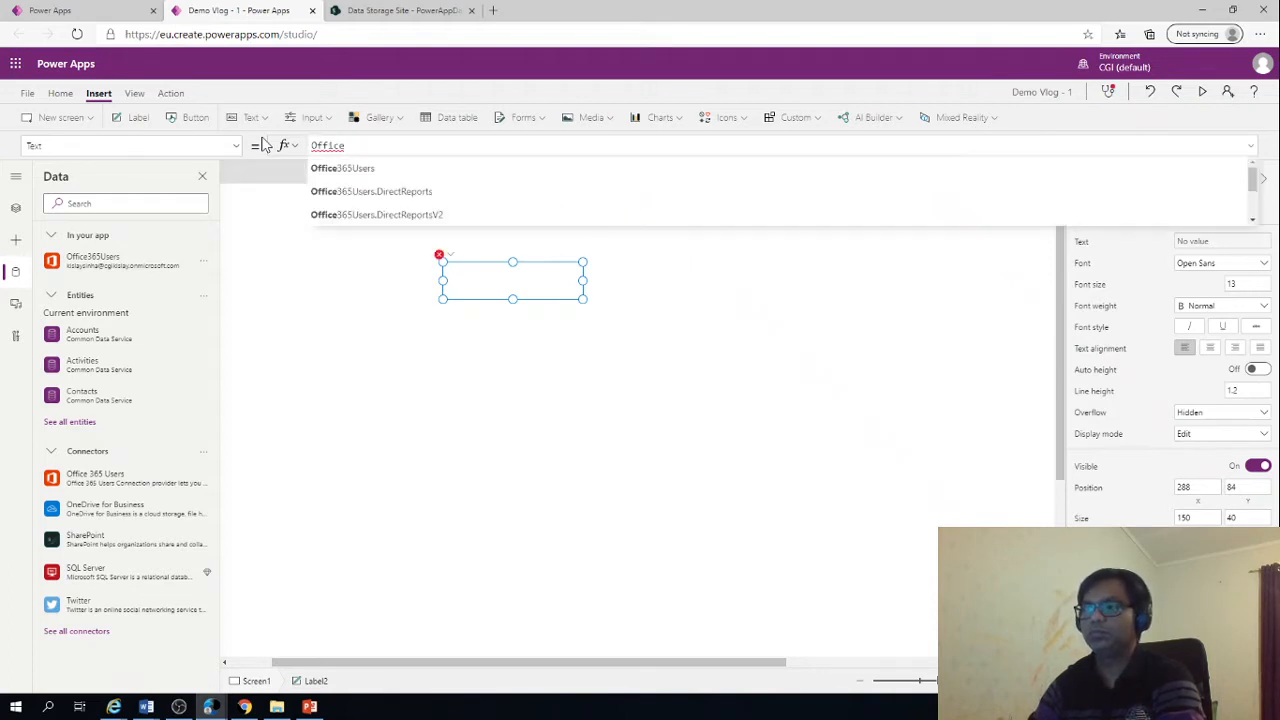
click(392, 172)
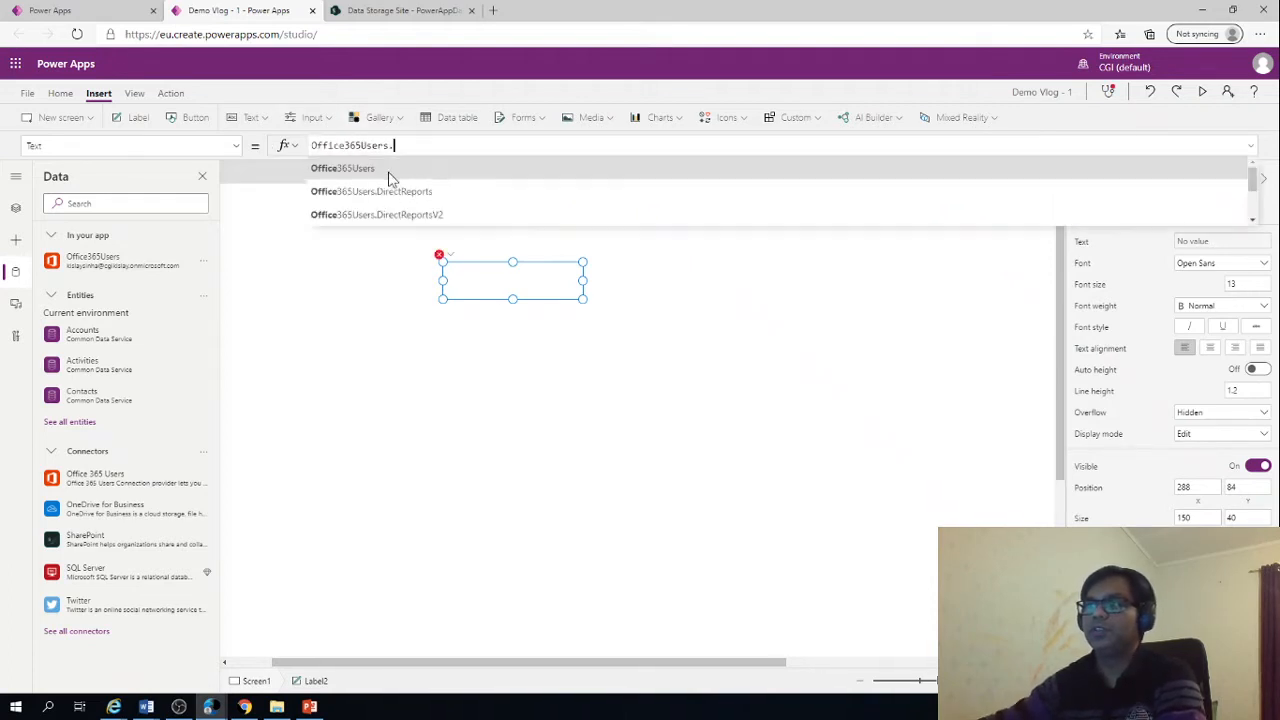
text(.)
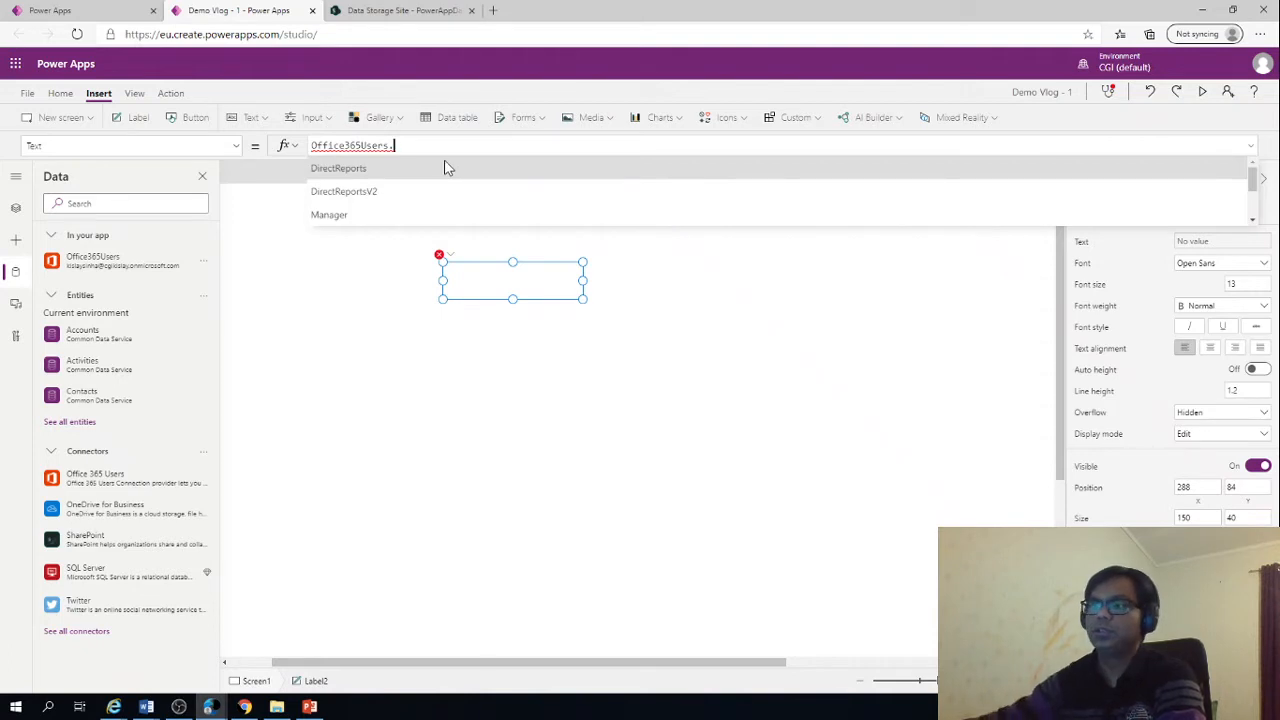
click(357, 222)
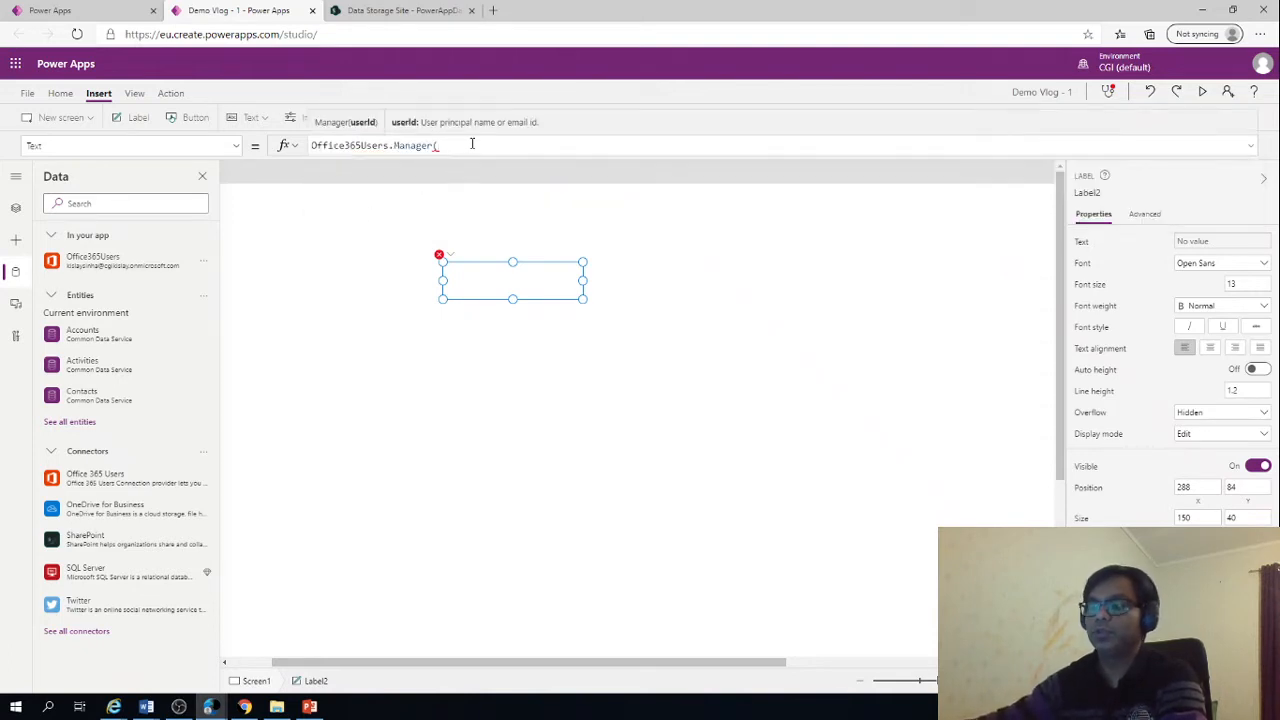
Complete the label's Manager call with the signed-in user's email so the formula reads Office365Users.Manager(User().Email)
text(user)
key(BackSpace)
key(BackSpace)
key(BackSpace)
key(BackSpace)
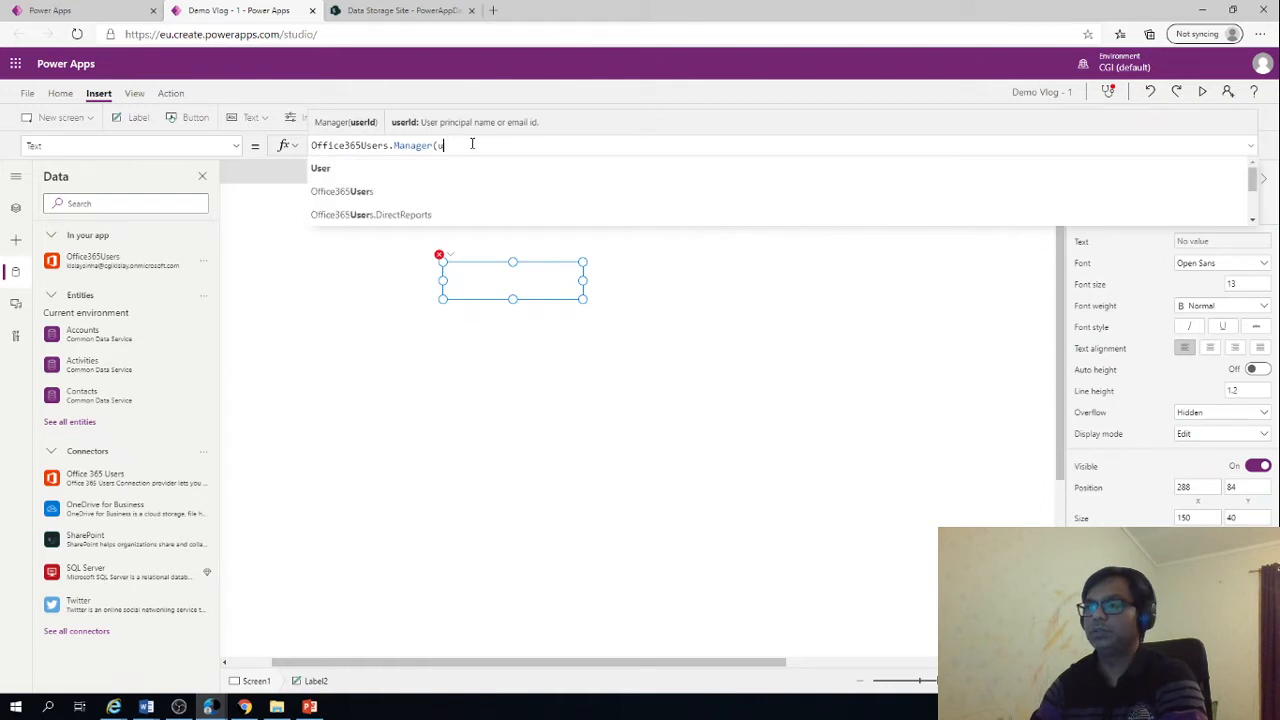
text(User)
click(370, 170)
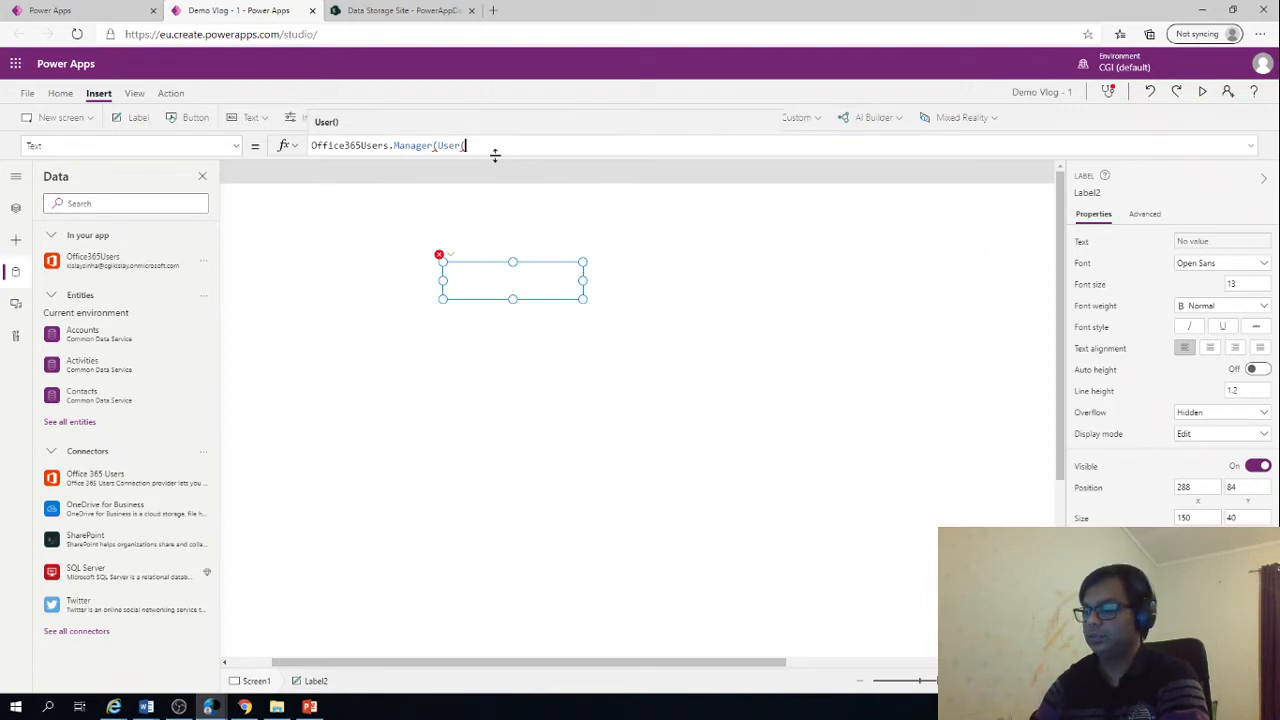
key(BackSpace)
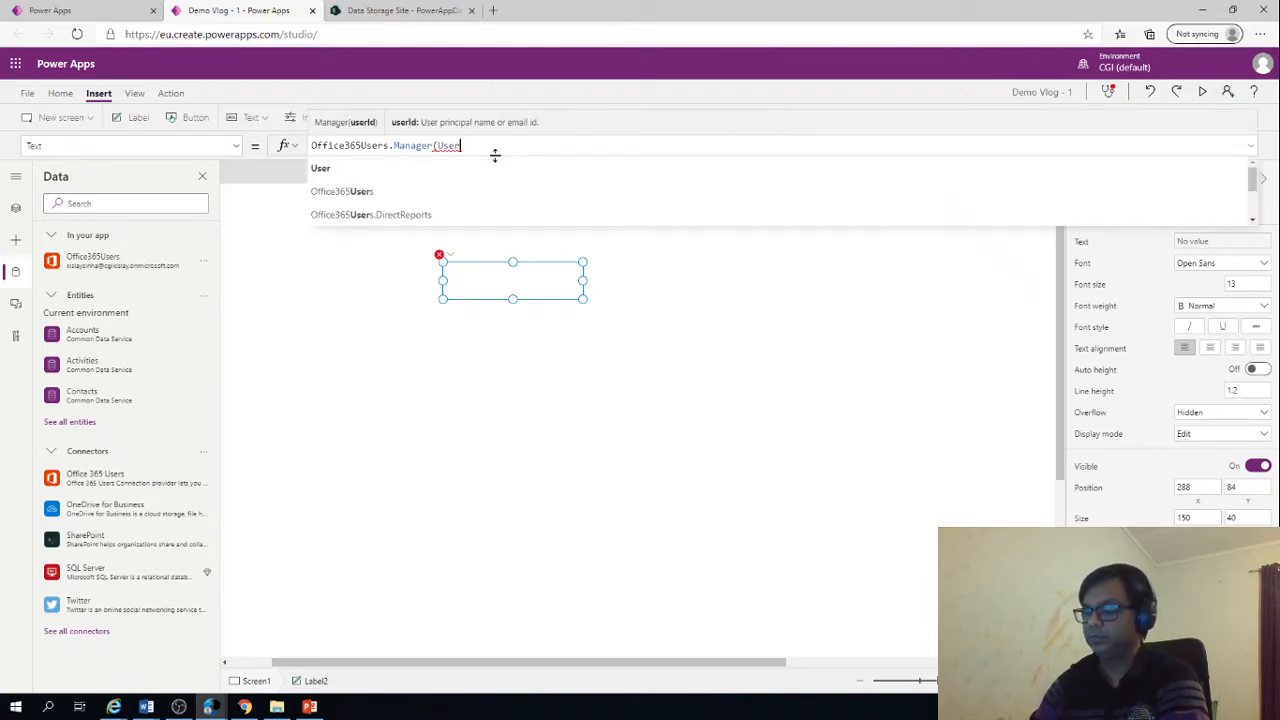
text(.Ma)
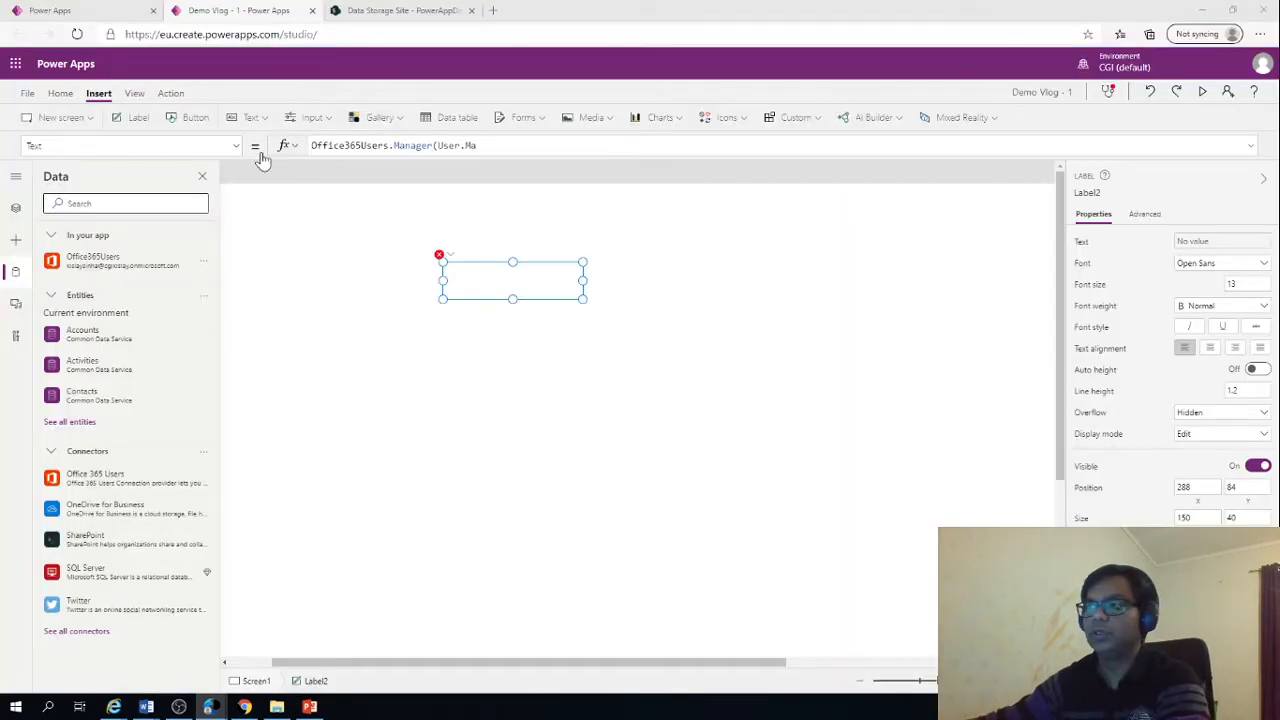
click(552, 145)
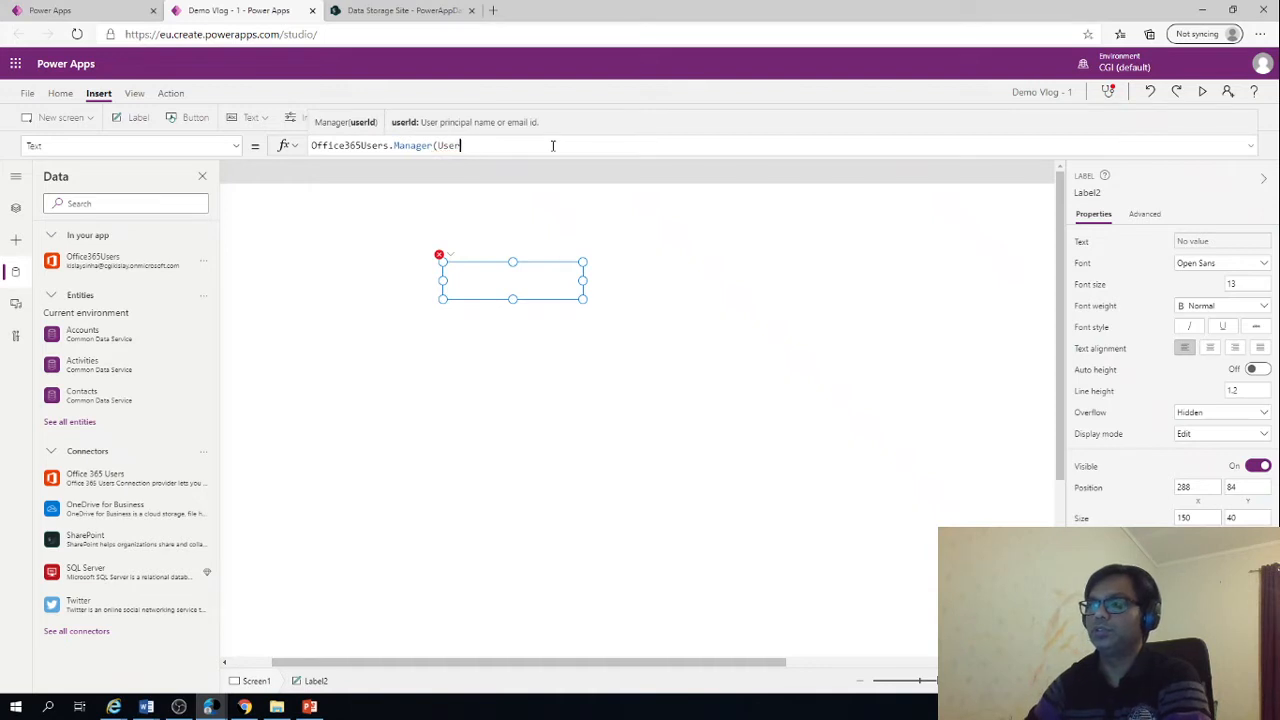
text(()
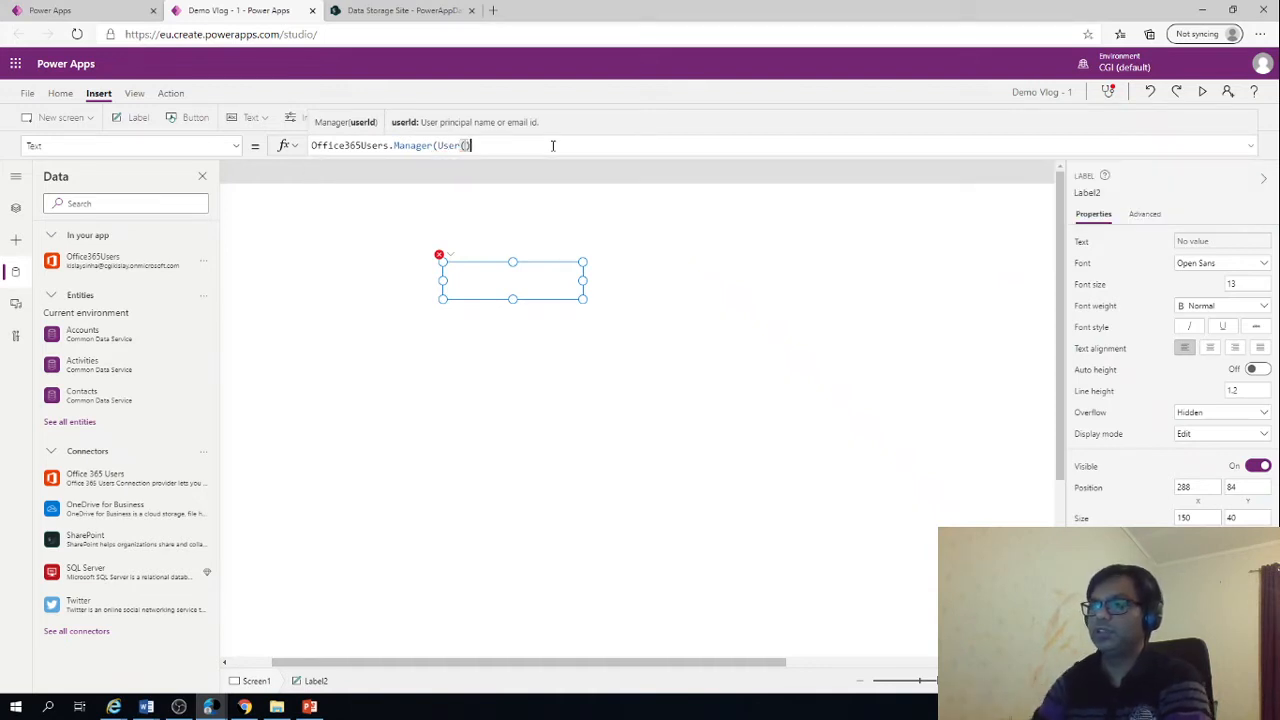
text().Ema)
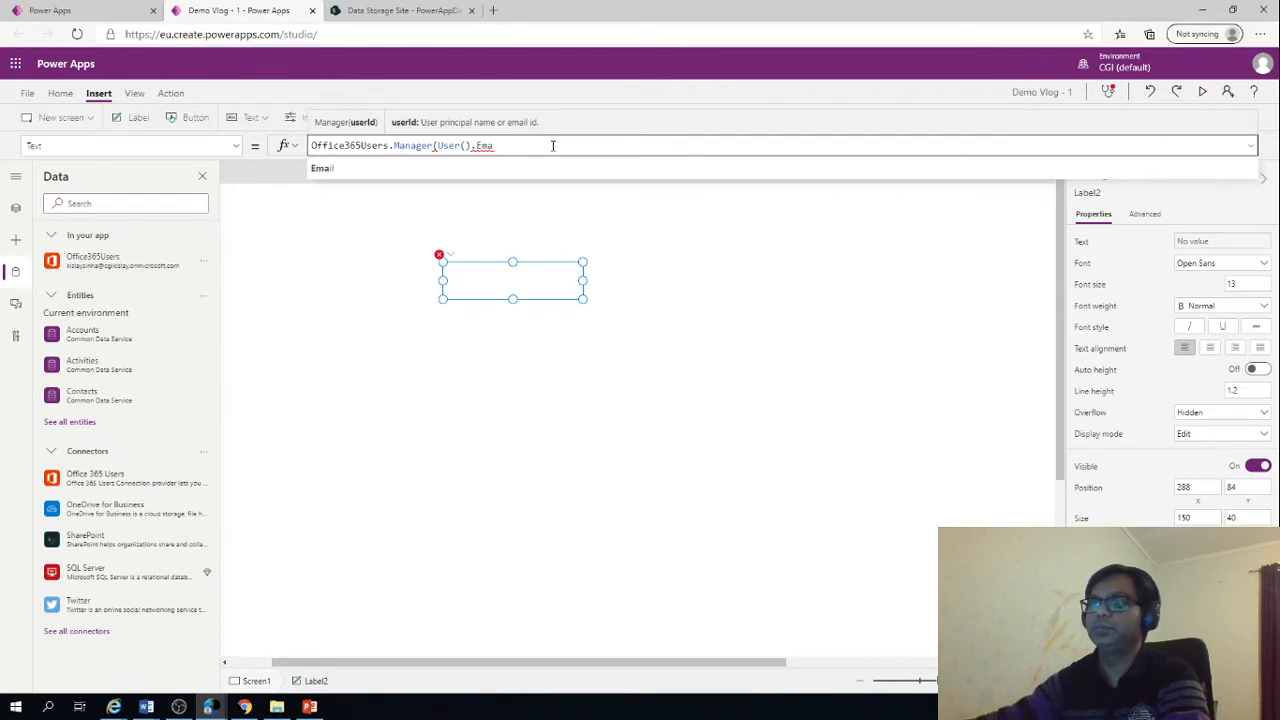
text(il)
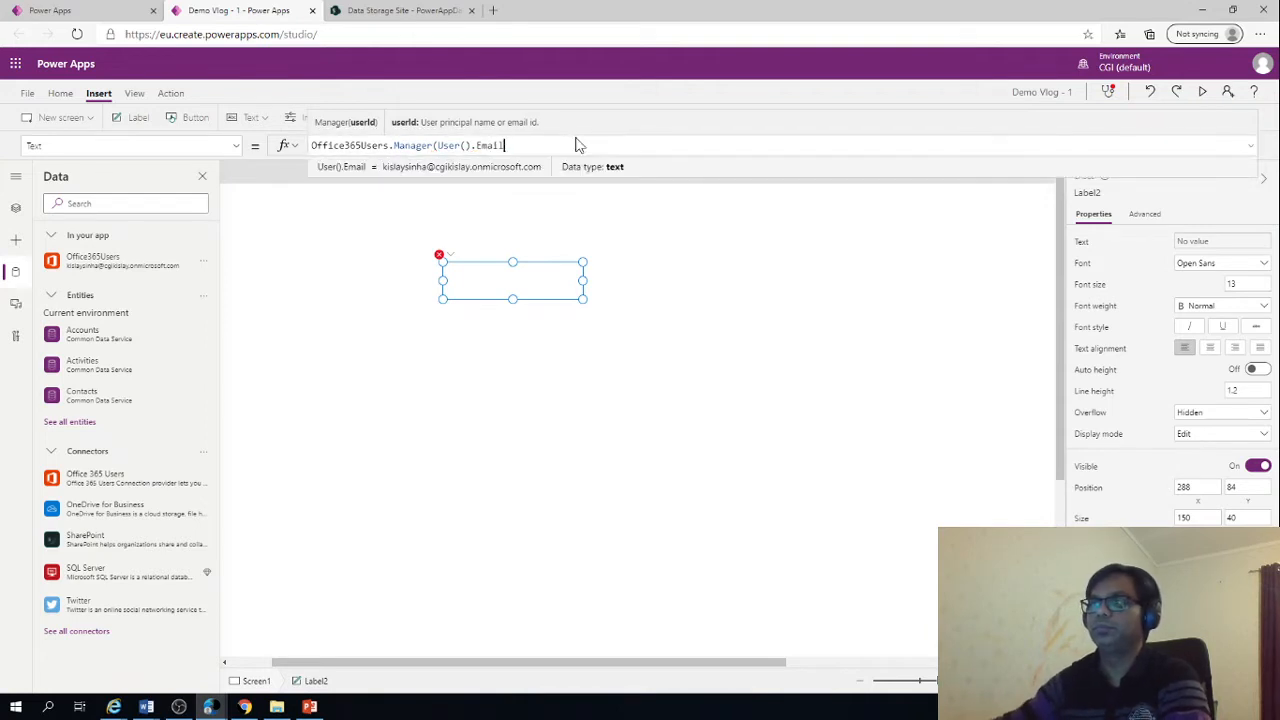
text())
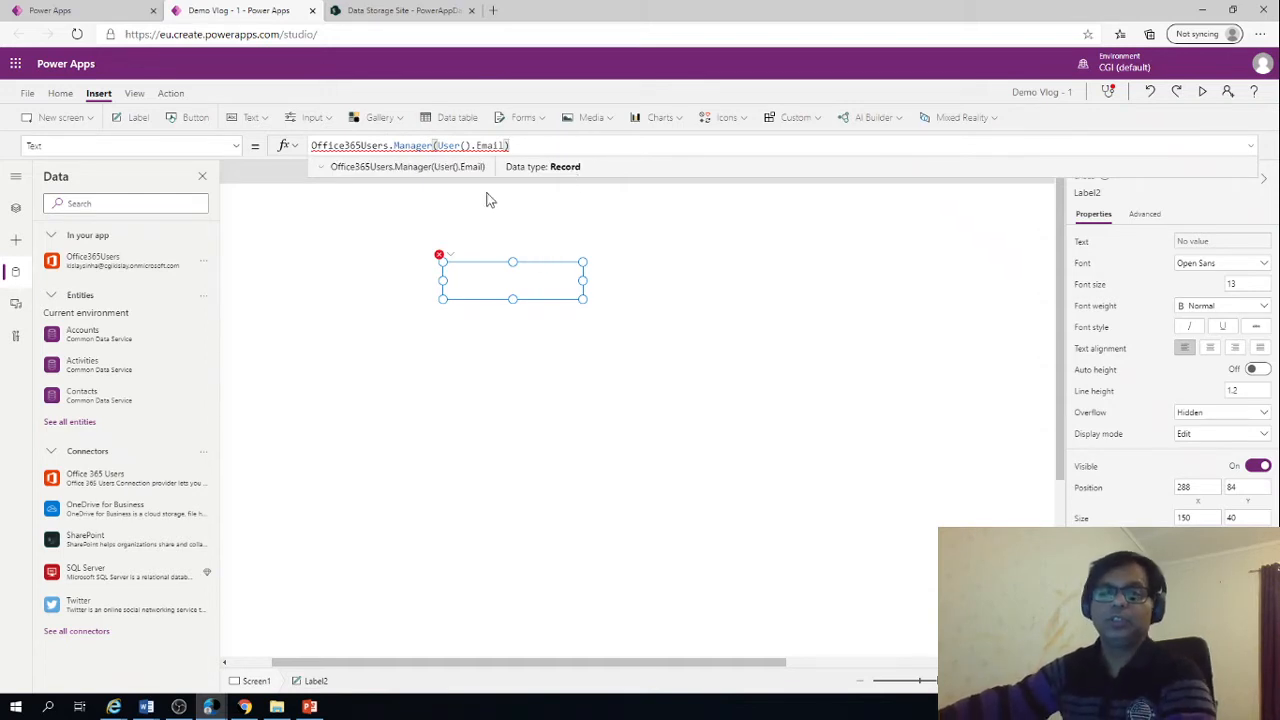
Try User().Mail as the argument of the Manager function in the label's Text formula
click(482, 146)
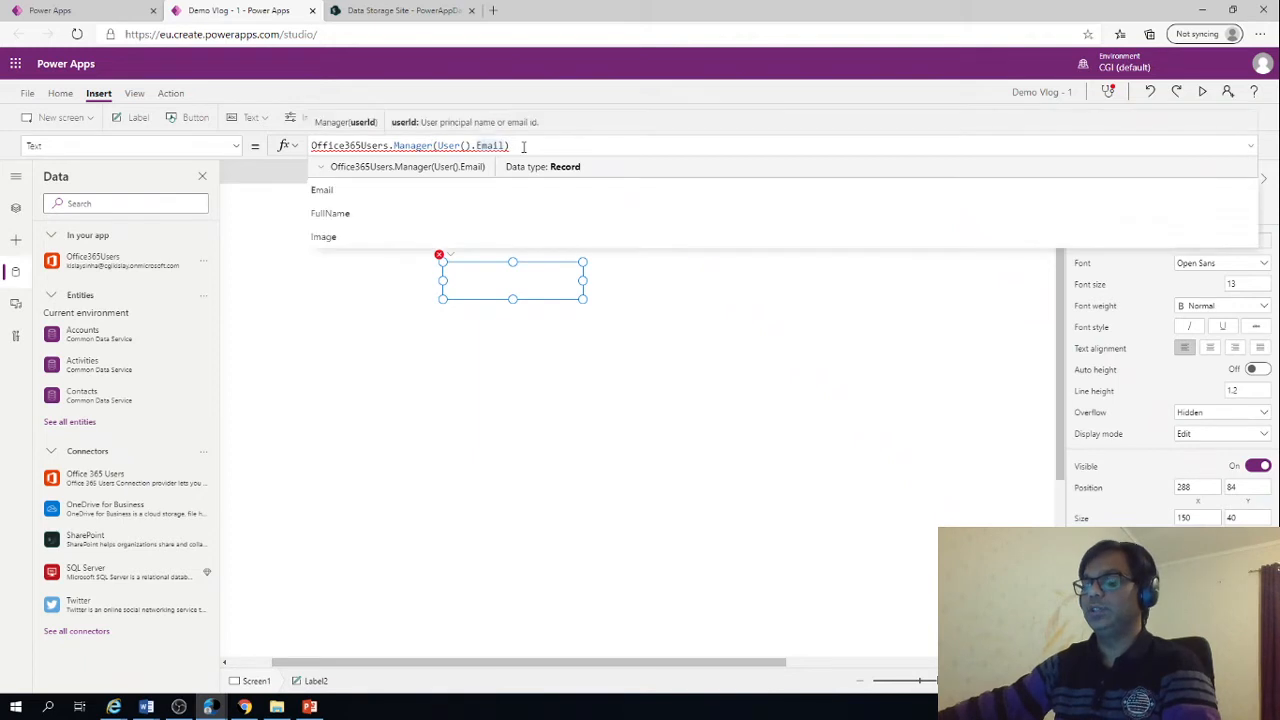
key(BackSpace)
key(Delete)
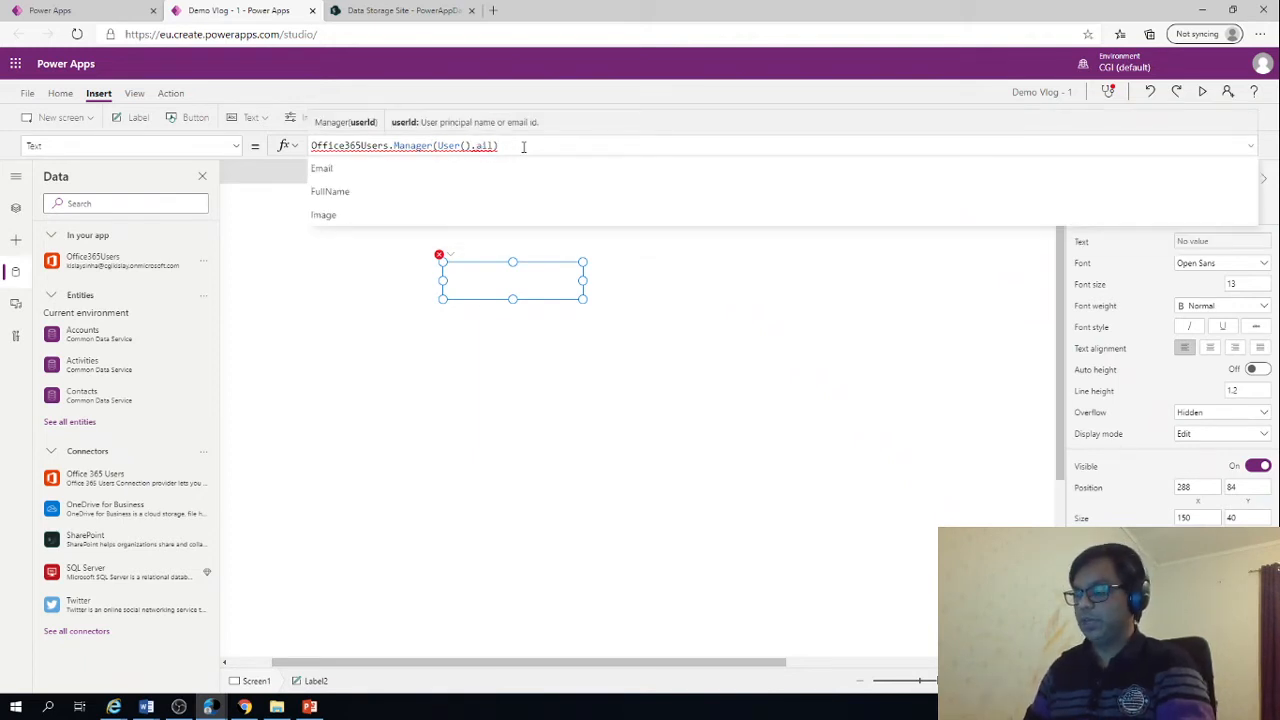
text(M)
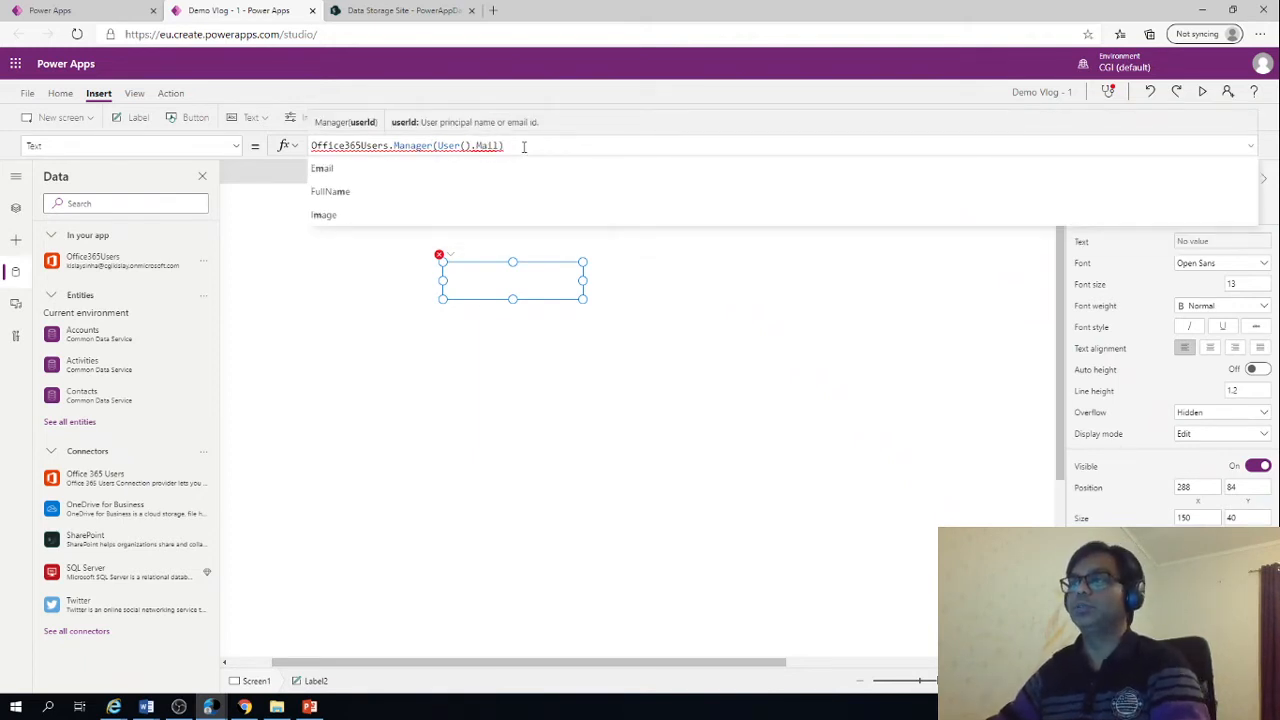
click(485, 343)
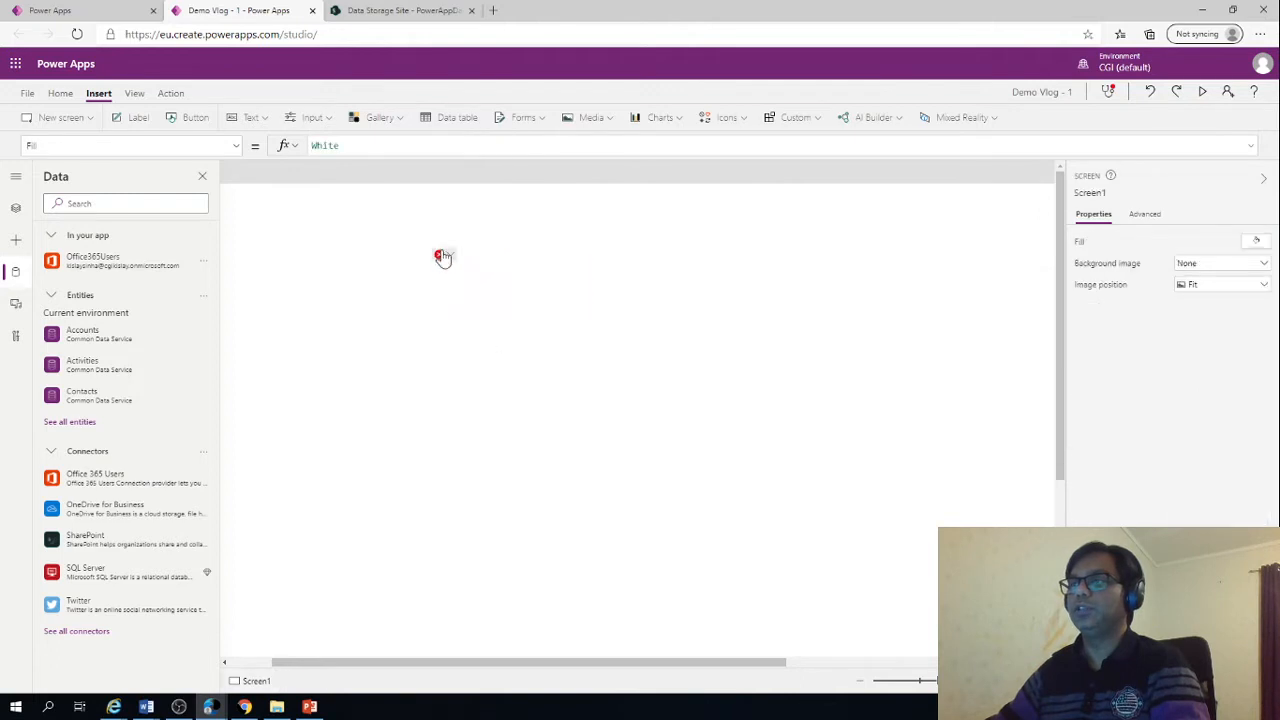
Append the .Mail property after the Manager function's closing parenthesis in the label's Text formula
mouse_move(443, 257)
click(472, 274)
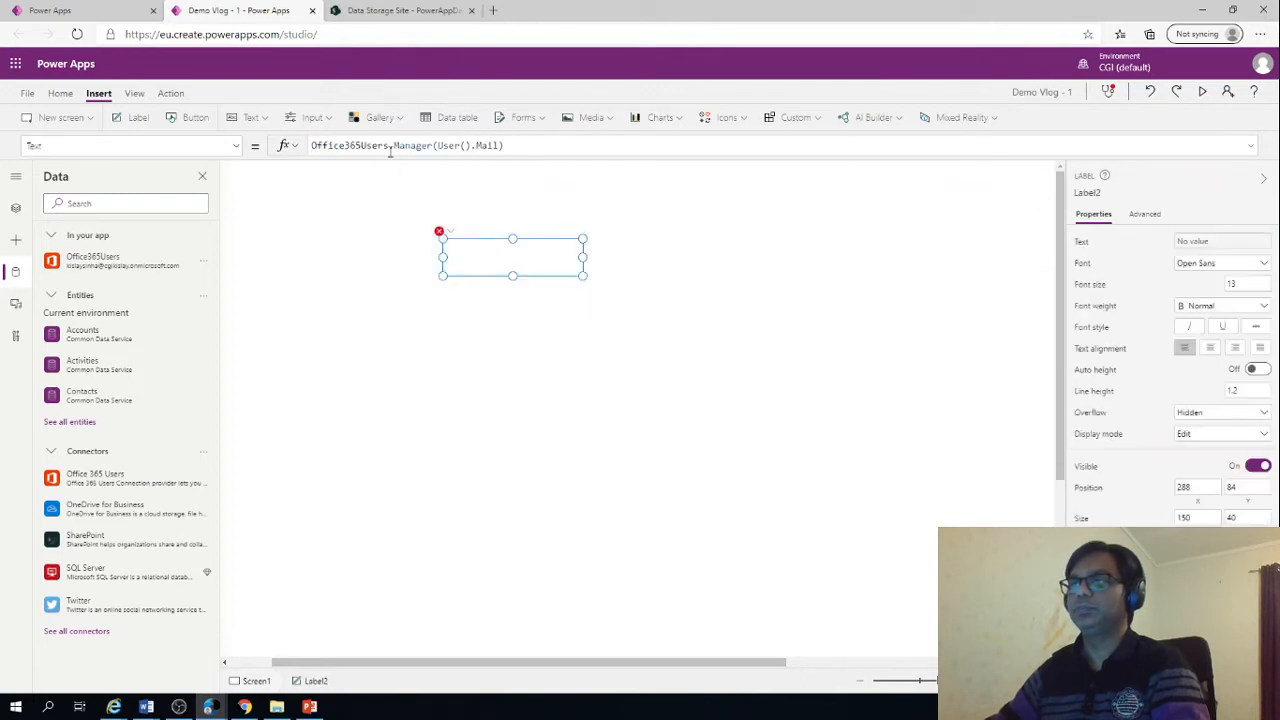
click(509, 146)
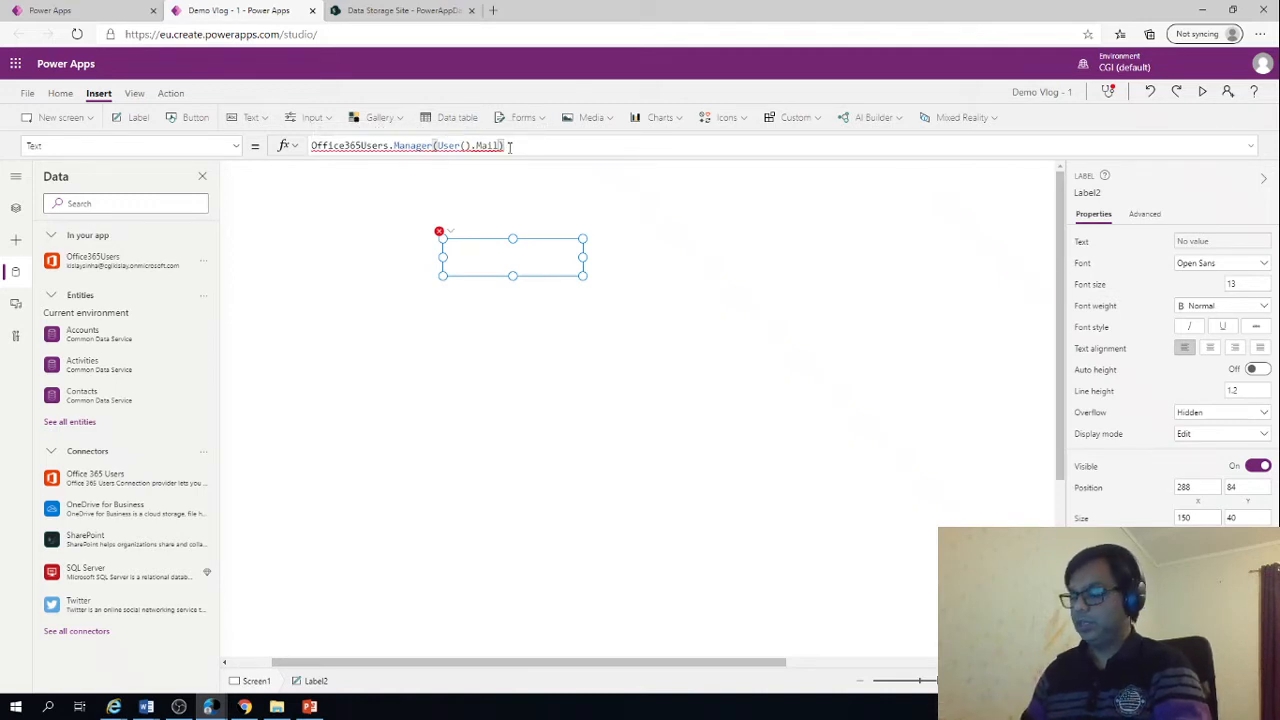
text(.Mail)
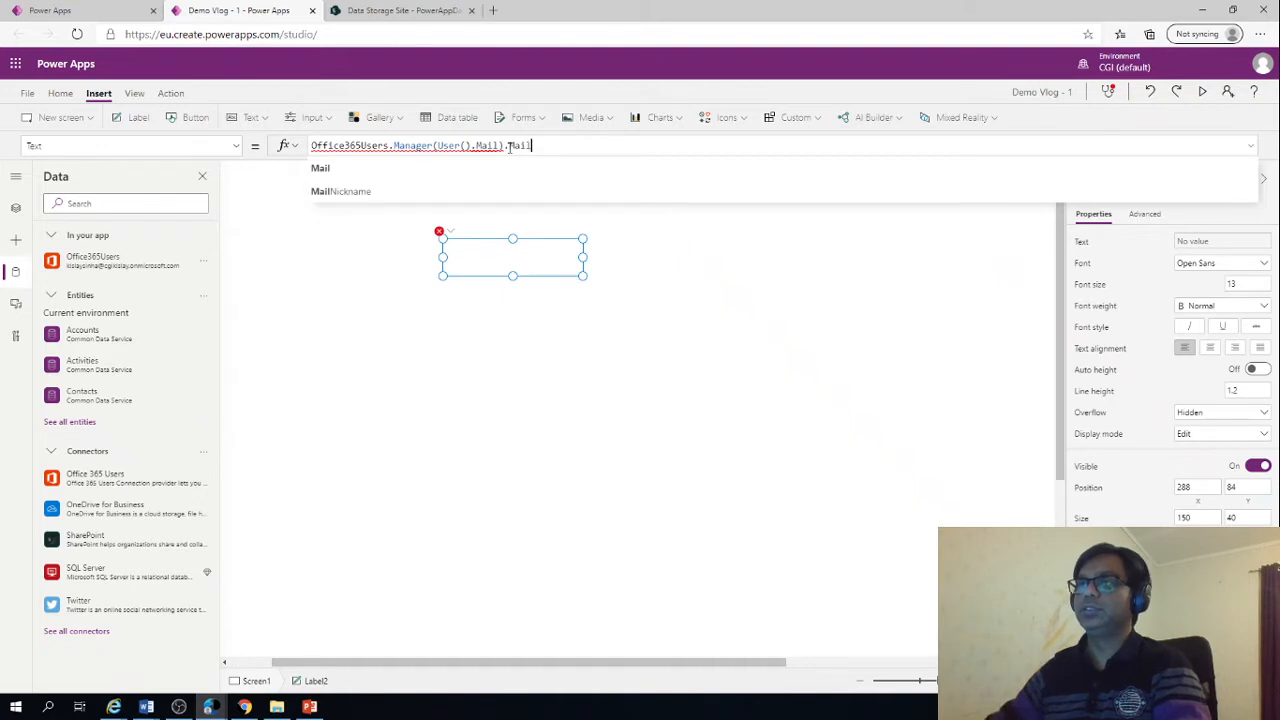
click(408, 170)
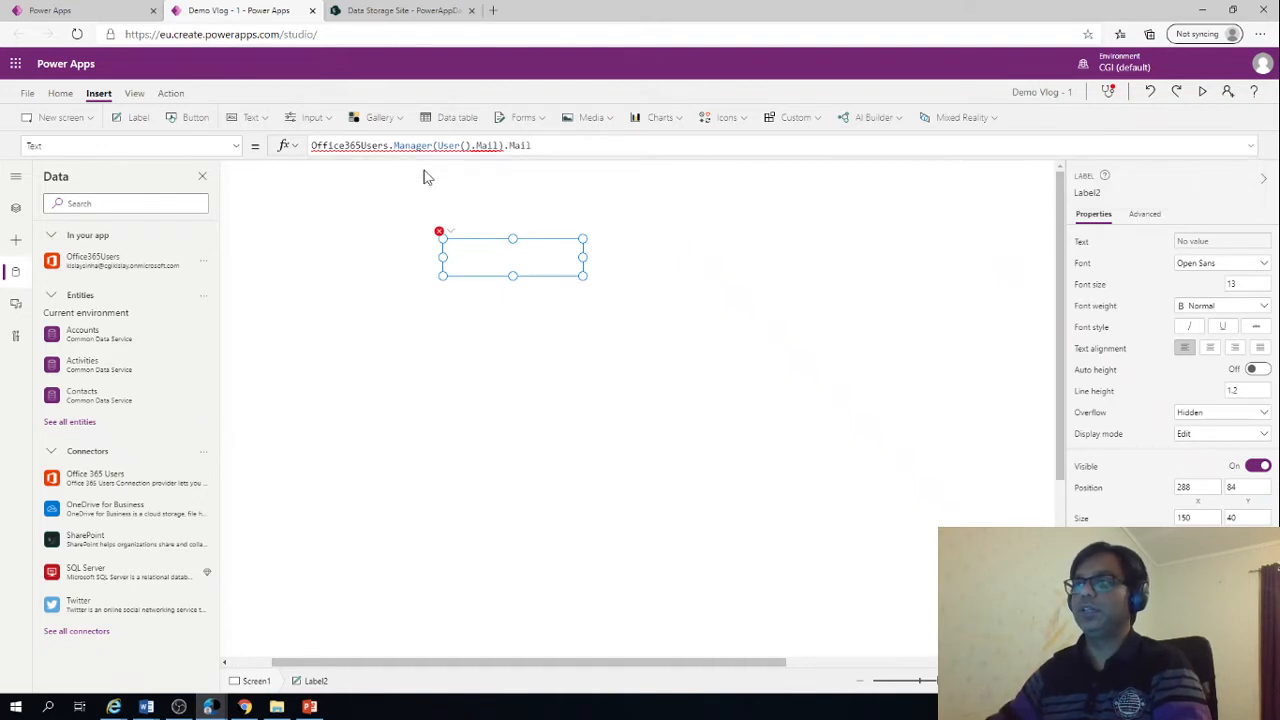
Correct the Manager argument to User().Email so the label's formula reads Office365Users.Manager(User().Email).Mail
click(448, 231)
click(475, 252)
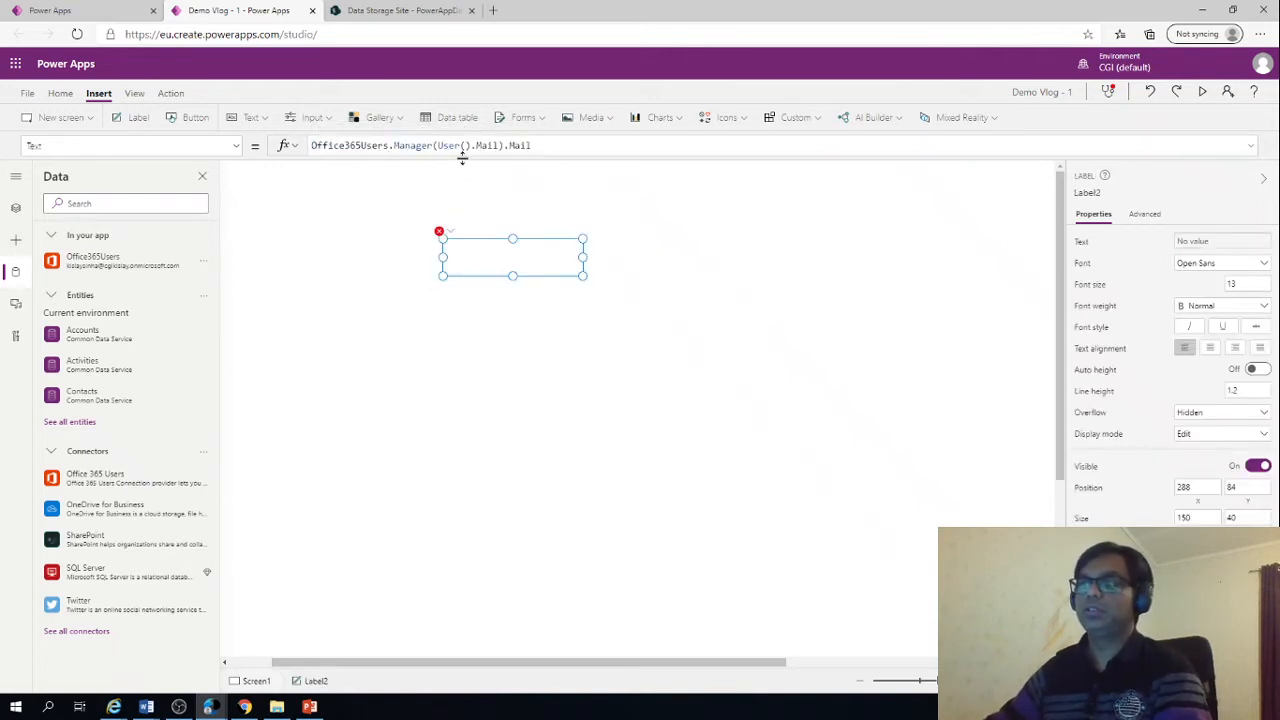
text())
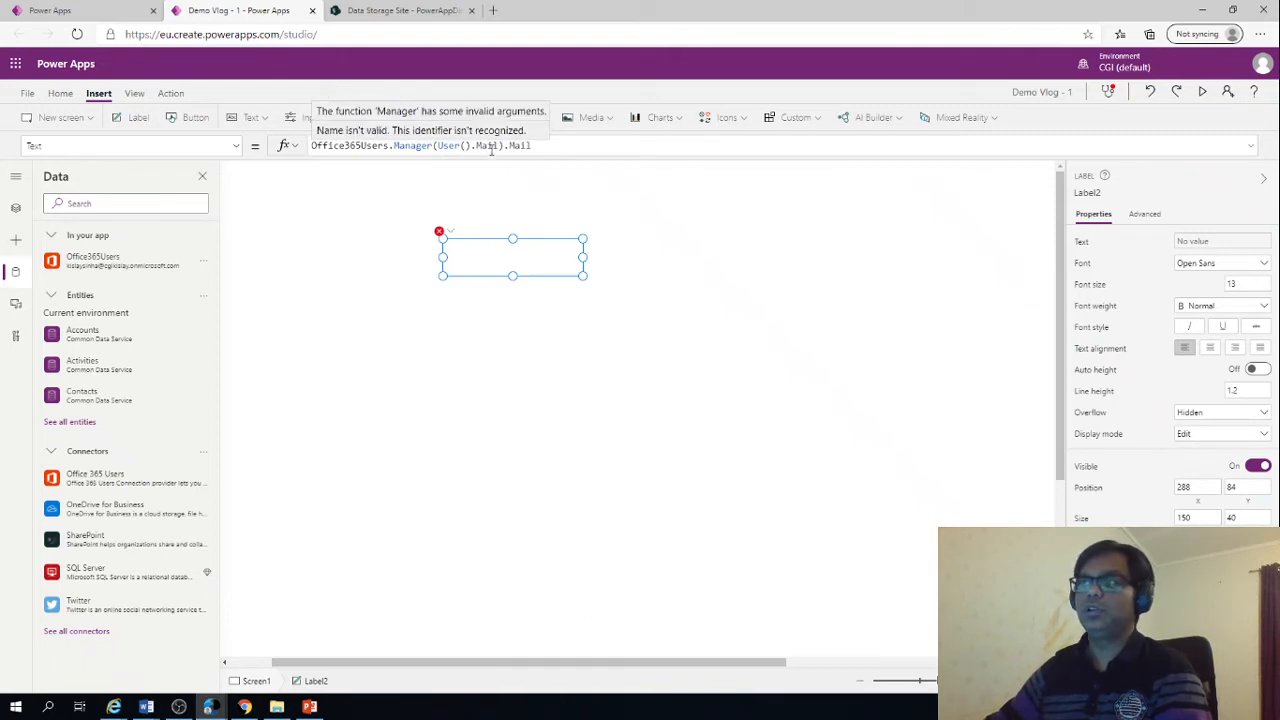
click(480, 148)
key(BackSpace)
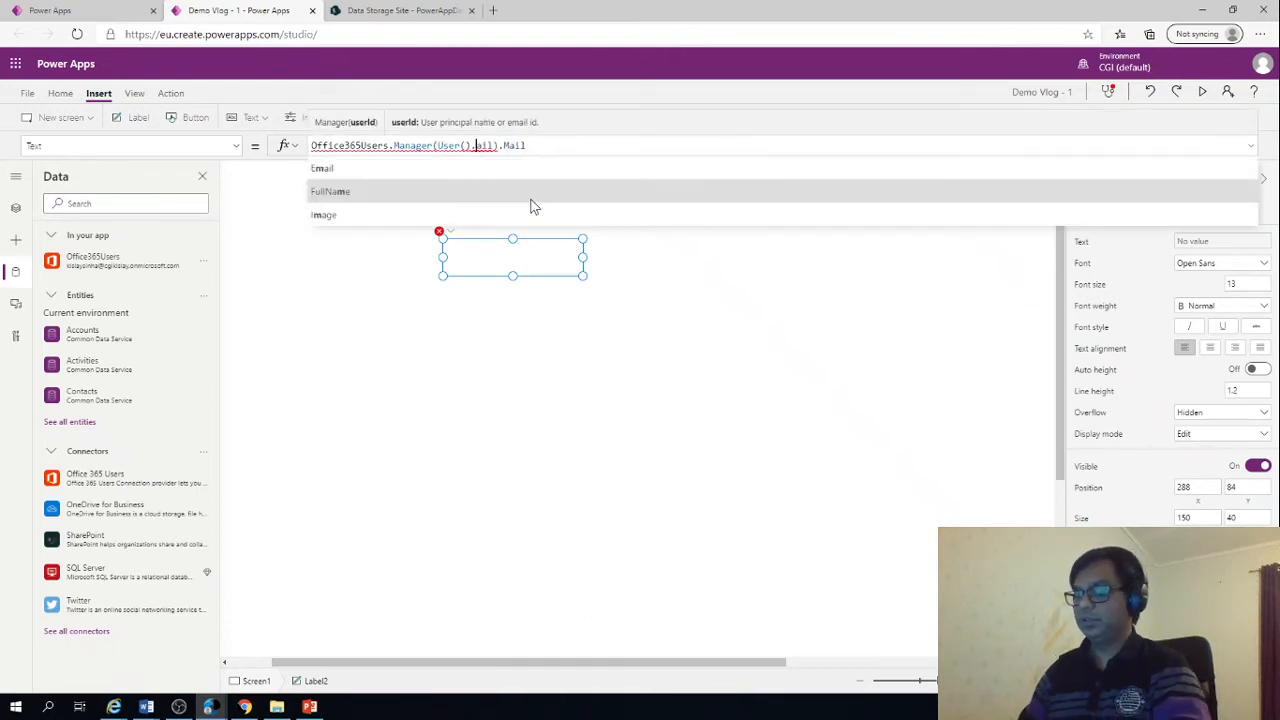
text(Em)
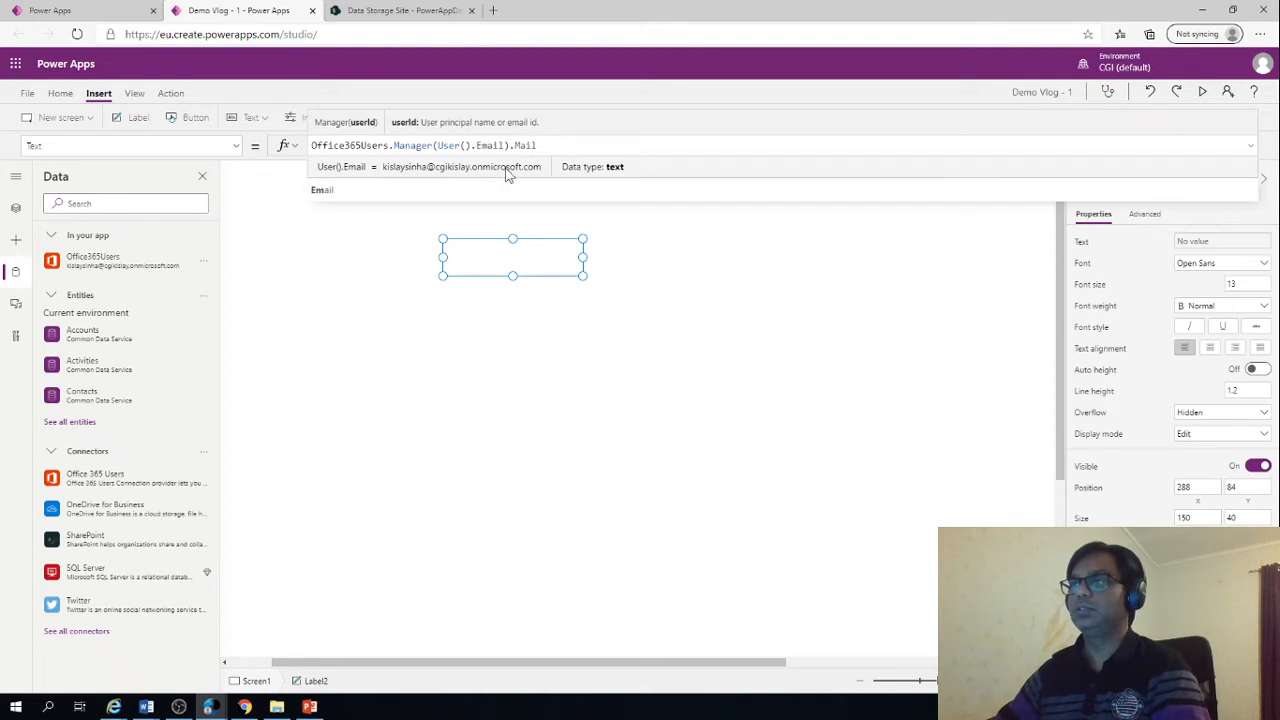
click(335, 191)
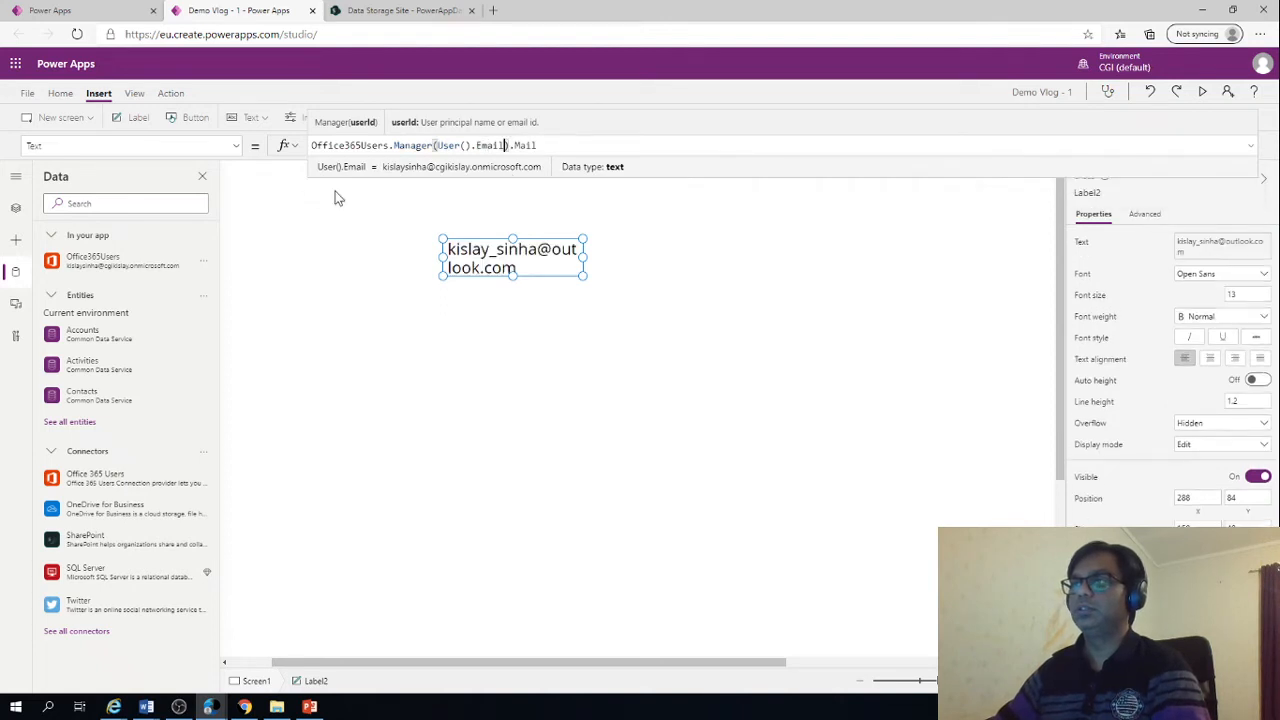
Select the manager email label and inspect the Manager function and Mail property in its Text formula
click(514, 320)
click(481, 262)
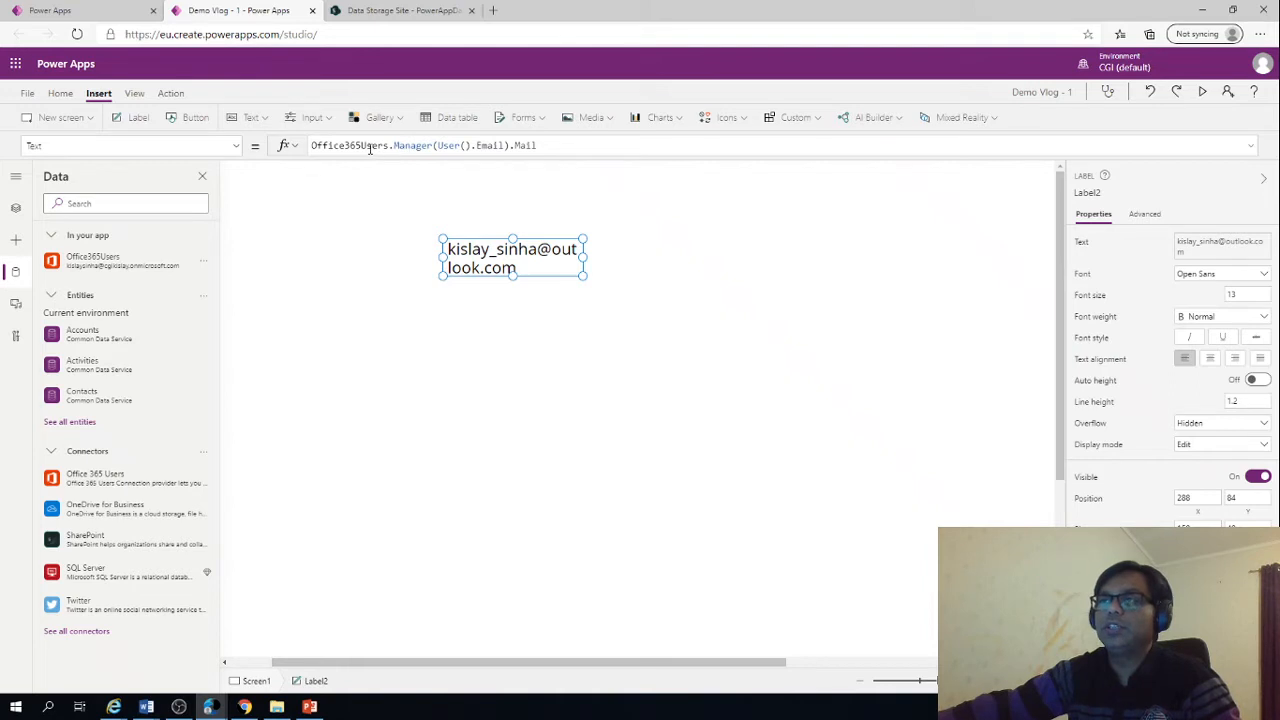
click(428, 147)
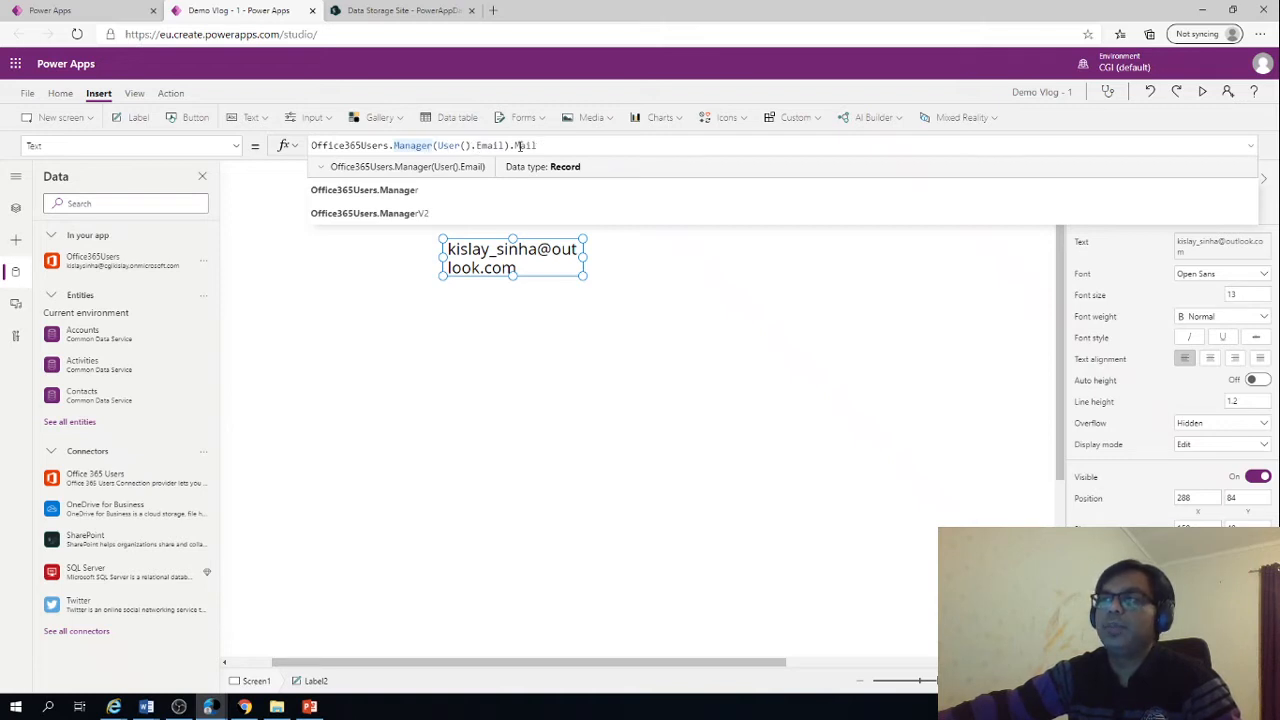
click(516, 146)
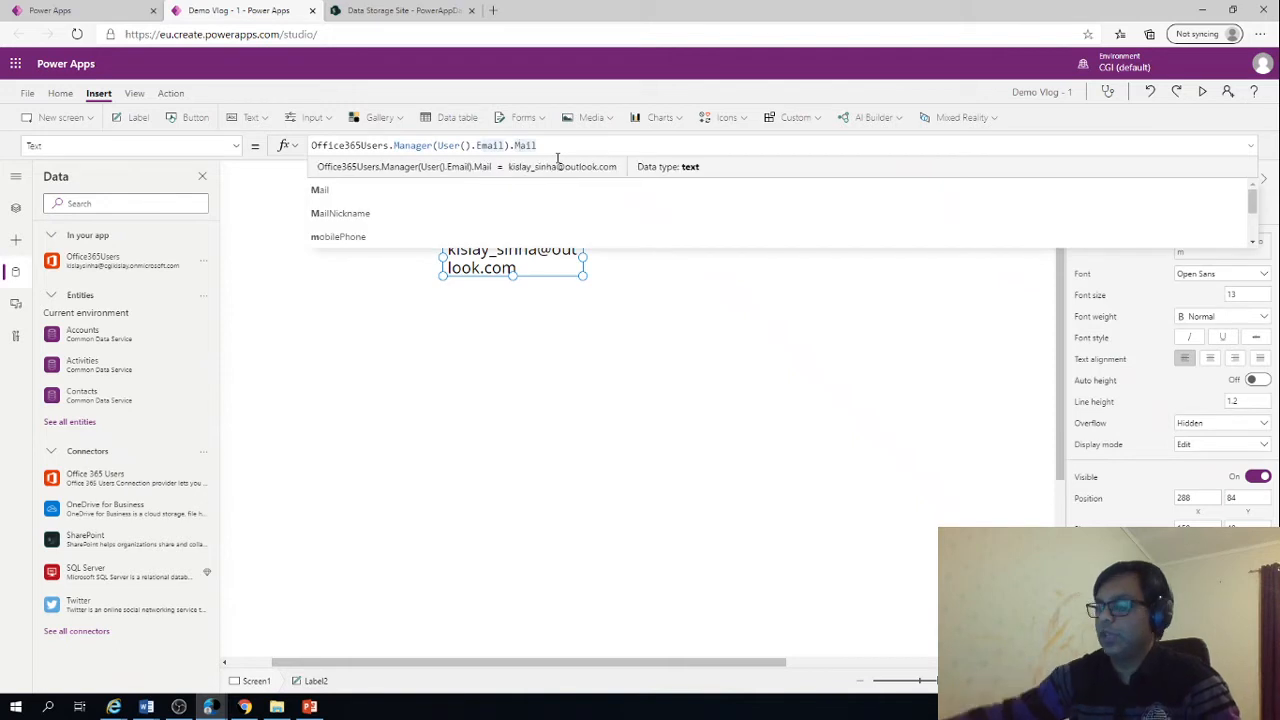
Remove Mail from the end of the label's Manager formula and browse the other properties the manager record offers
key(BackSpace)
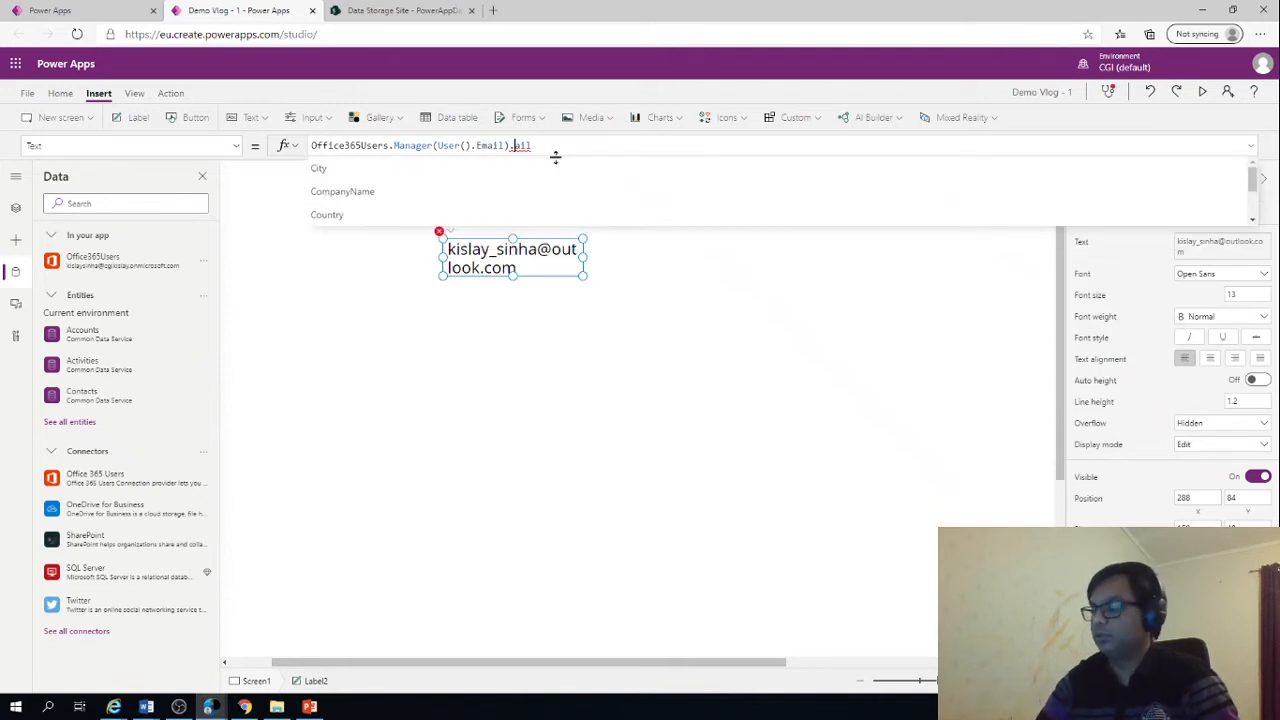
key(Delete)
key(Delete)
key(Delete)
key(BackSpace)
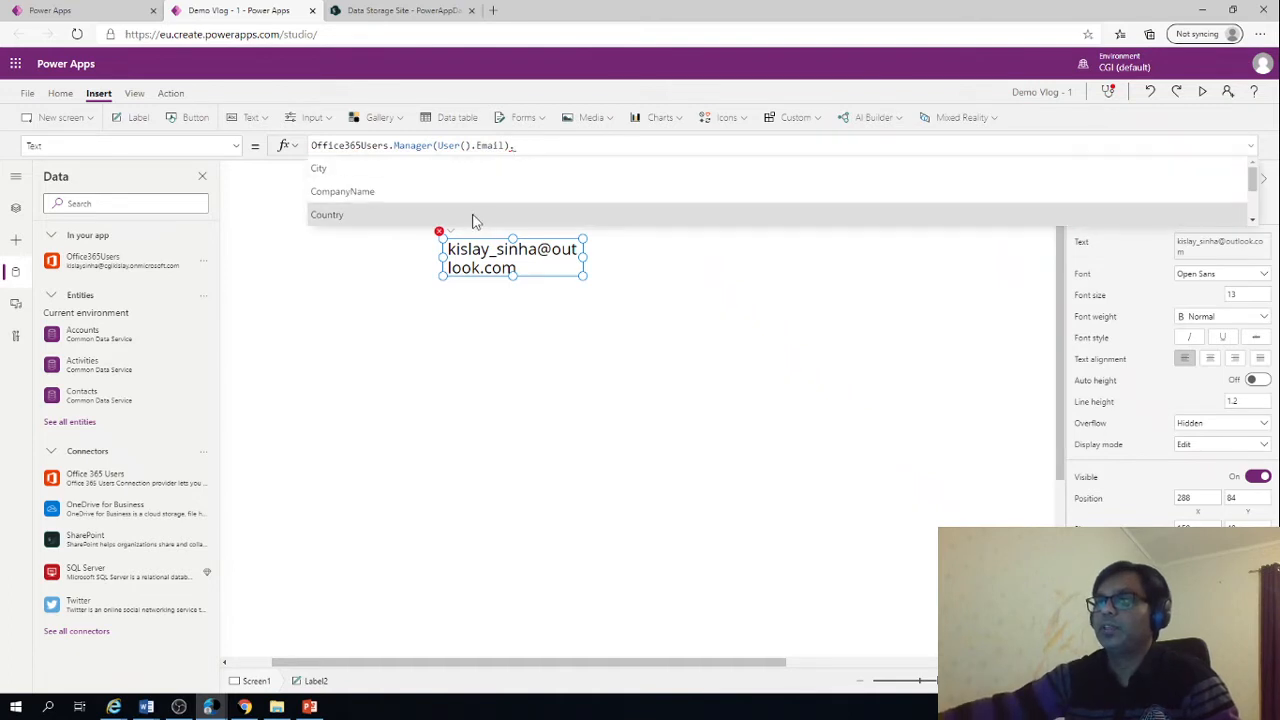
scroll(406, 177, down, 1)
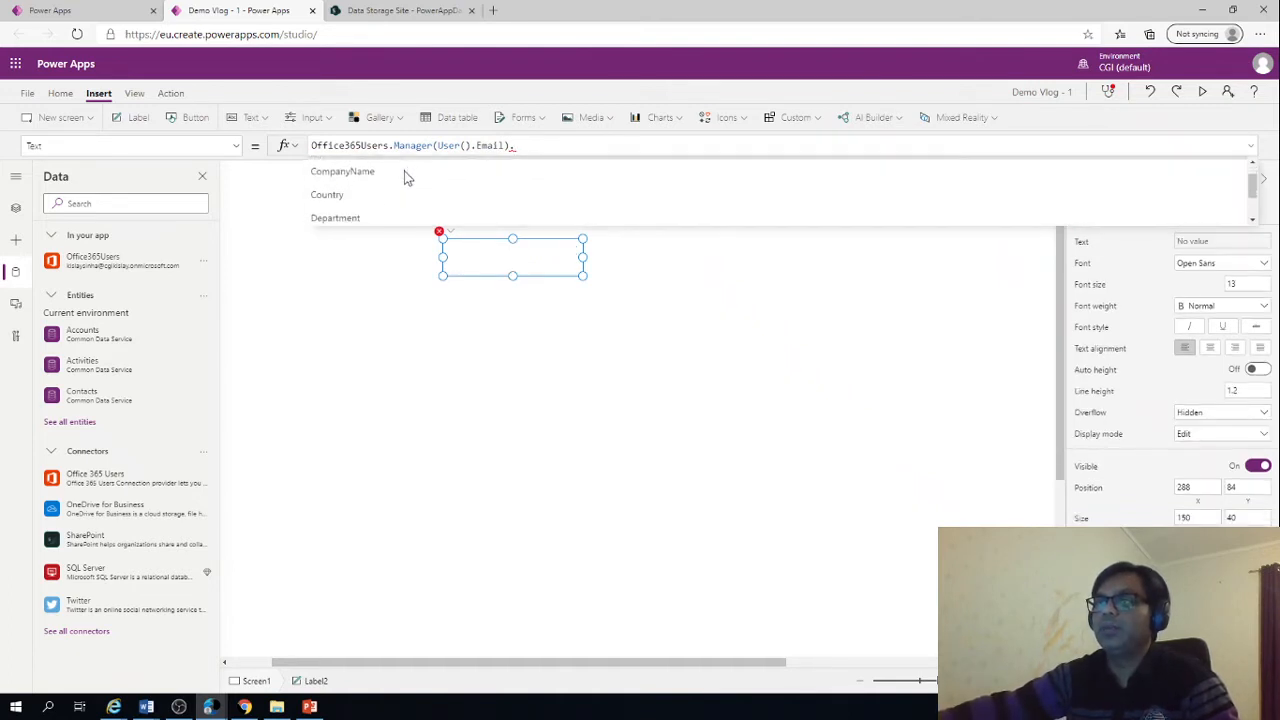
scroll(406, 177, down, 3)
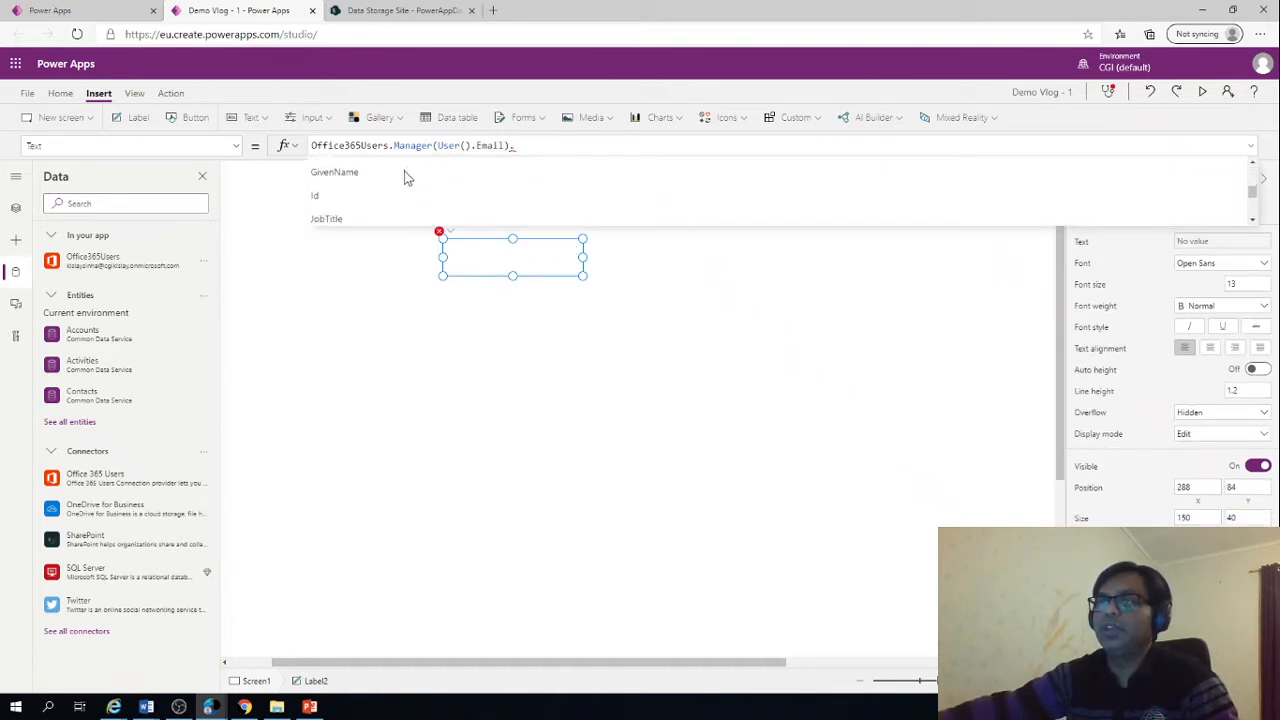
scroll(406, 177, down, 4)
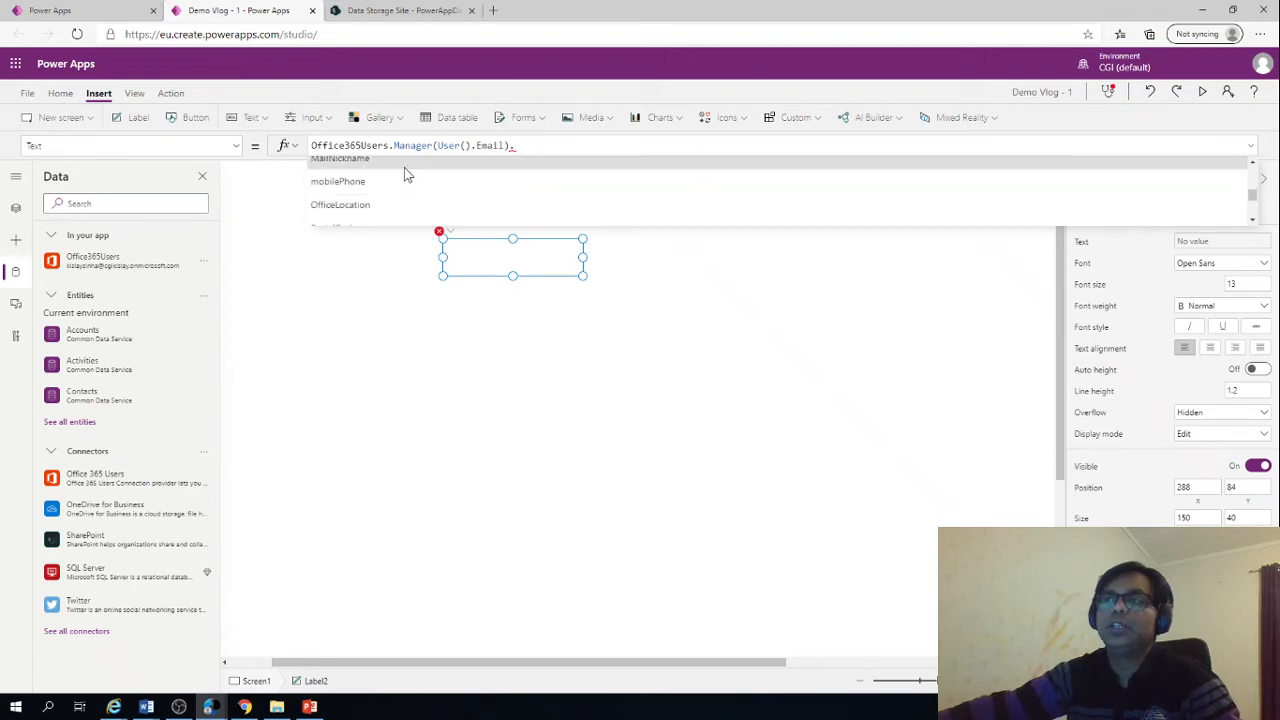
scroll(406, 176, down, 4)
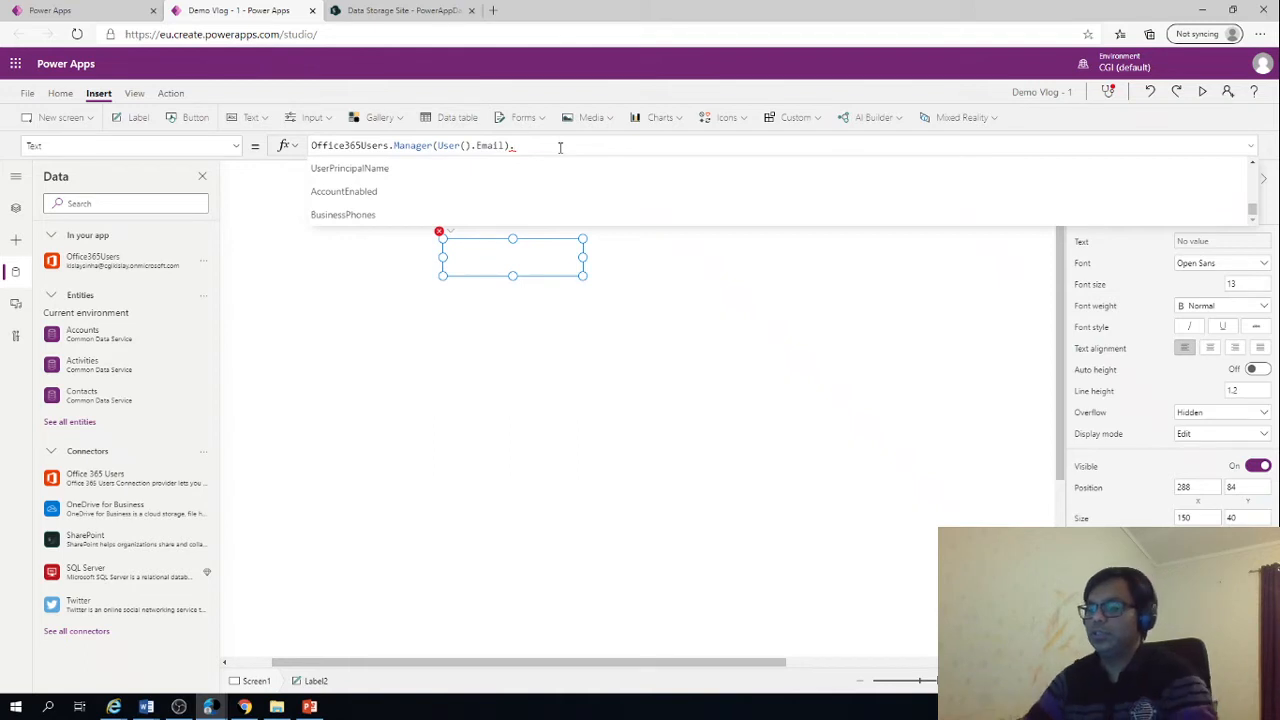
Complete the label's formula as Office365Users.Manager(User().Email).Mail and deselect the label
text(Mail)
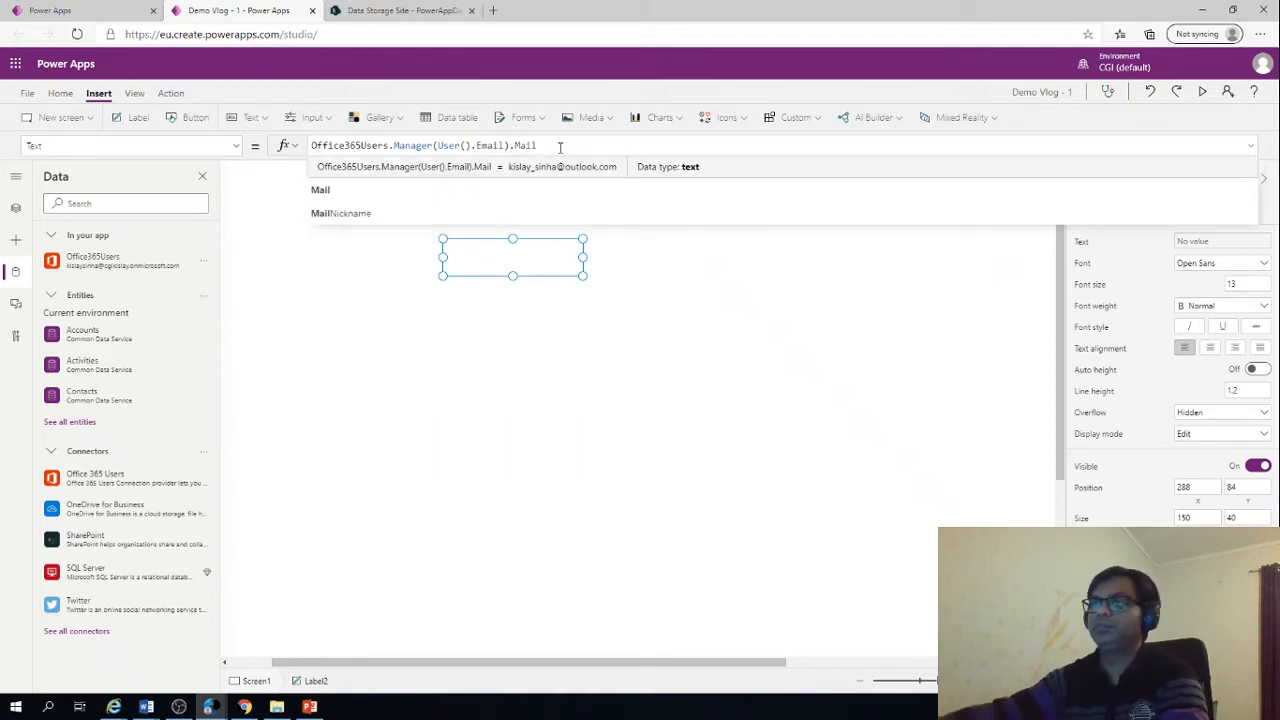
click(347, 198)
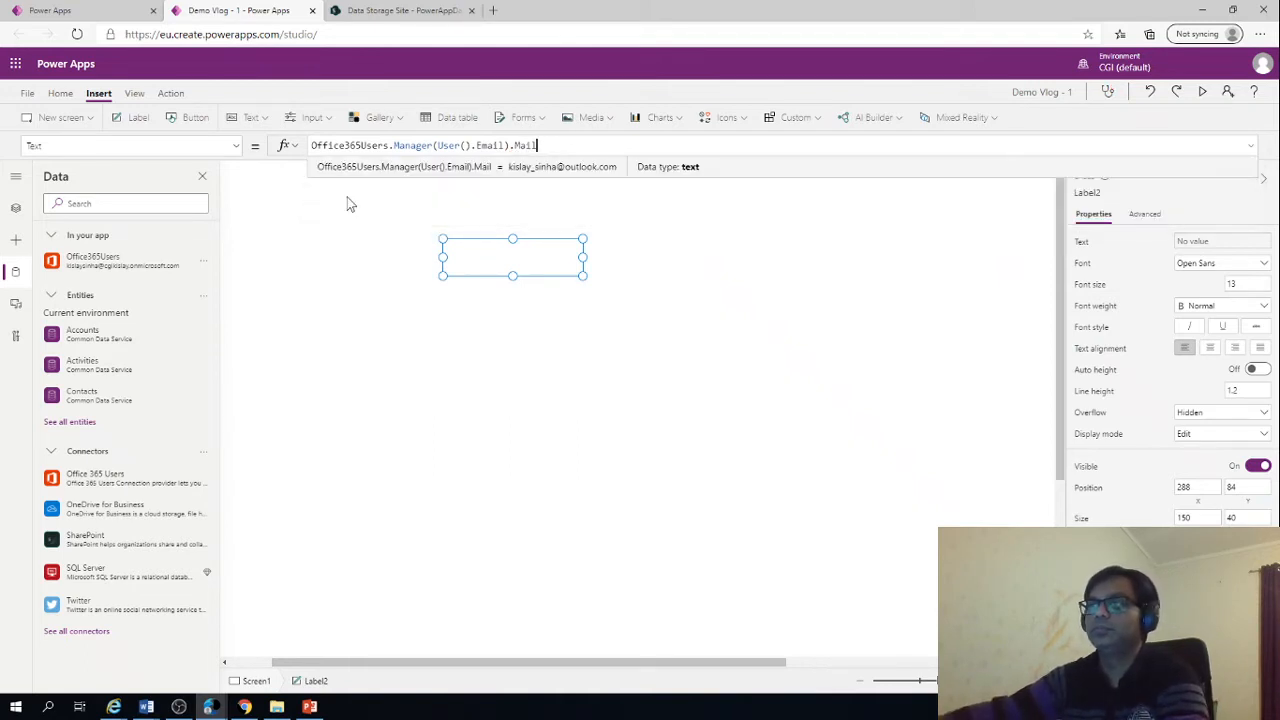
click(533, 361)
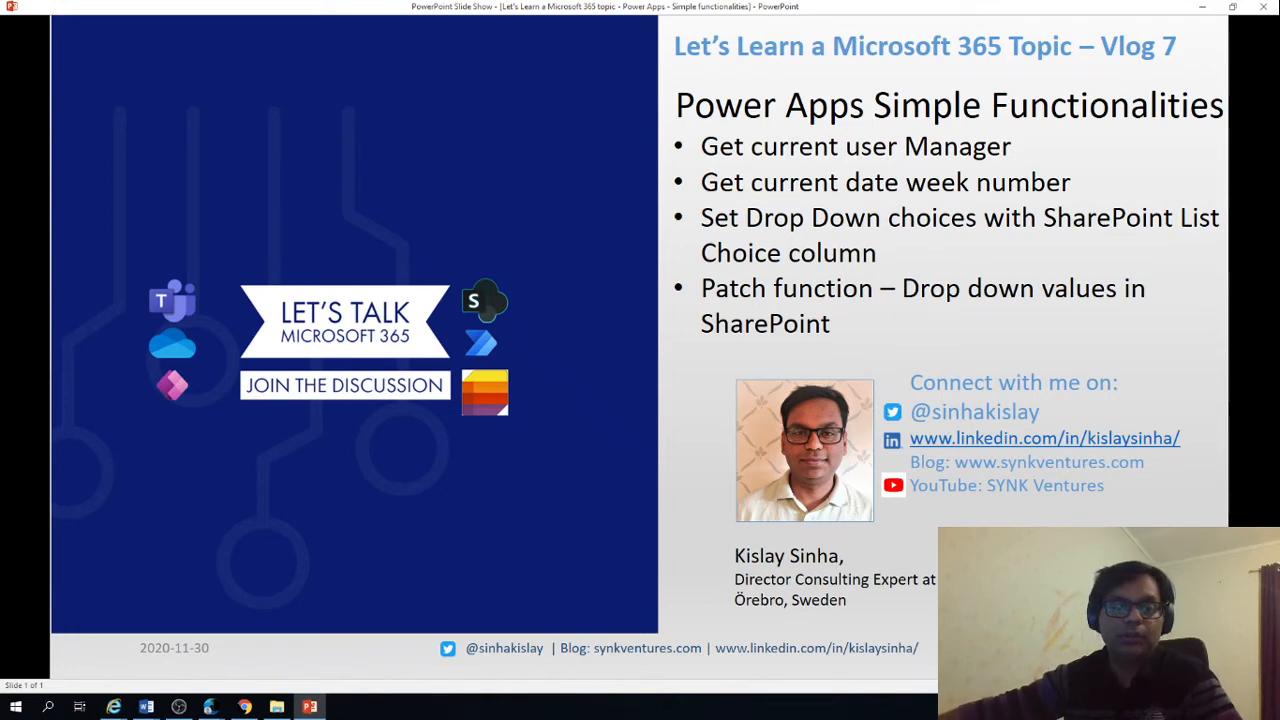
Return to Power Apps Studio and insert a new label below the manager email label, at about X 312, Y 184
key(alt+Tab)
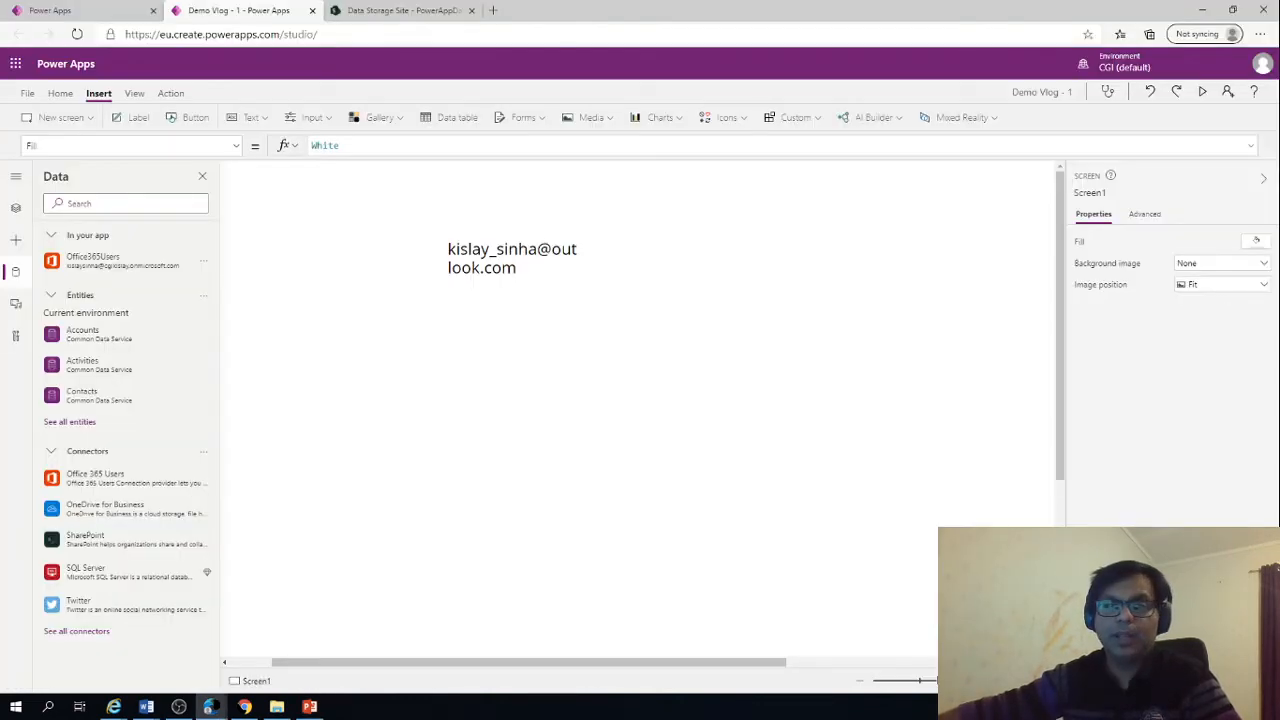
click(141, 117)
drag(298, 211, 534, 343)
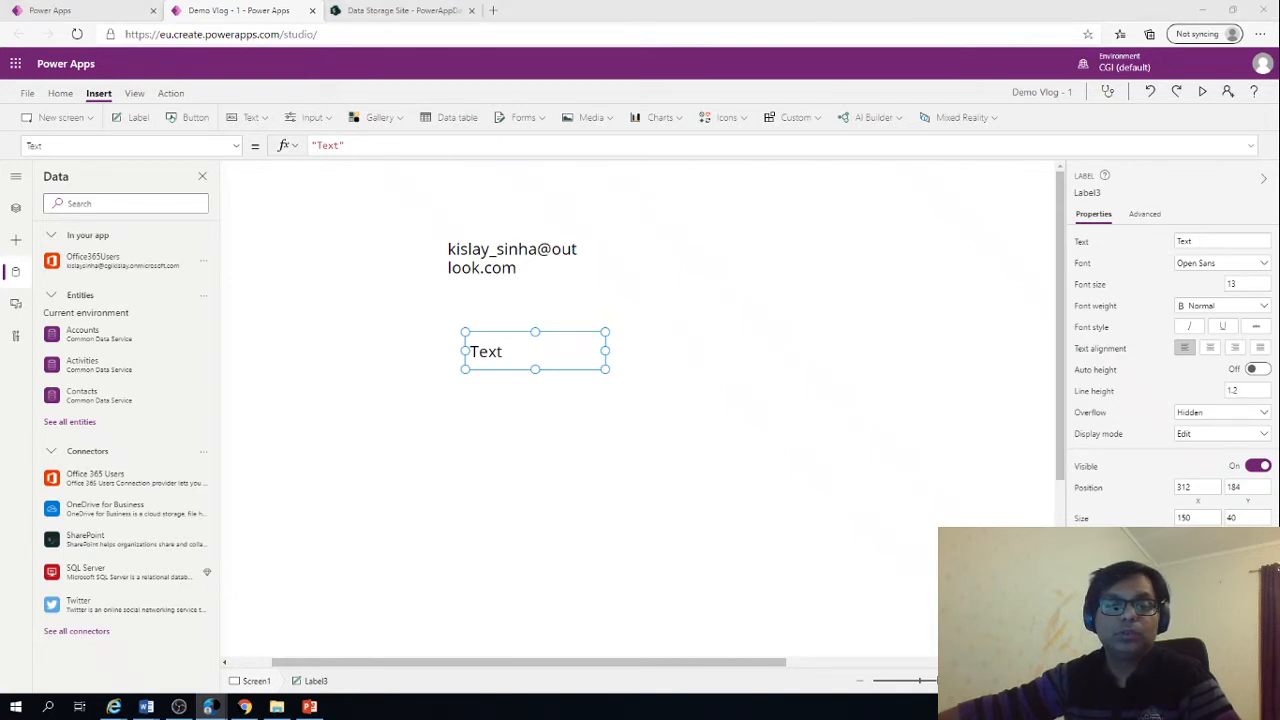
Replace the new label's Text with the copied week-number formula RoundDown((RoundUp(Now()-Date(Year(Now()-Weekday(Now()-1)+4),1,3),0)+Weekday(Date(Year(Now()-Weekday(Now()-1)+4),1,3))+5)/7,0)
key(ctrl+super+Right)
key(ctrl+super+Left)
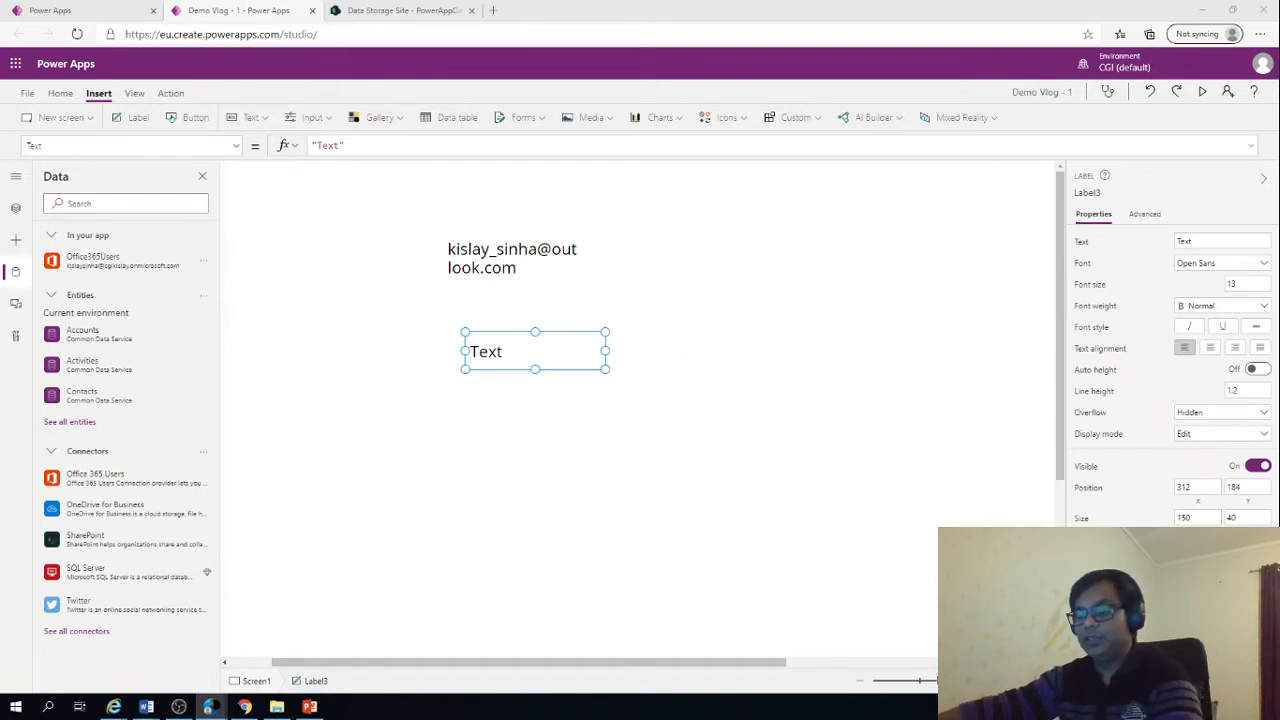
click(373, 147)
key(ctrl+a)
key(ctrl+v)
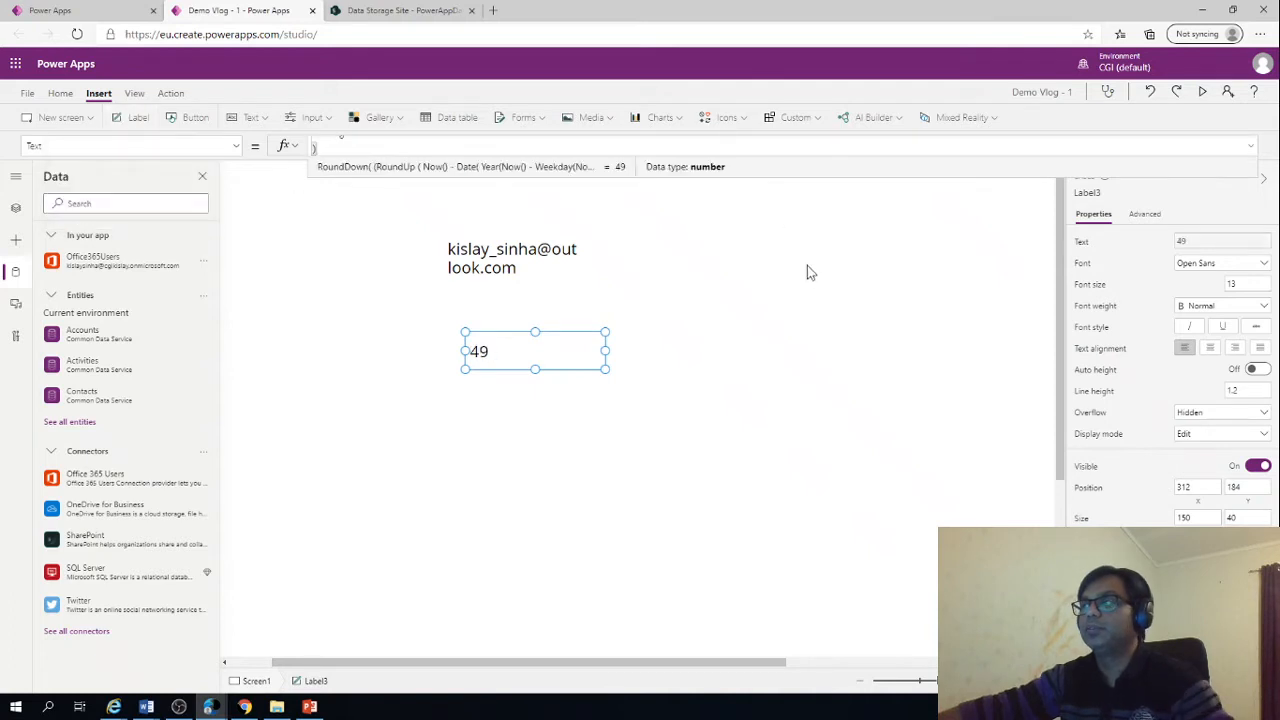
Expand the formula area and read the whole week-number formula, including the closing division by 7
click(1250, 147)
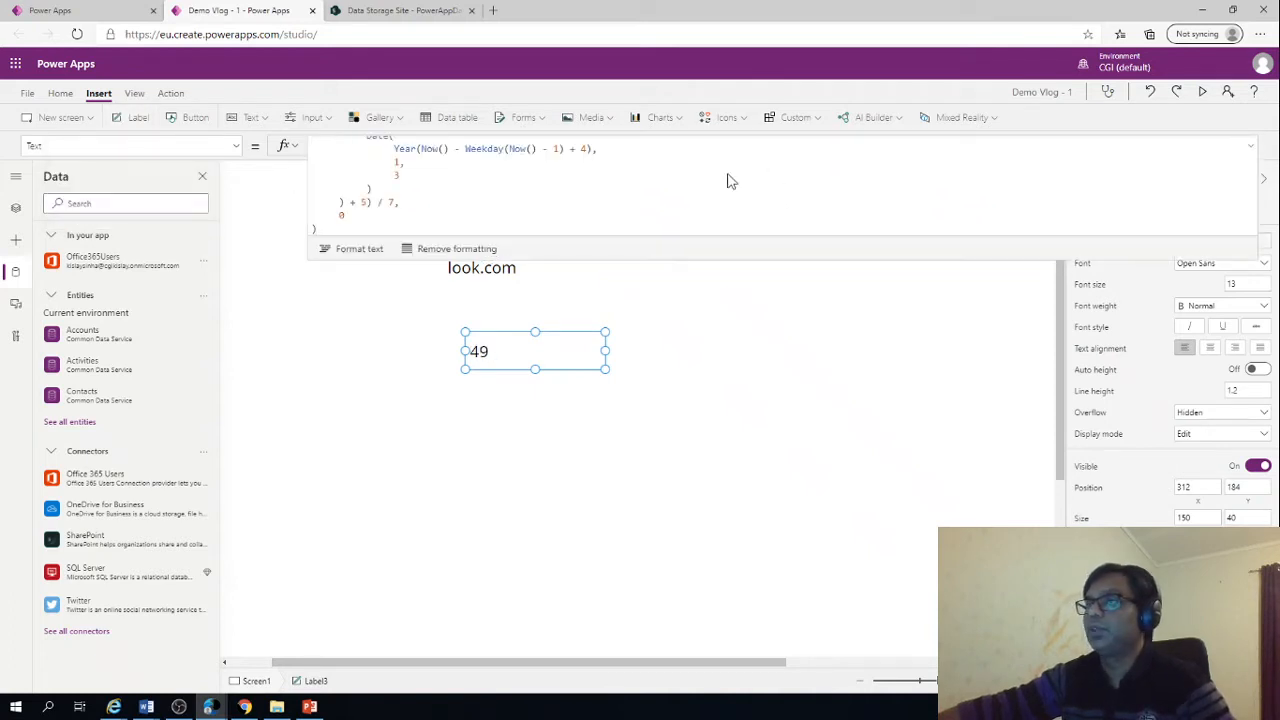
scroll(728, 180, up, 3)
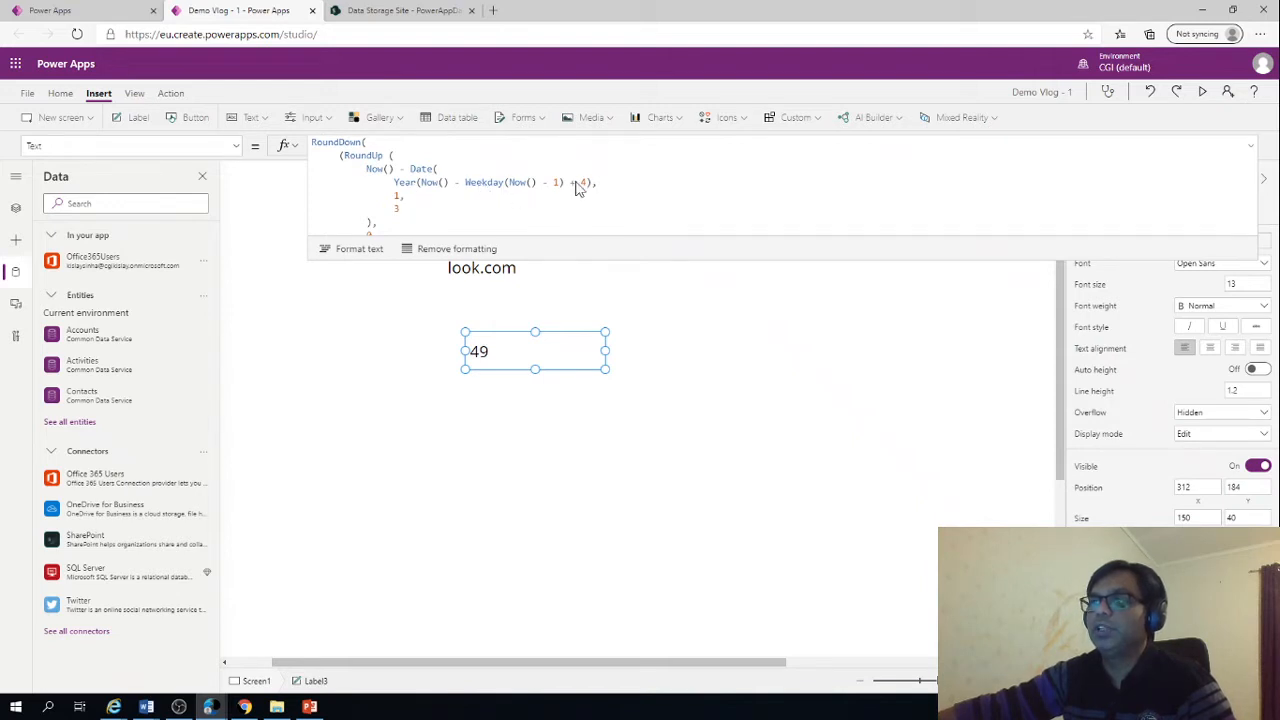
scroll(577, 190, down, 1)
scroll(577, 188, down, 1)
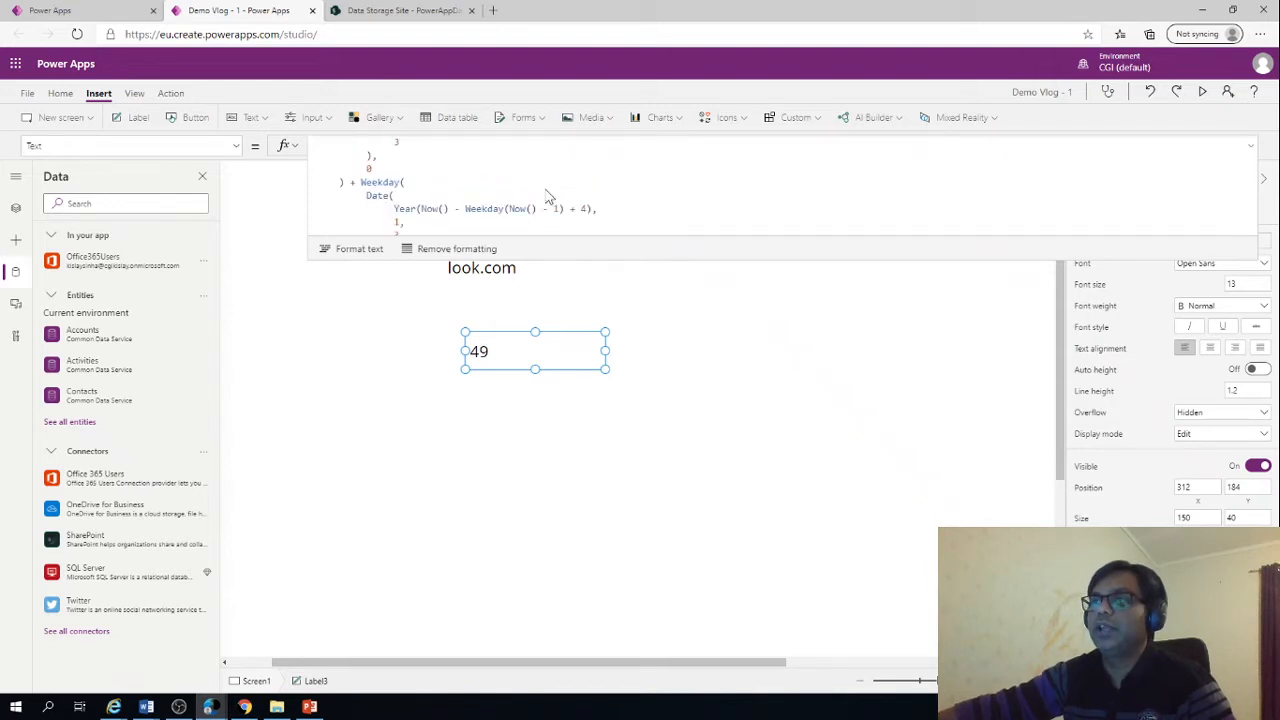
scroll(489, 216, down, 1)
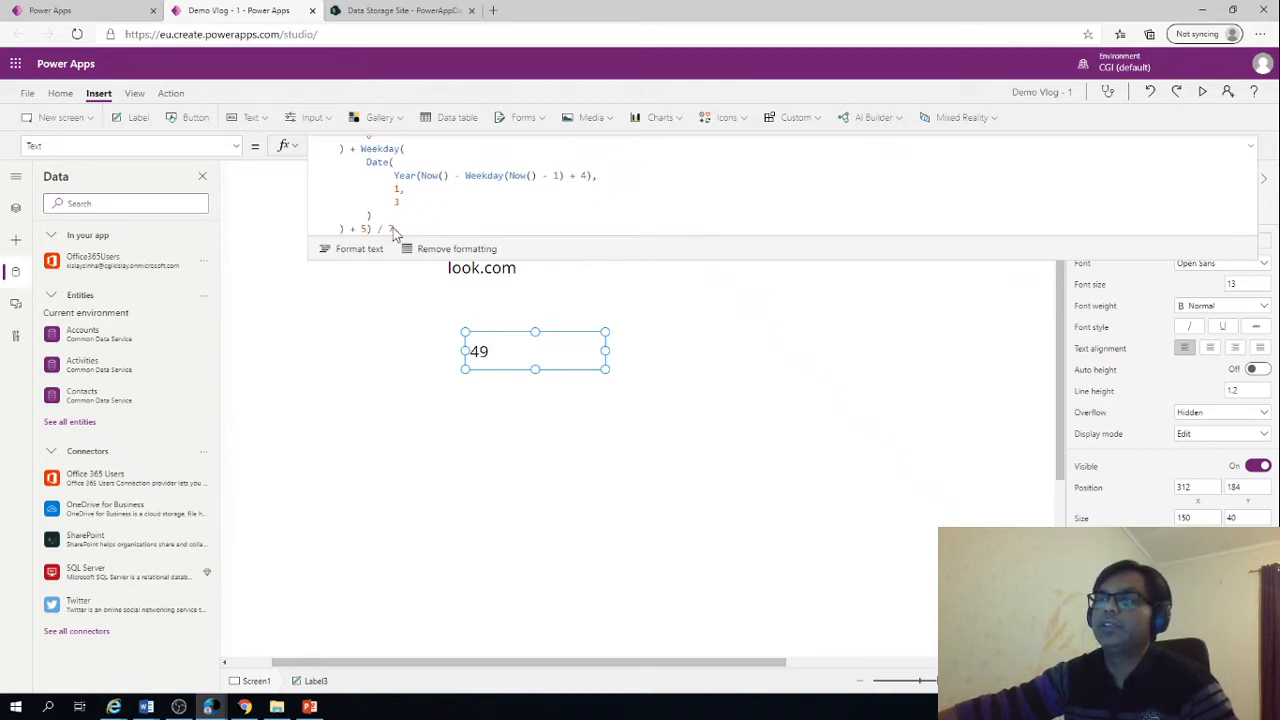
scroll(445, 230, down, 1)
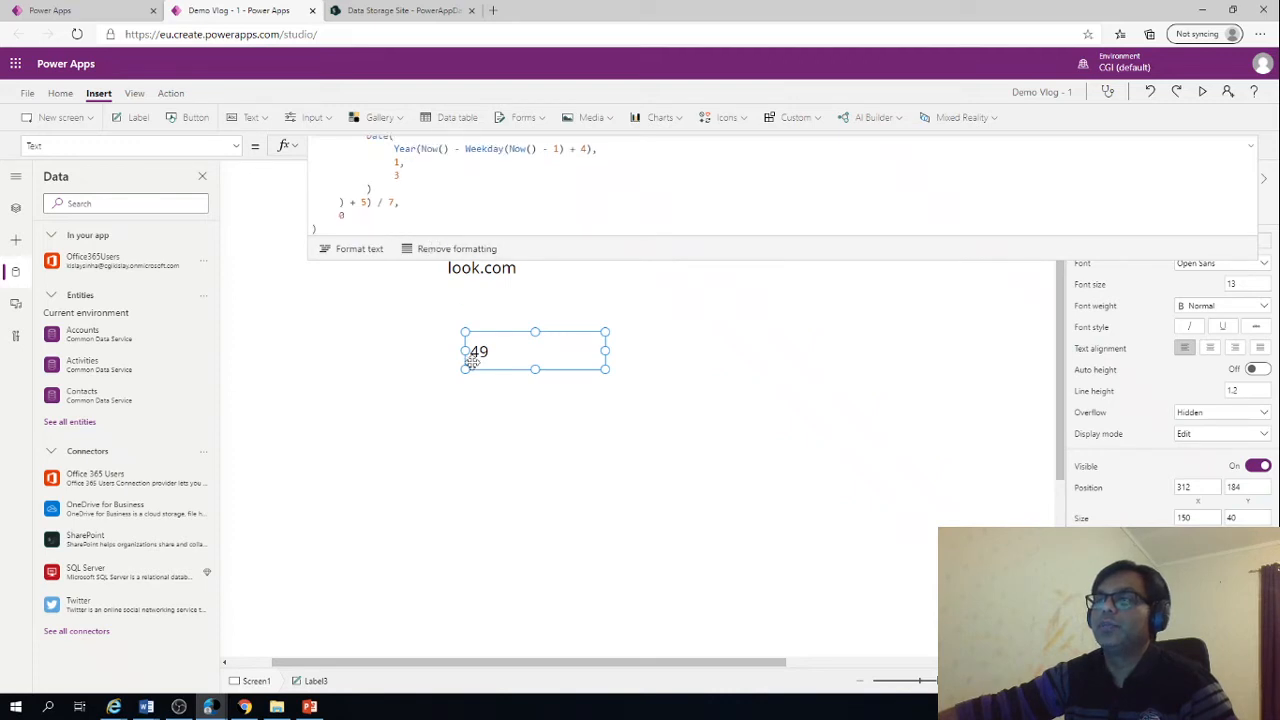
click(432, 198)
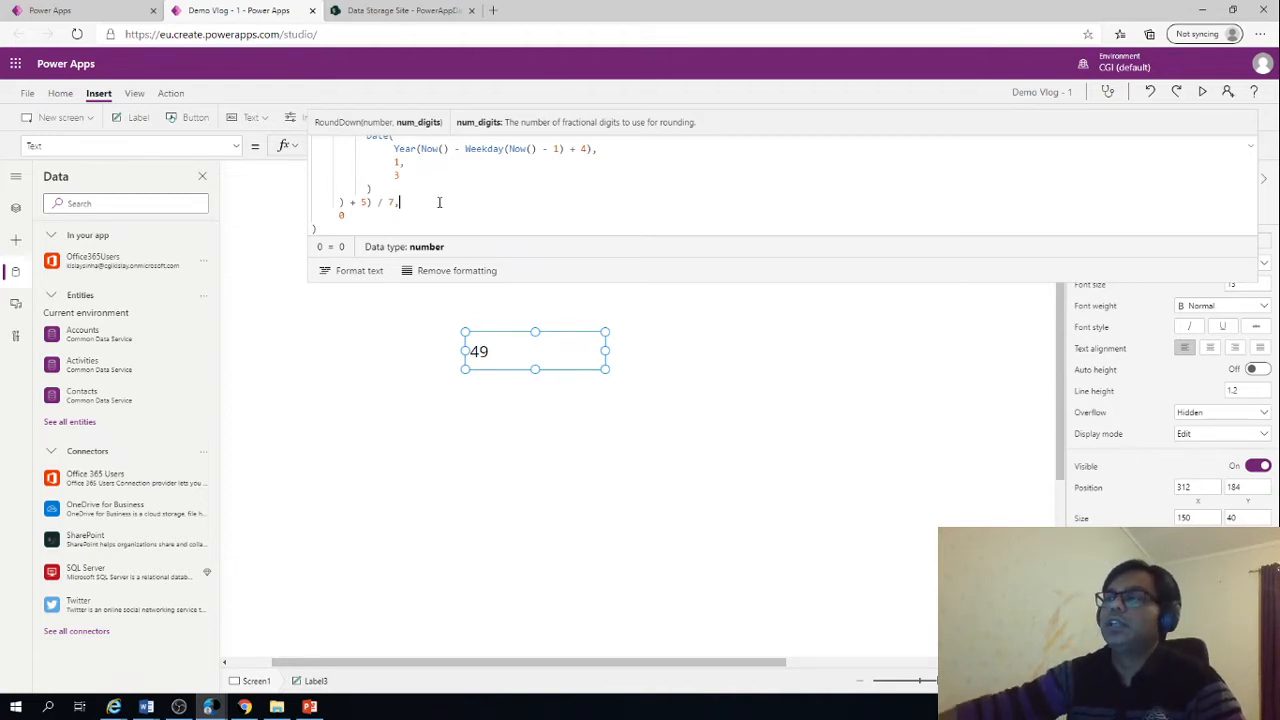
click(503, 353)
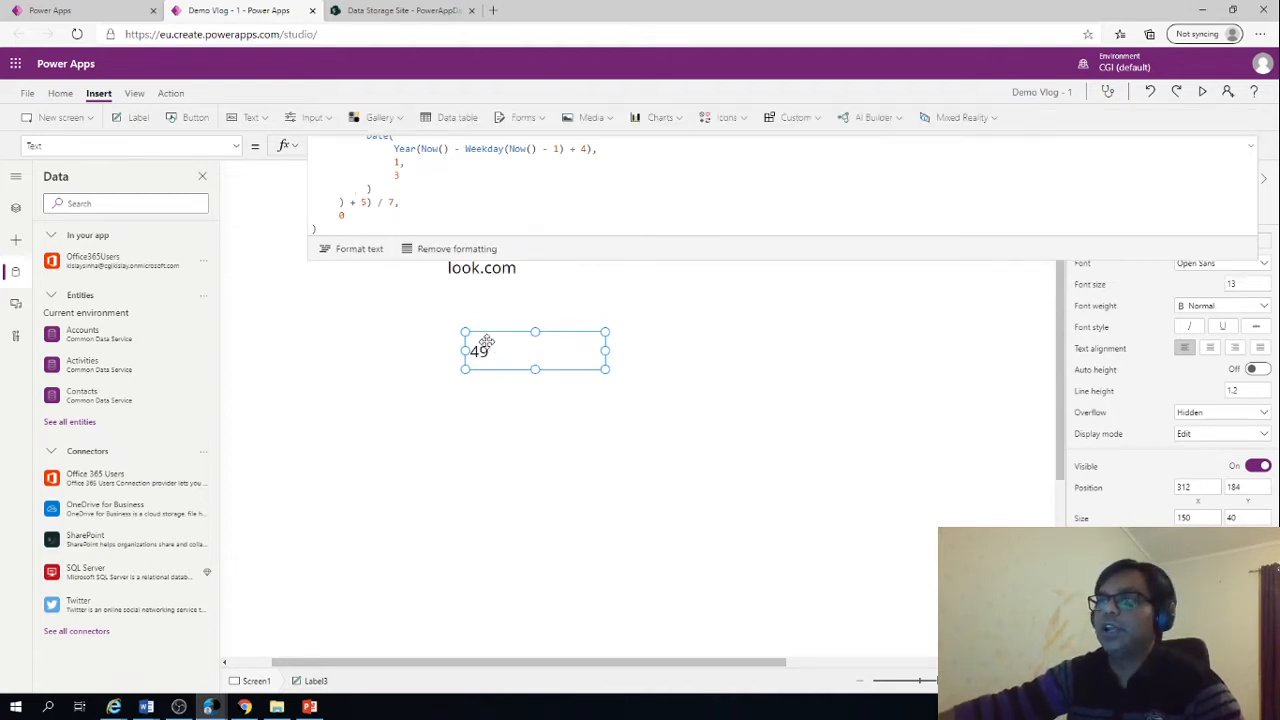
Inspect the RoundDown, RoundUp and Now functions in the week-number formula, review its remaining lines and deselect the label
click(465, 215)
scroll(464, 217, up, 2)
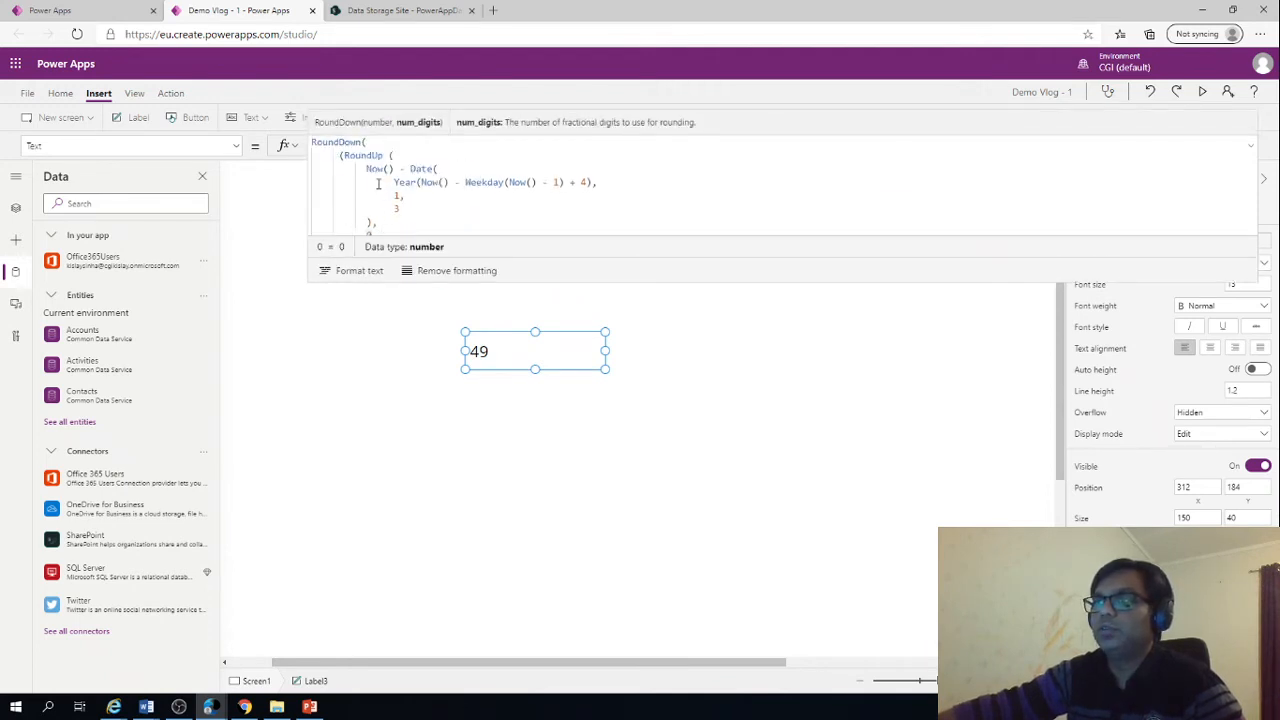
click(350, 142)
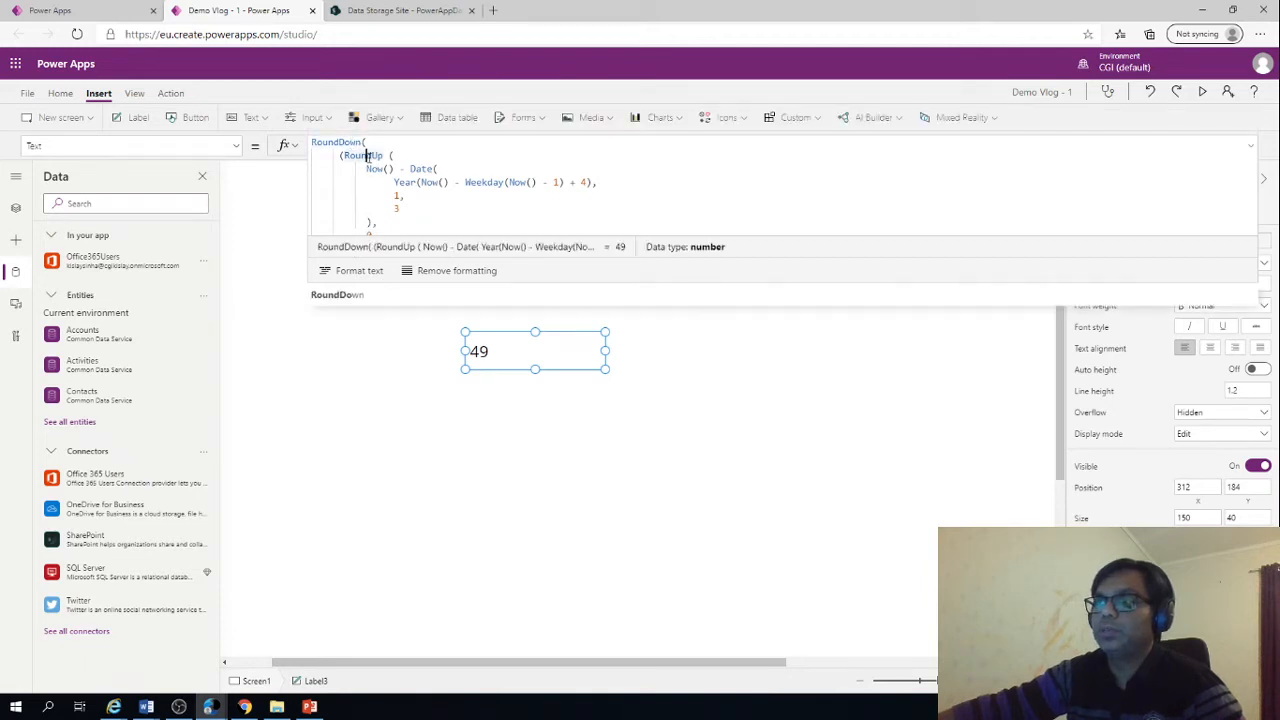
click(366, 155)
click(376, 168)
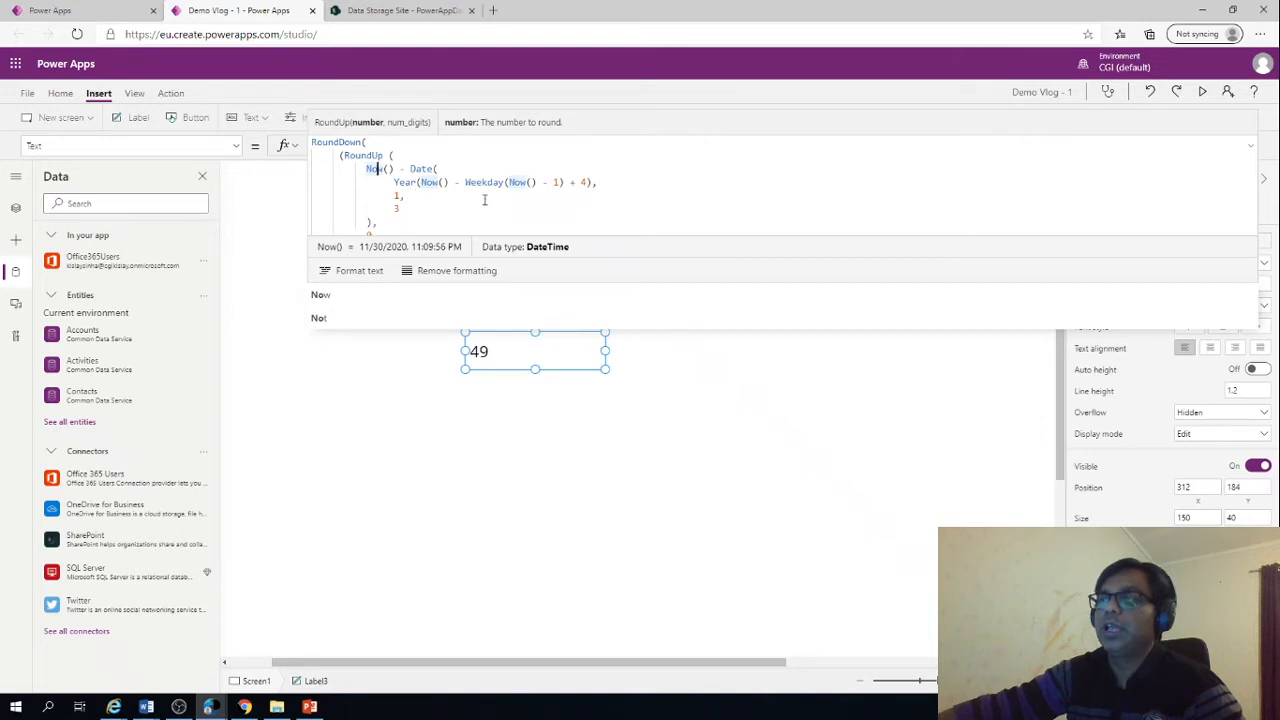
scroll(448, 193, down, 3)
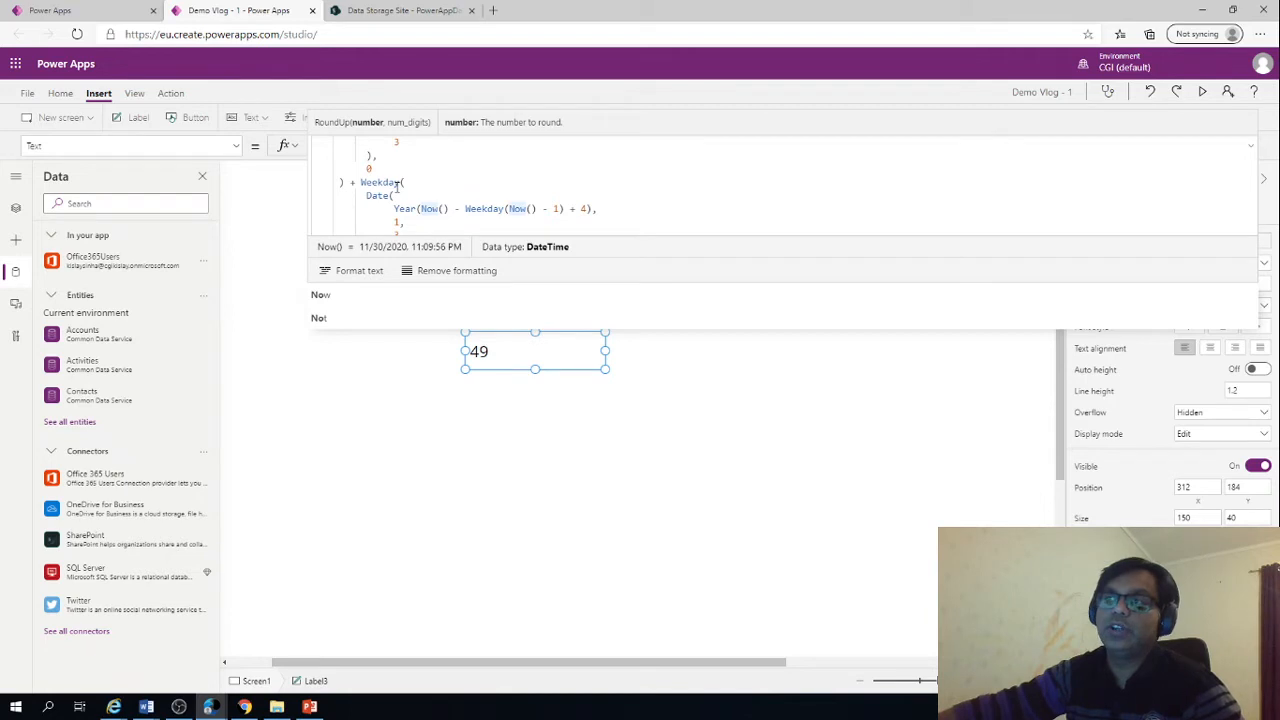
scroll(438, 186, down, 2)
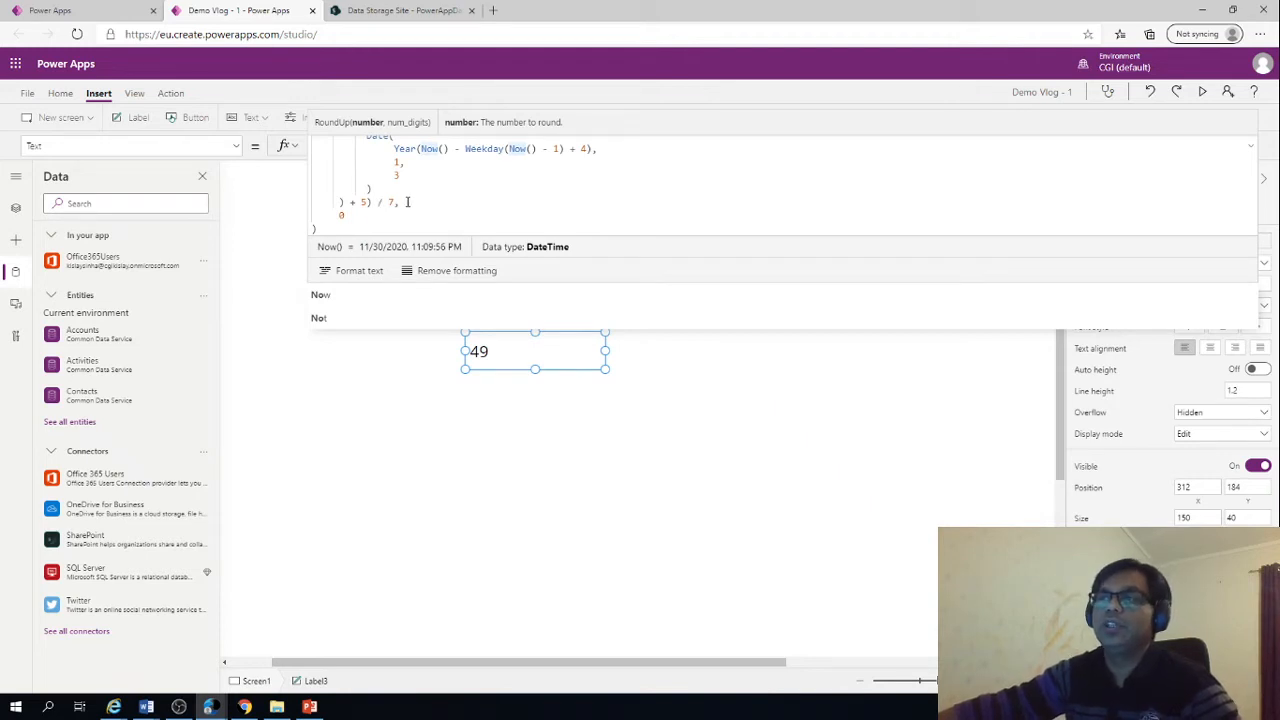
click(432, 404)
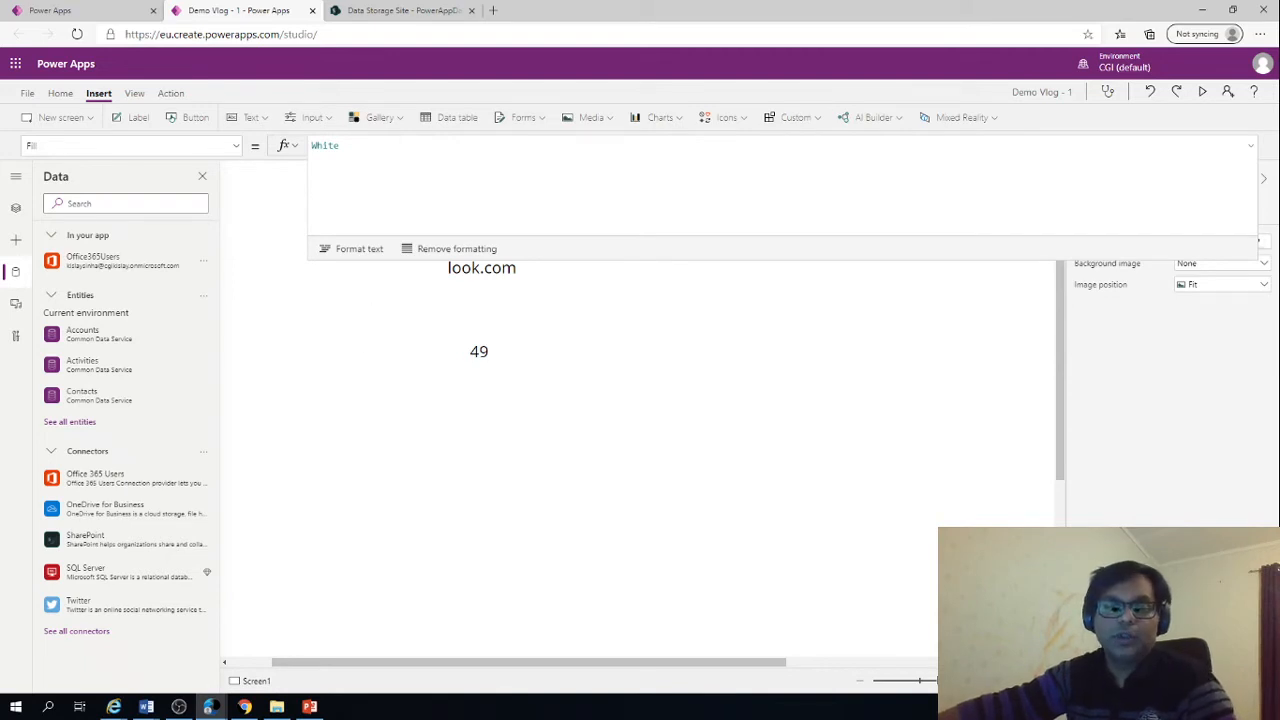
Check the topic list in the PowerPoint slide show and return to Power Apps Studio
key(alt+Tab)
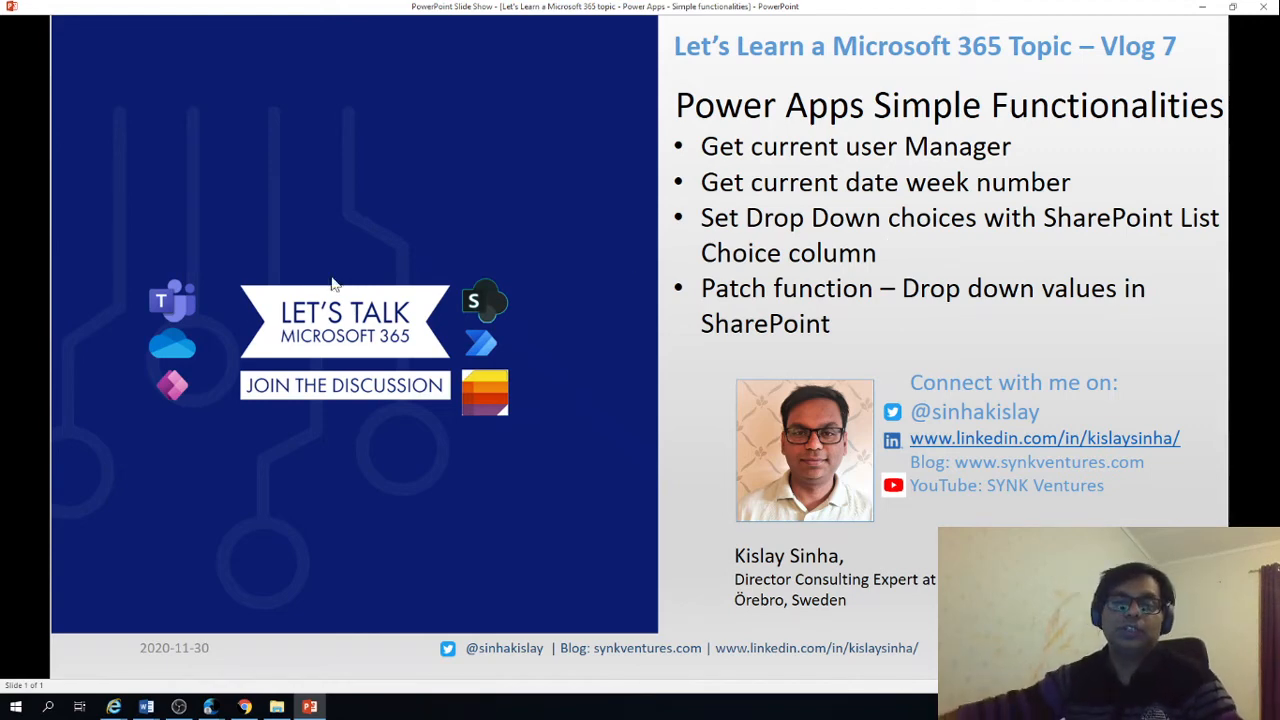
key(alt+Tab)
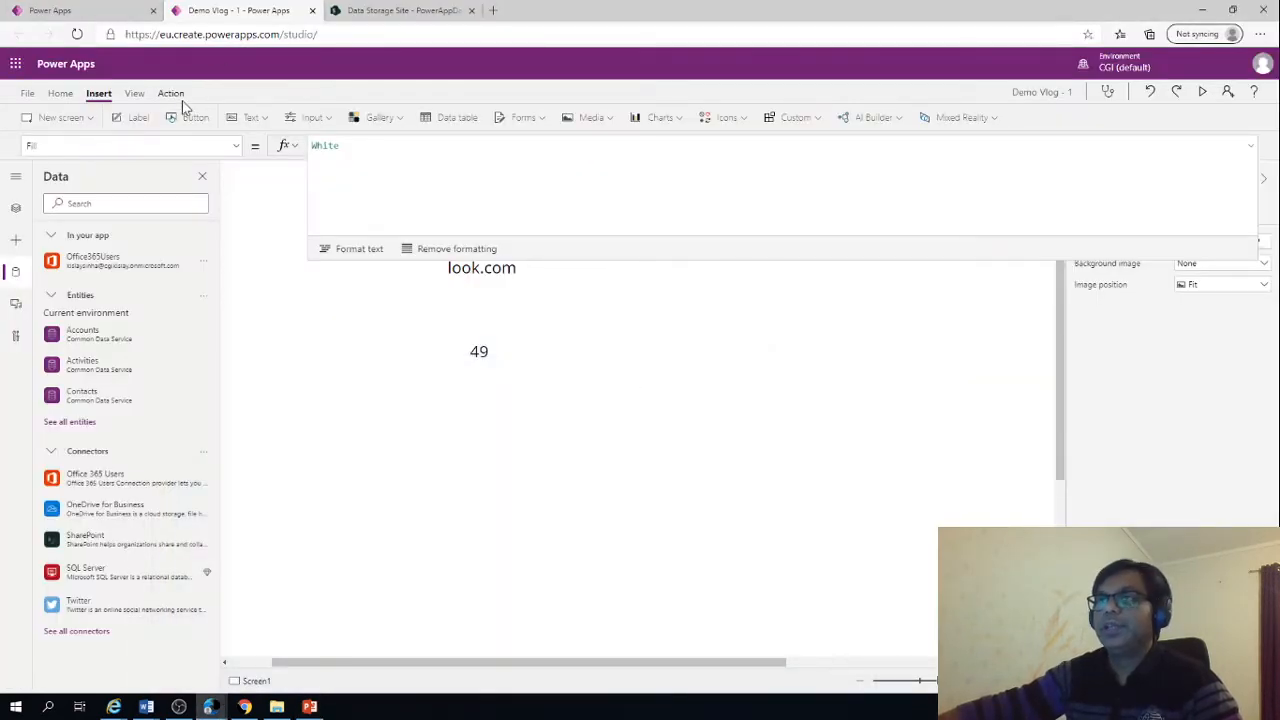
Insert a drop down below the week-number label, collapse the formula area and align the control with the label at X 312, Y 272
click(310, 118)
click(327, 226)
drag(243, 220, 466, 470)
click(1251, 146)
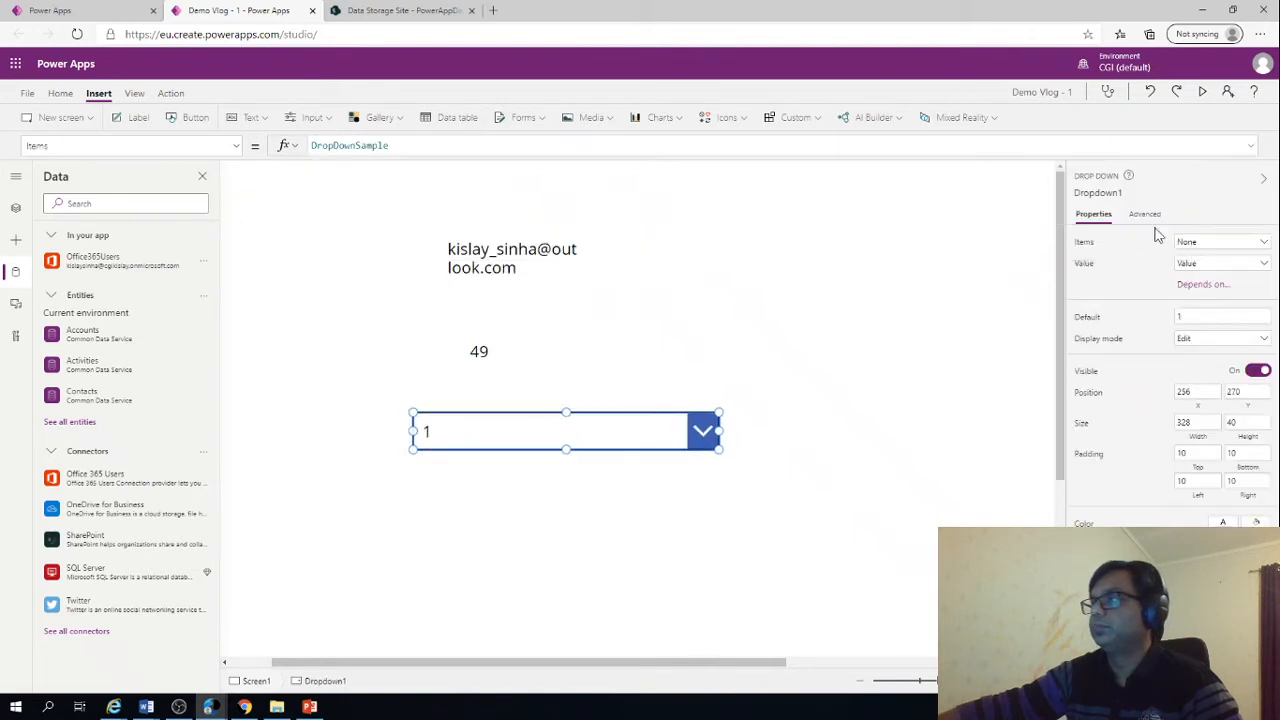
drag(589, 437, 643, 441)
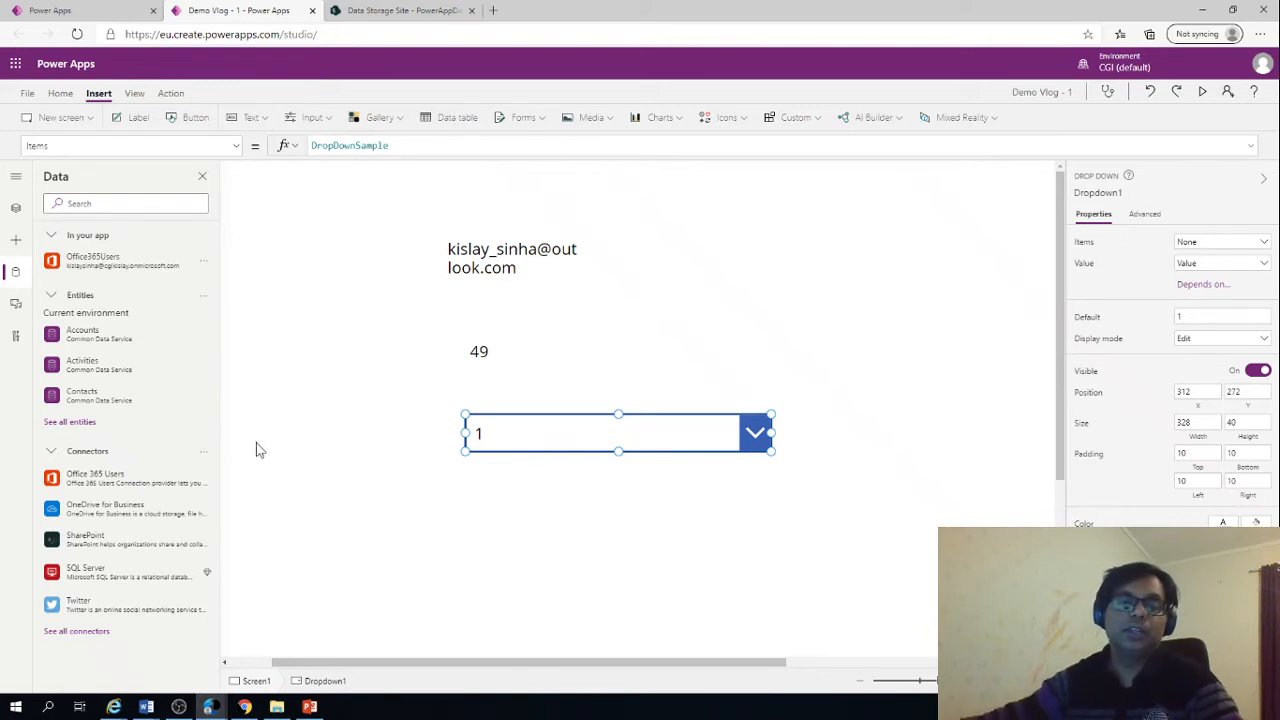
key(alt+Tab)
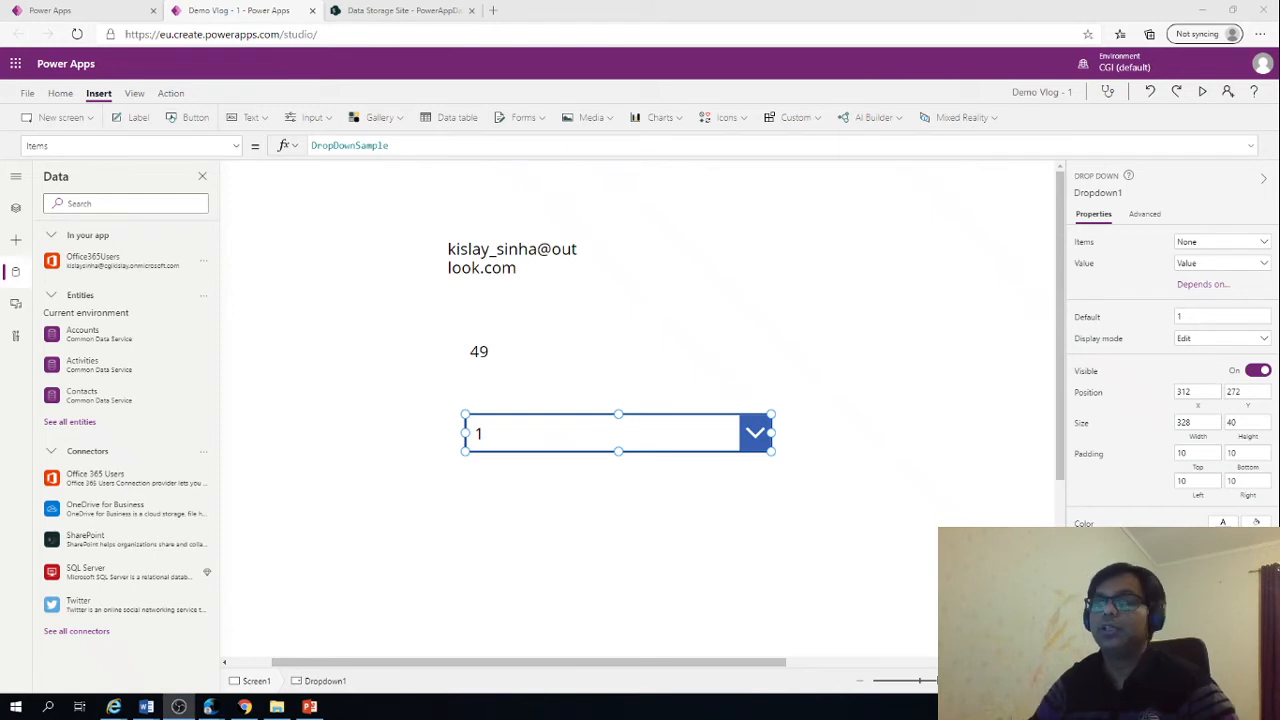
Check the City column of the PowerAppDataStore list in SharePoint, return to Power Apps Studio and clear the drop down's default value
click(455, 10)
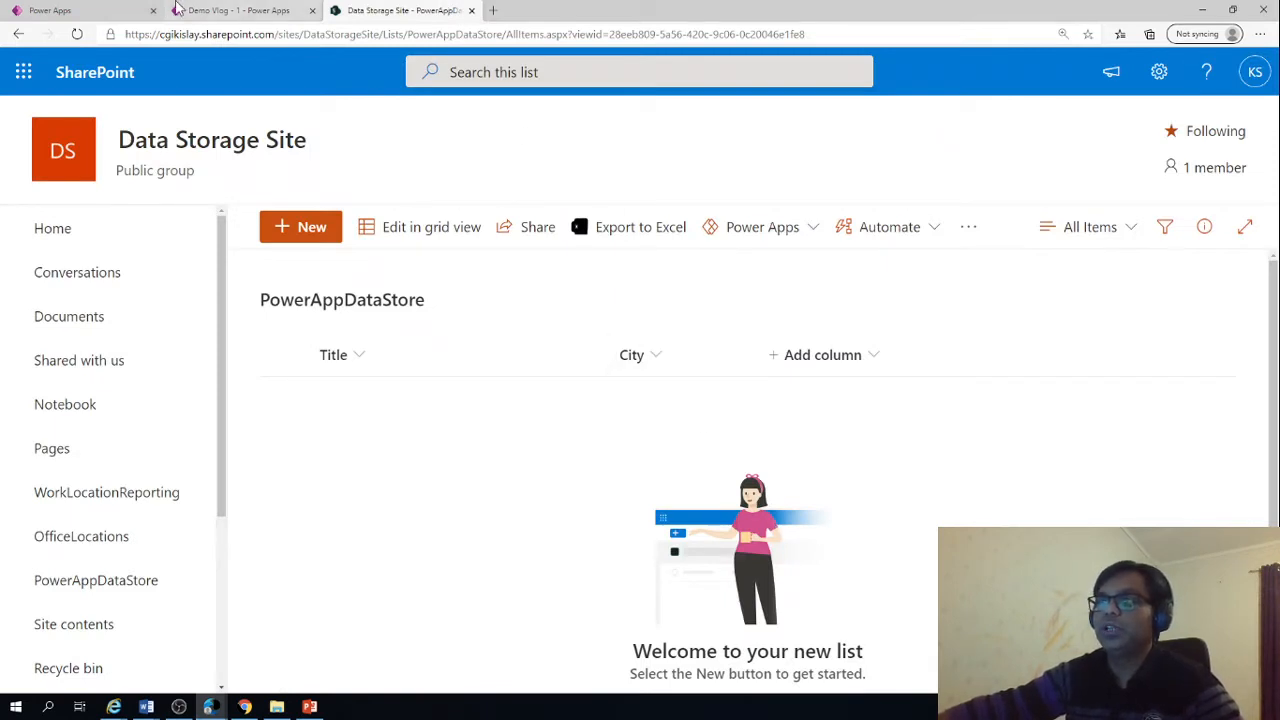
click(210, 11)
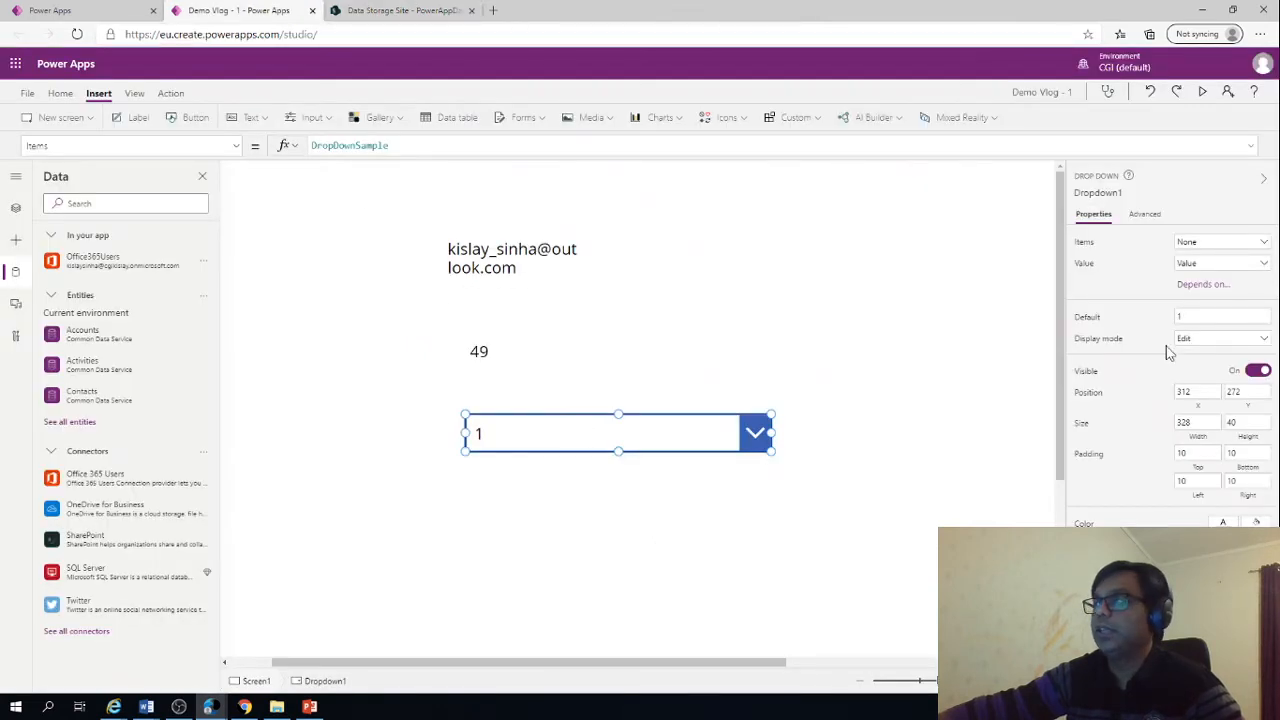
click(1203, 317)
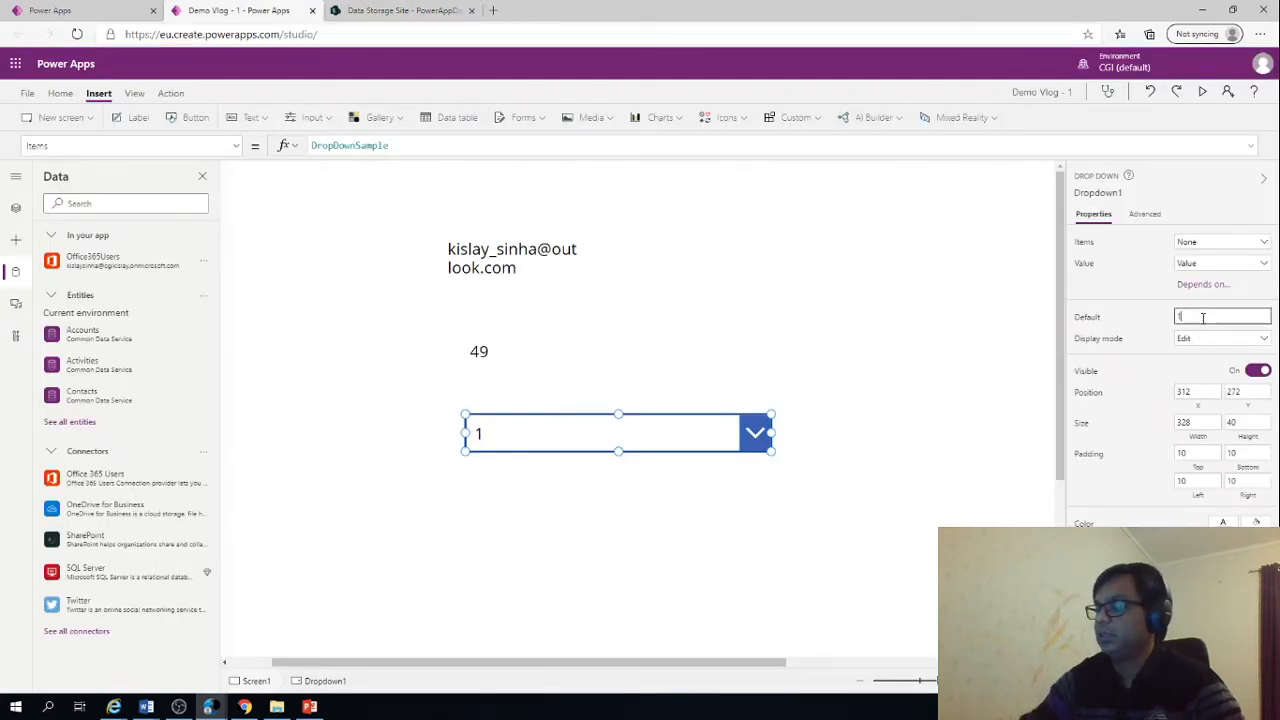
key(BackSpace)
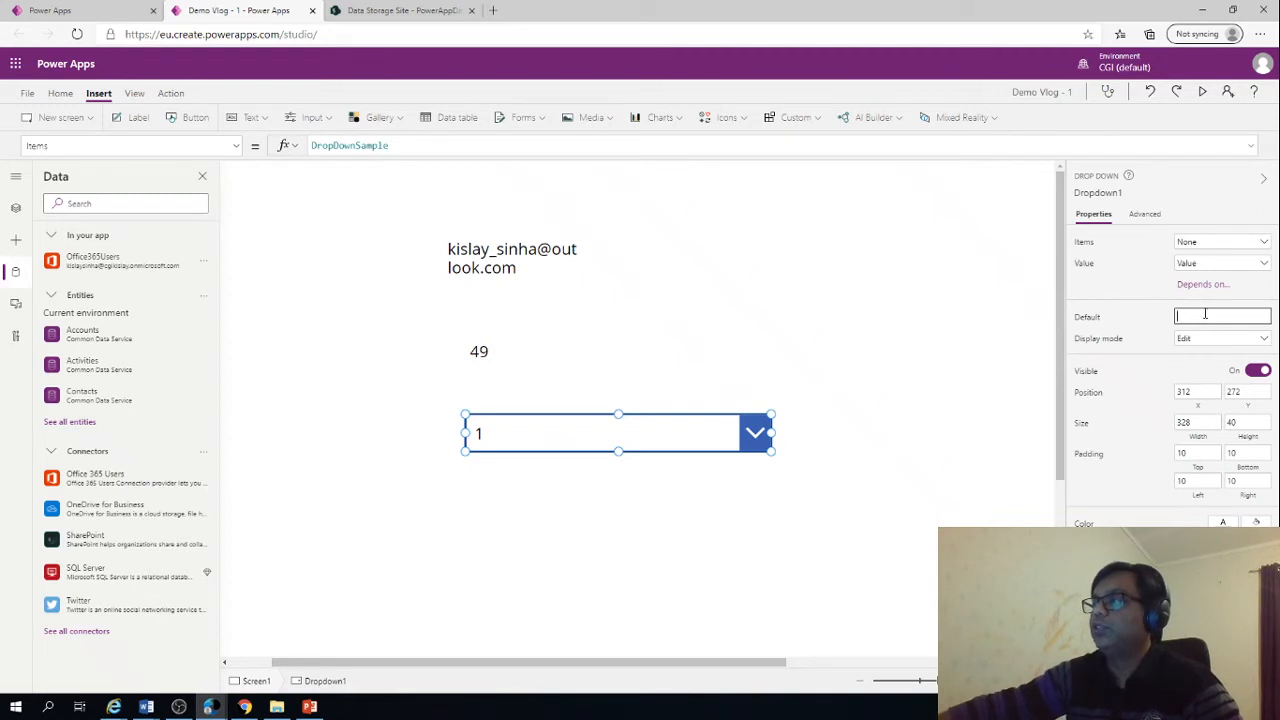
click(1222, 250)
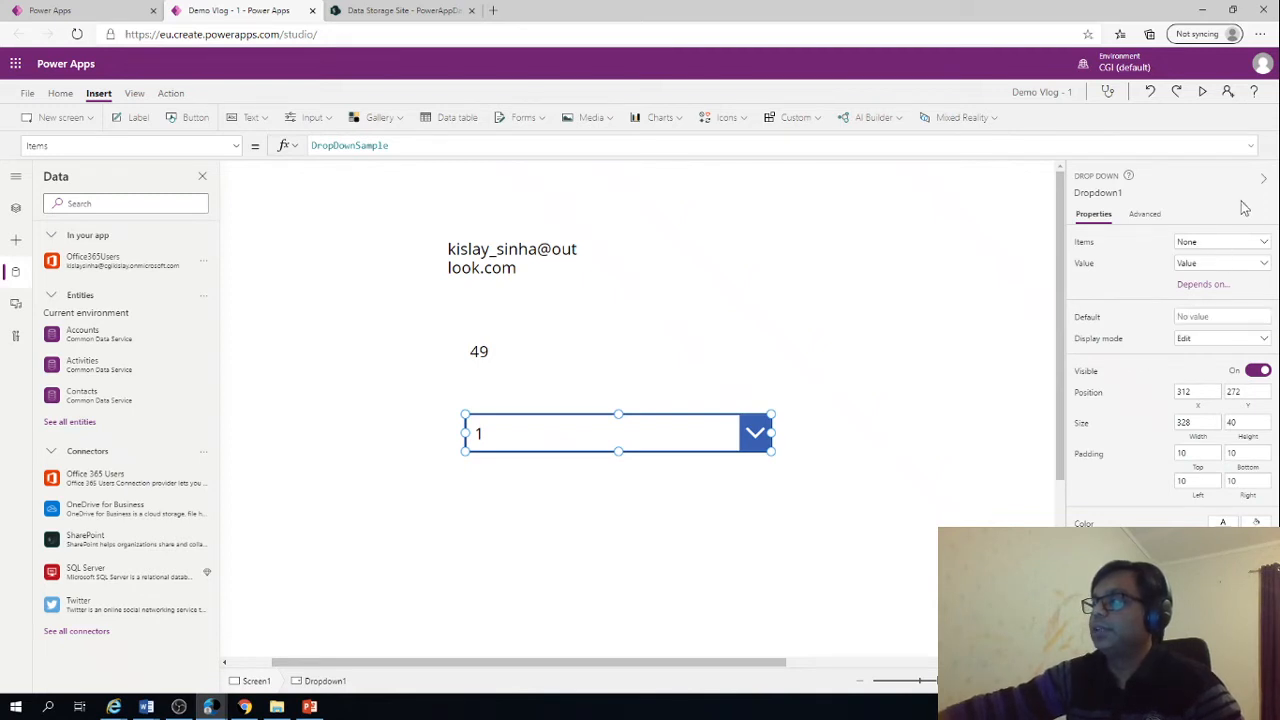
Inspect the data sources offered for the drop down's items, close the list and reselect the drop down
click(1263, 249)
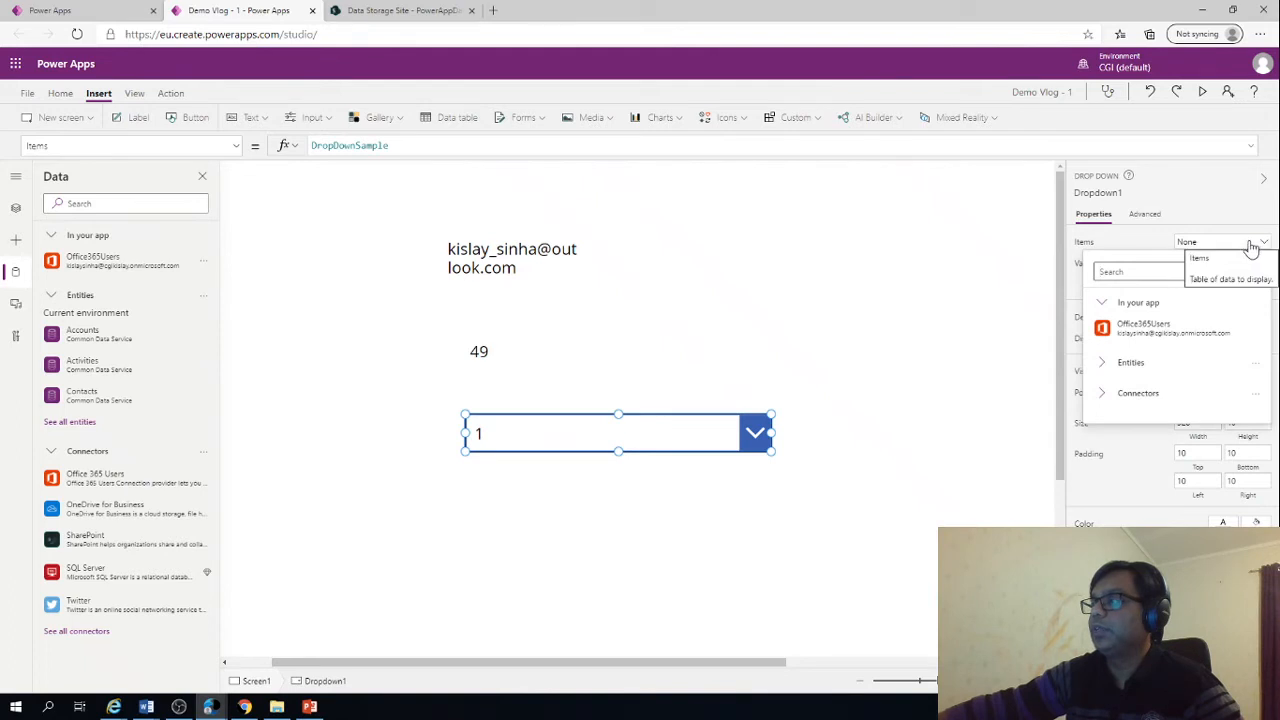
click(878, 331)
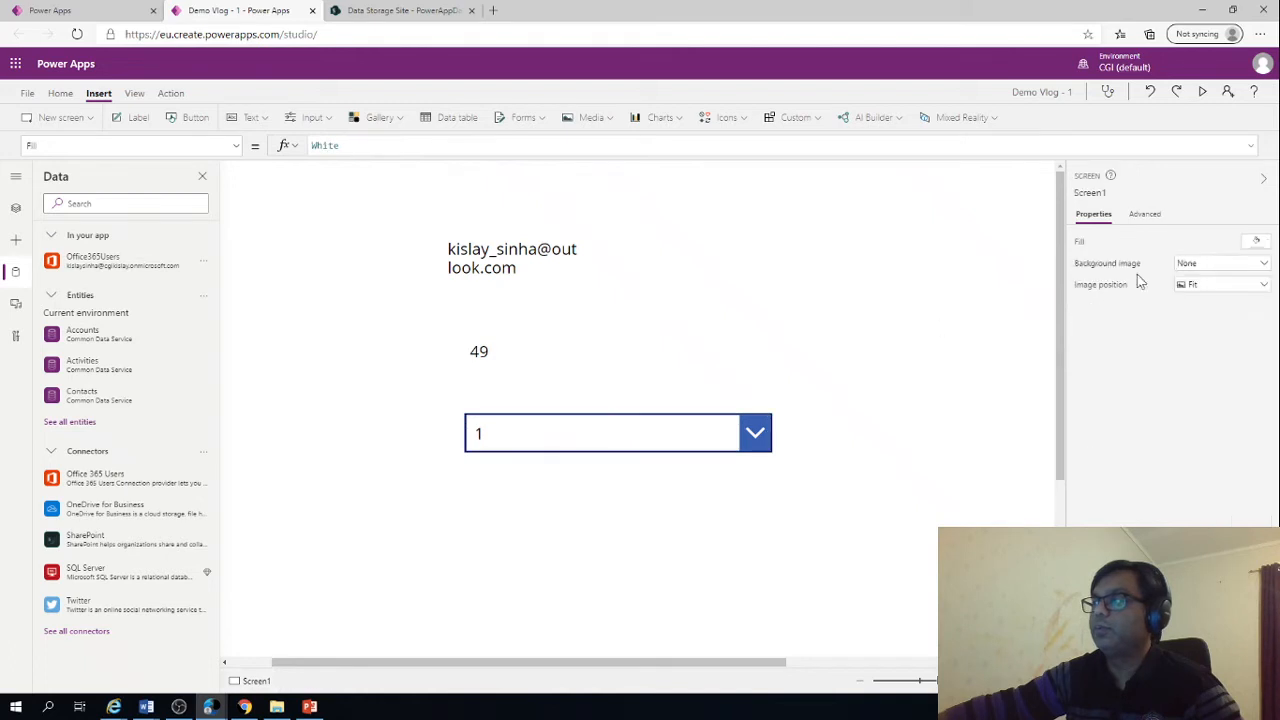
click(498, 440)
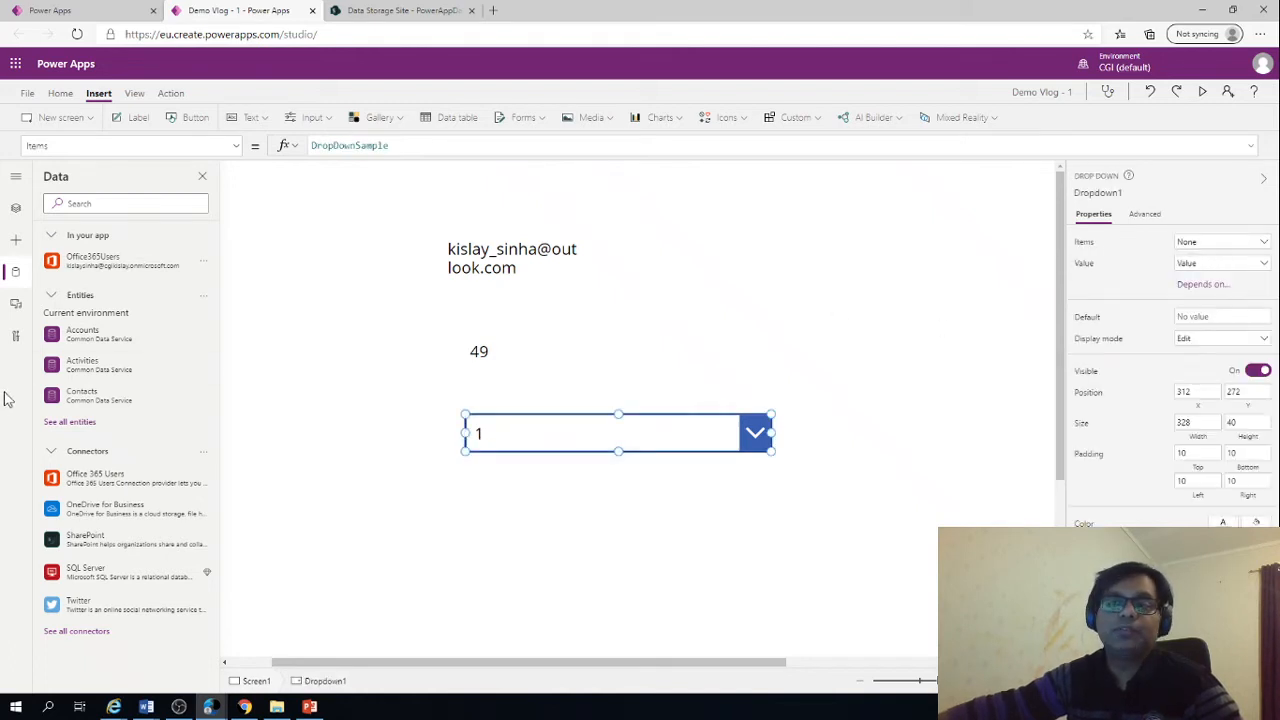
Start adding a SharePoint data source using the existing connection of the onmicrosoft.com account
mouse_move(95, 545)
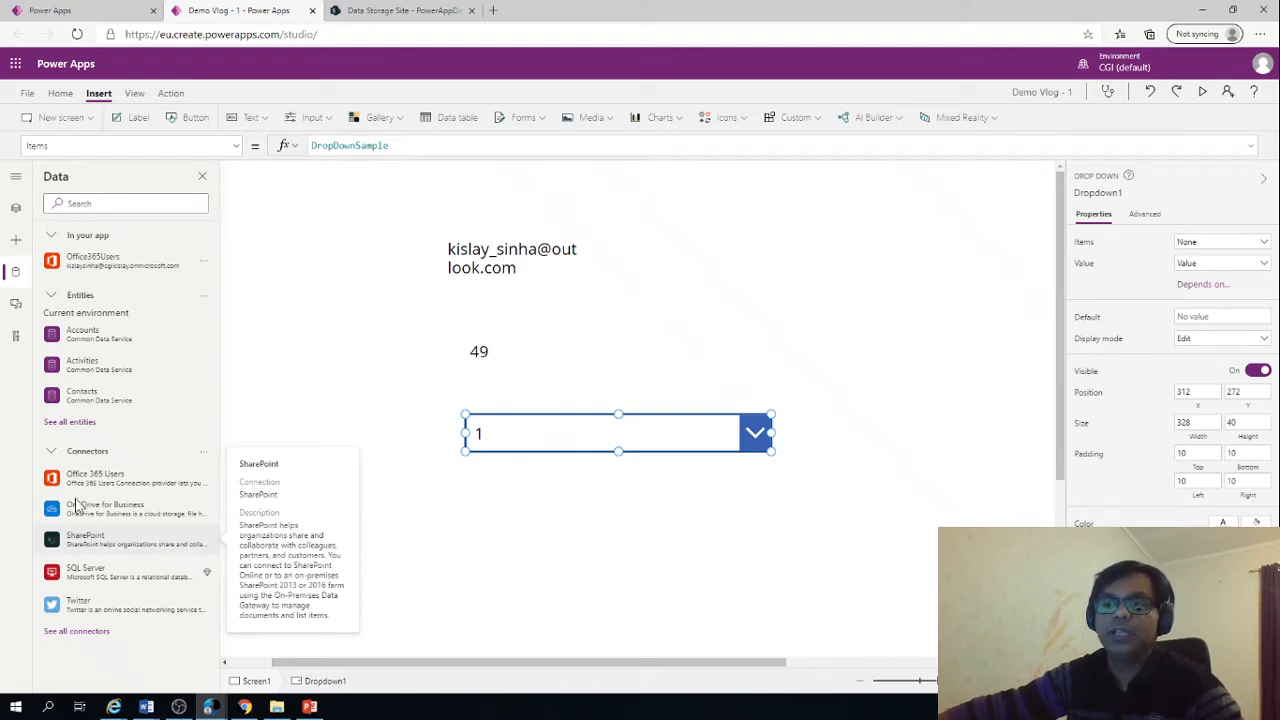
click(92, 538)
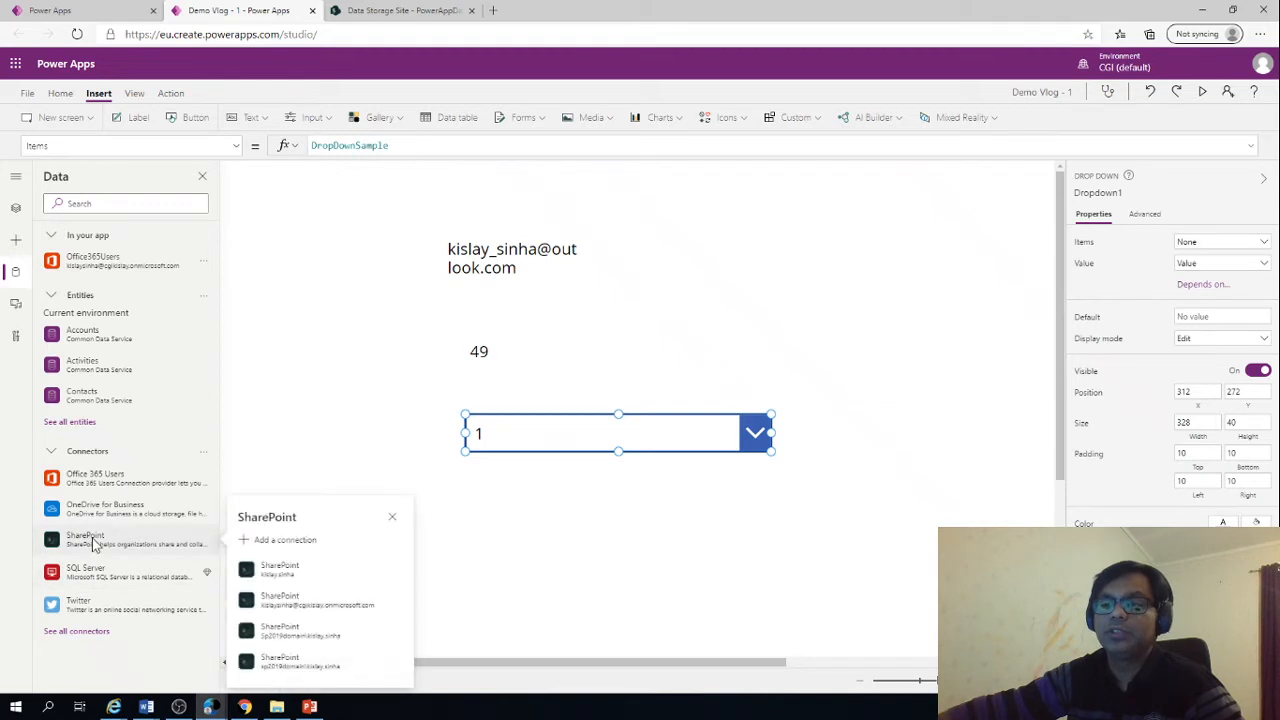
click(331, 604)
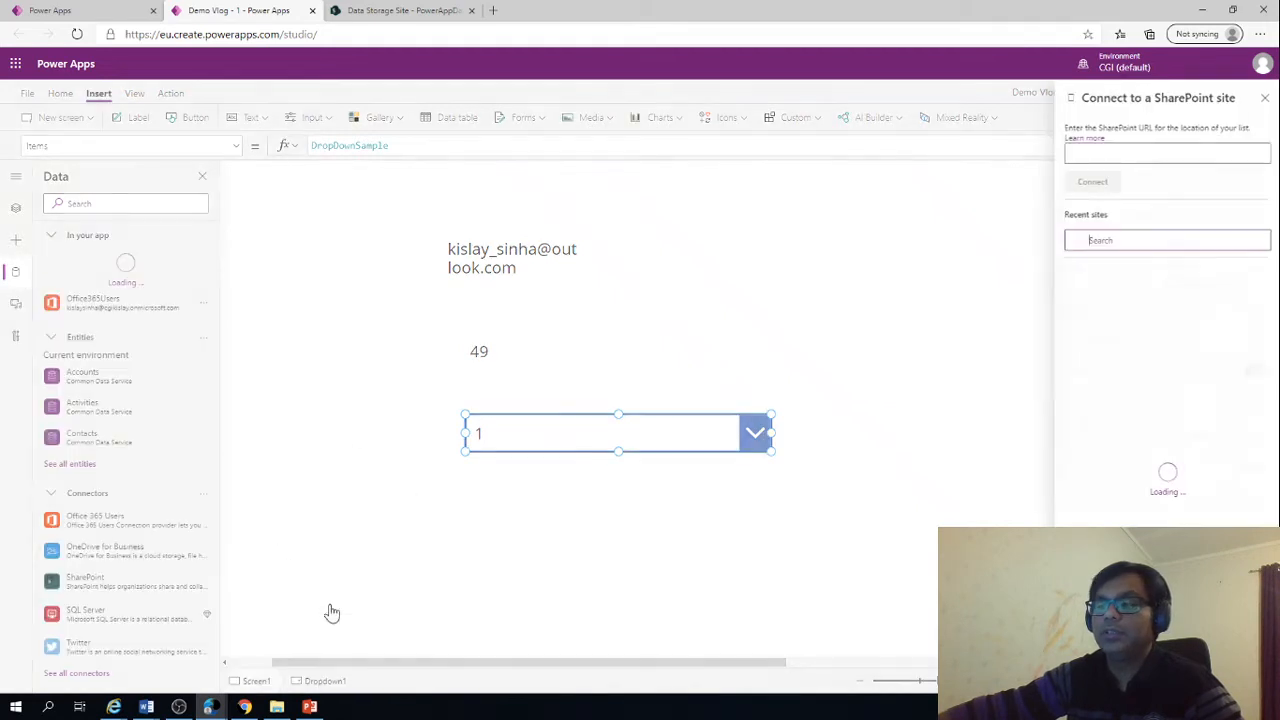
click(1111, 147)
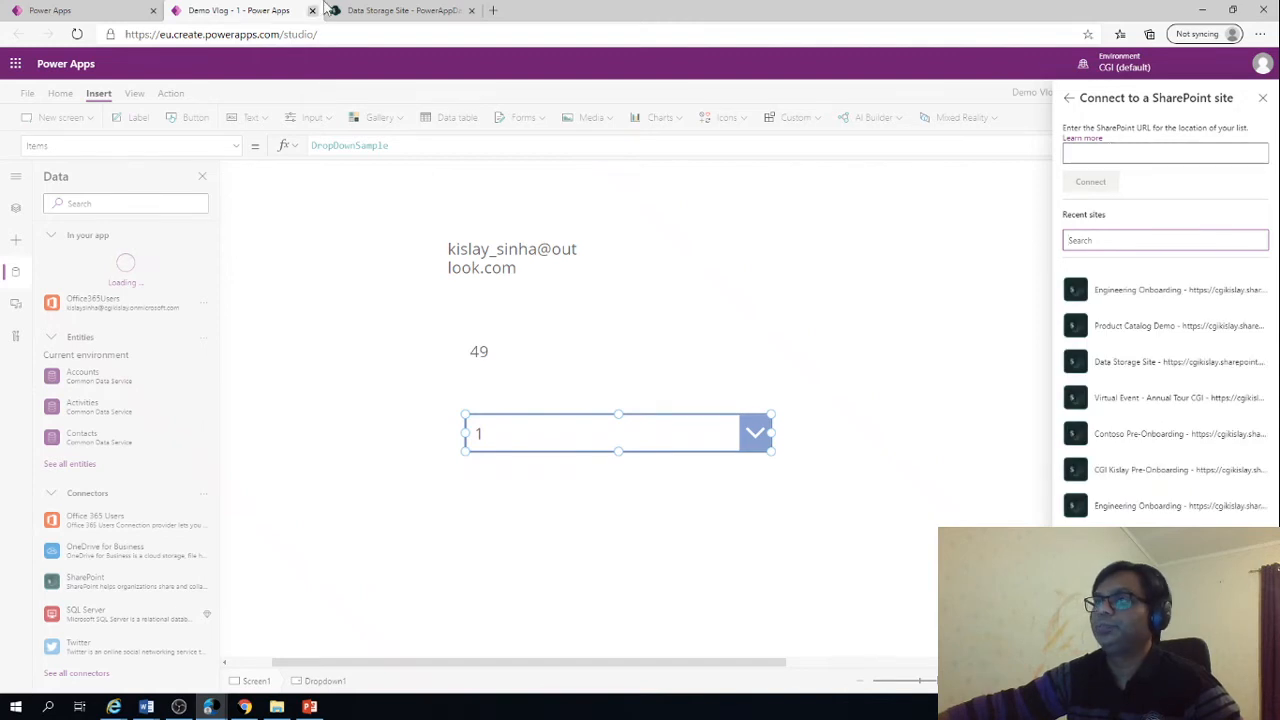
Switch to the SharePoint list and copy the Data Storage Site's base address, up to and including DataStorageSite
click(440, 11)
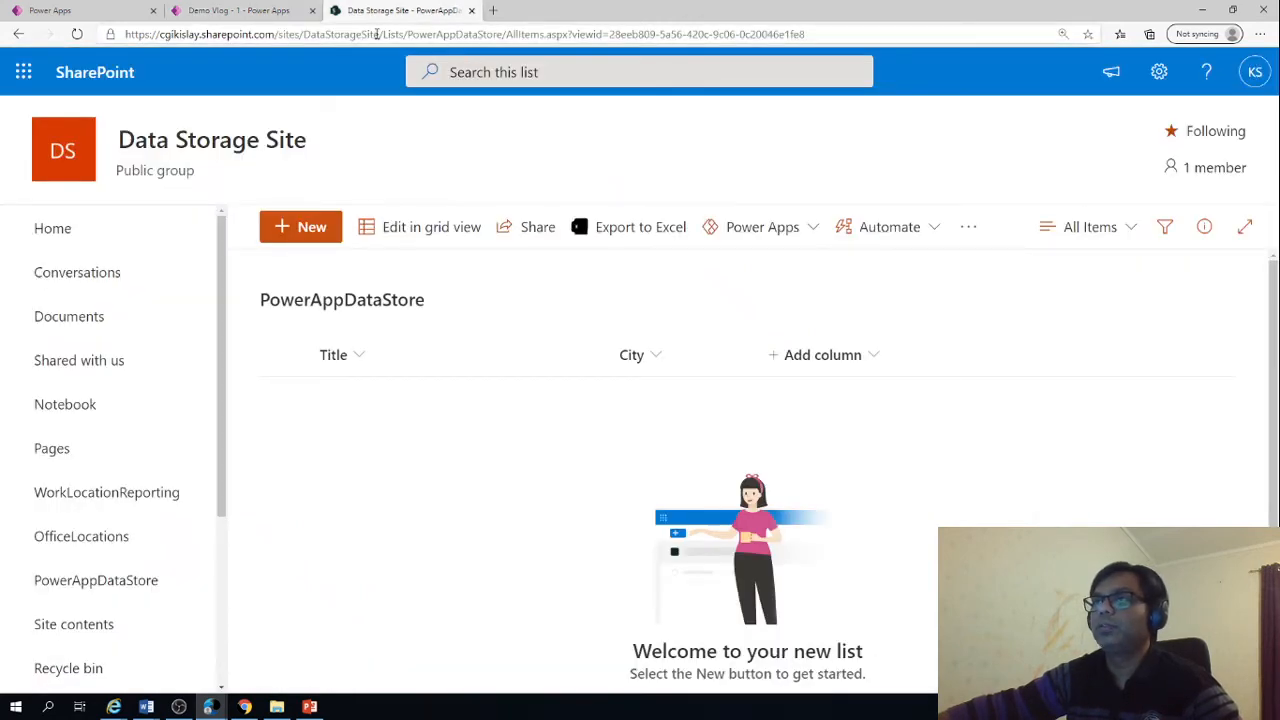
drag(375, 34, 206, 36)
click(381, 34)
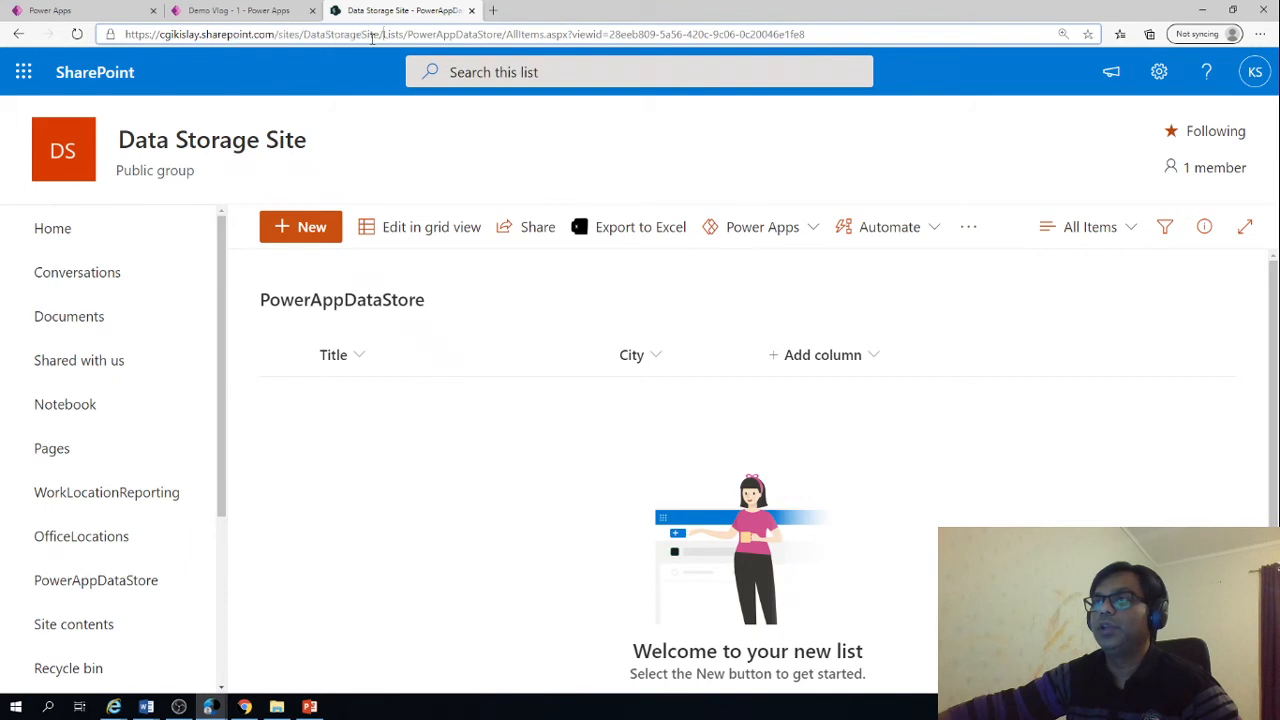
drag(376, 36, 86, 46)
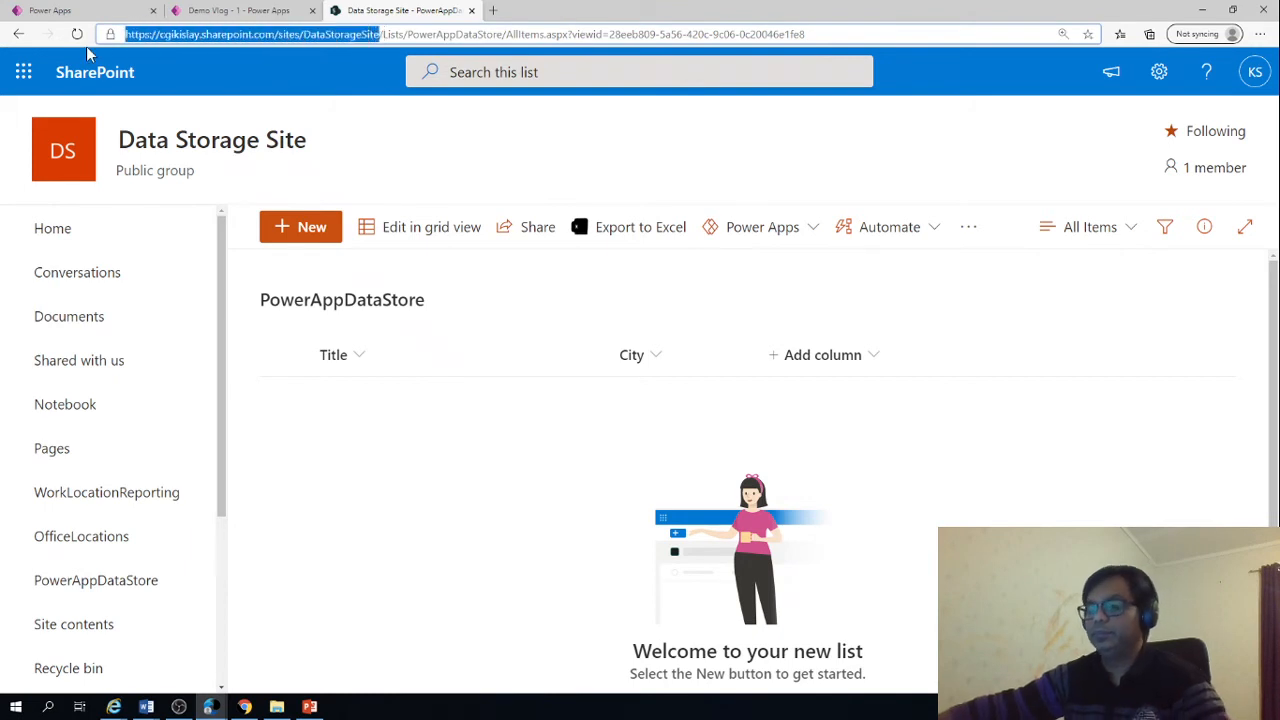
key(ctrl+c)
Return to Power Apps Studio, find Data Storage Site with the copied address and connect its PowerAppDataStore list
click(238, 10)
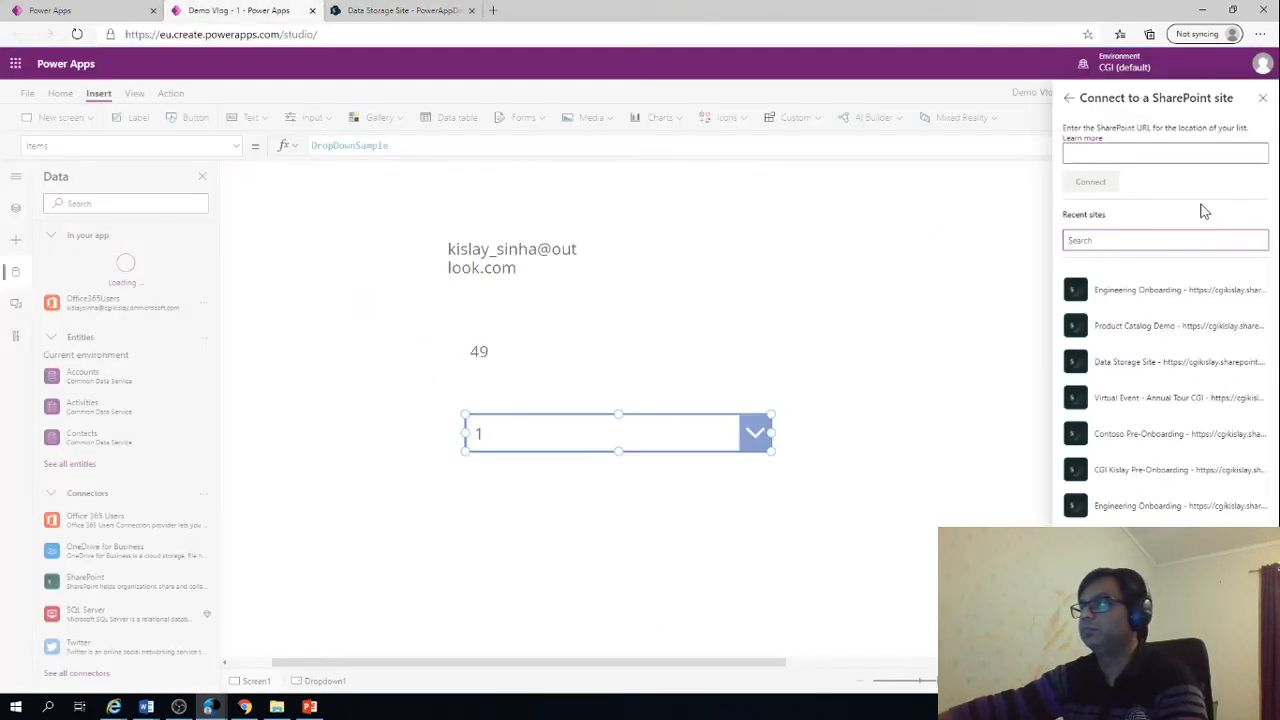
key(ctrl+v)
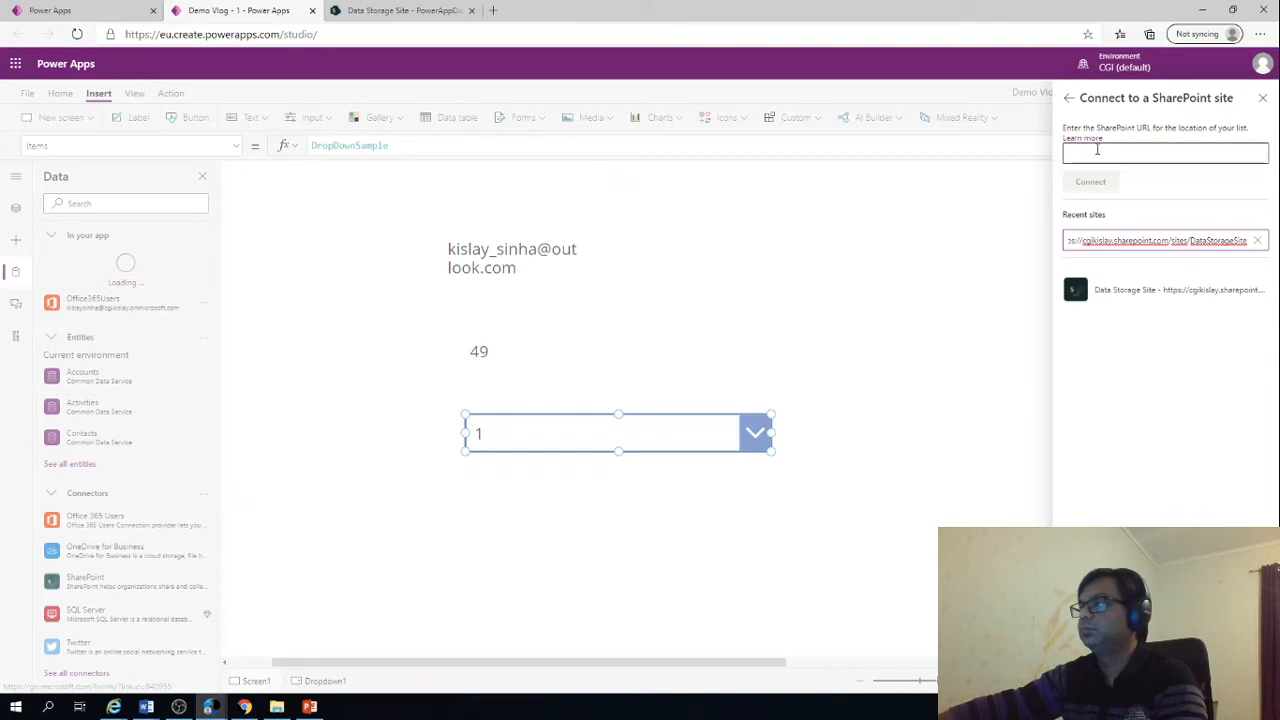
click(1124, 289)
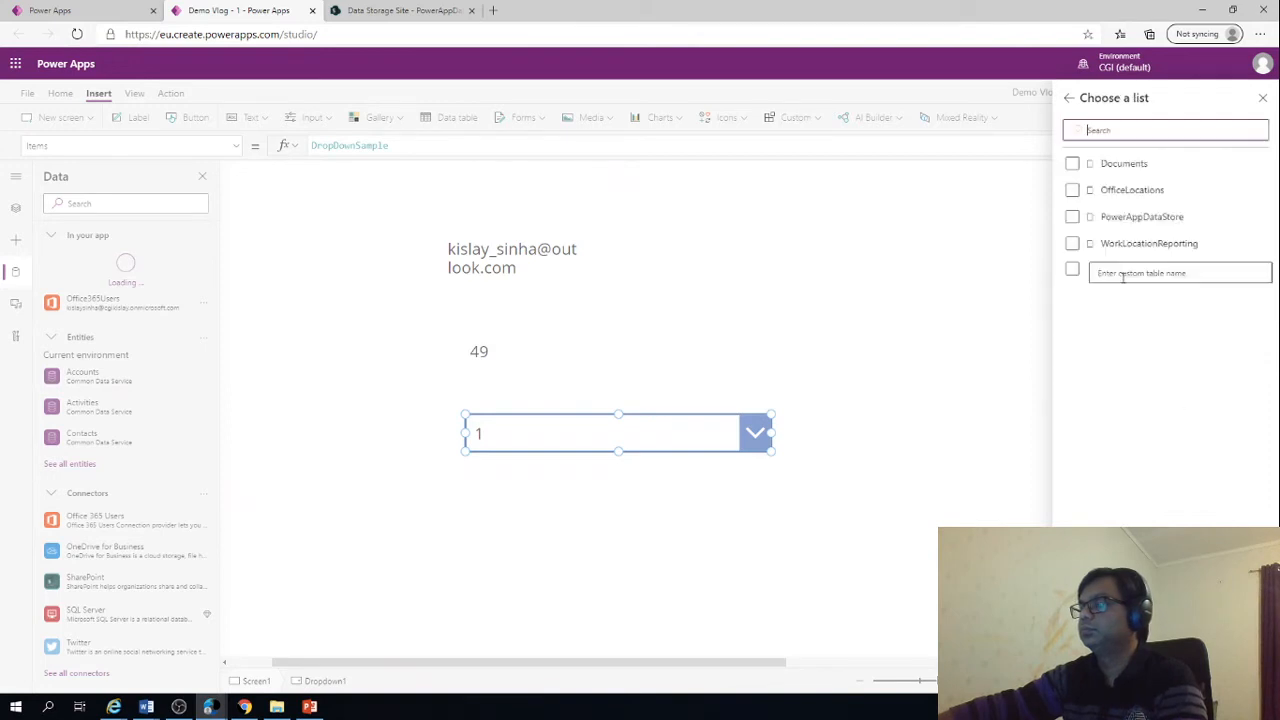
click(1127, 219)
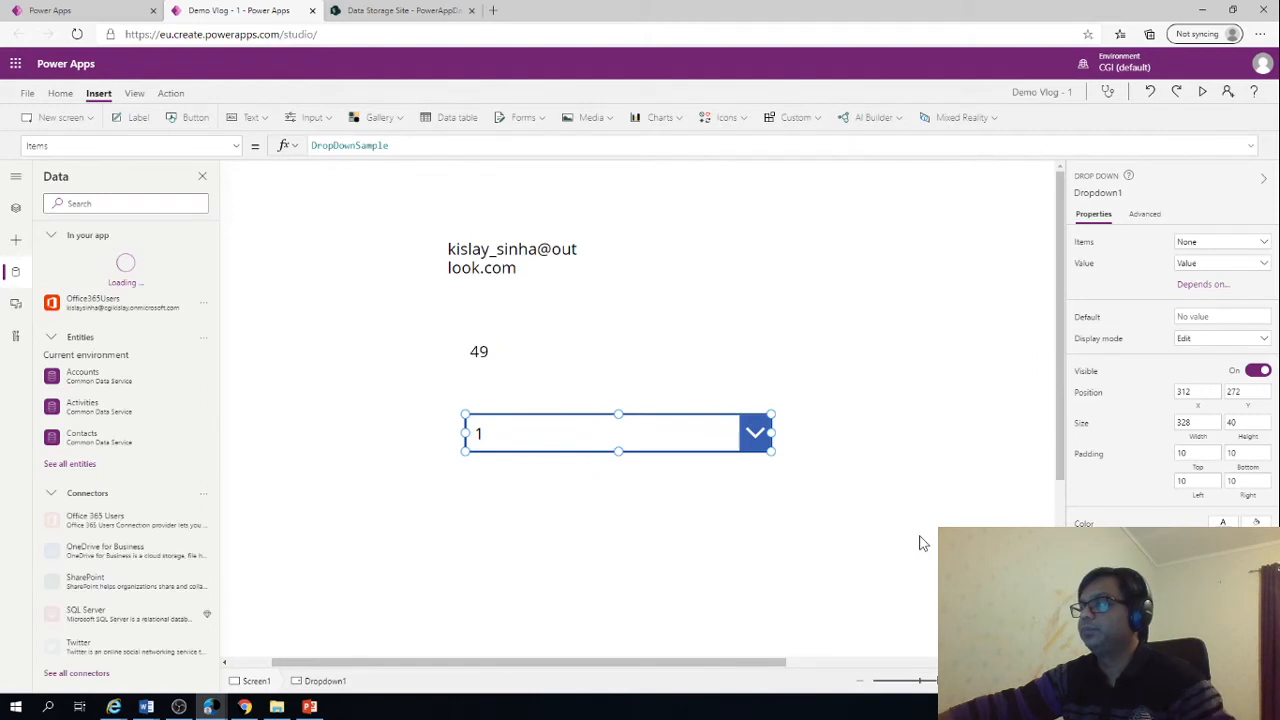
Try binding the drop down's items to PowerAppDataStore and look for the City column among the available value fields
click(1265, 243)
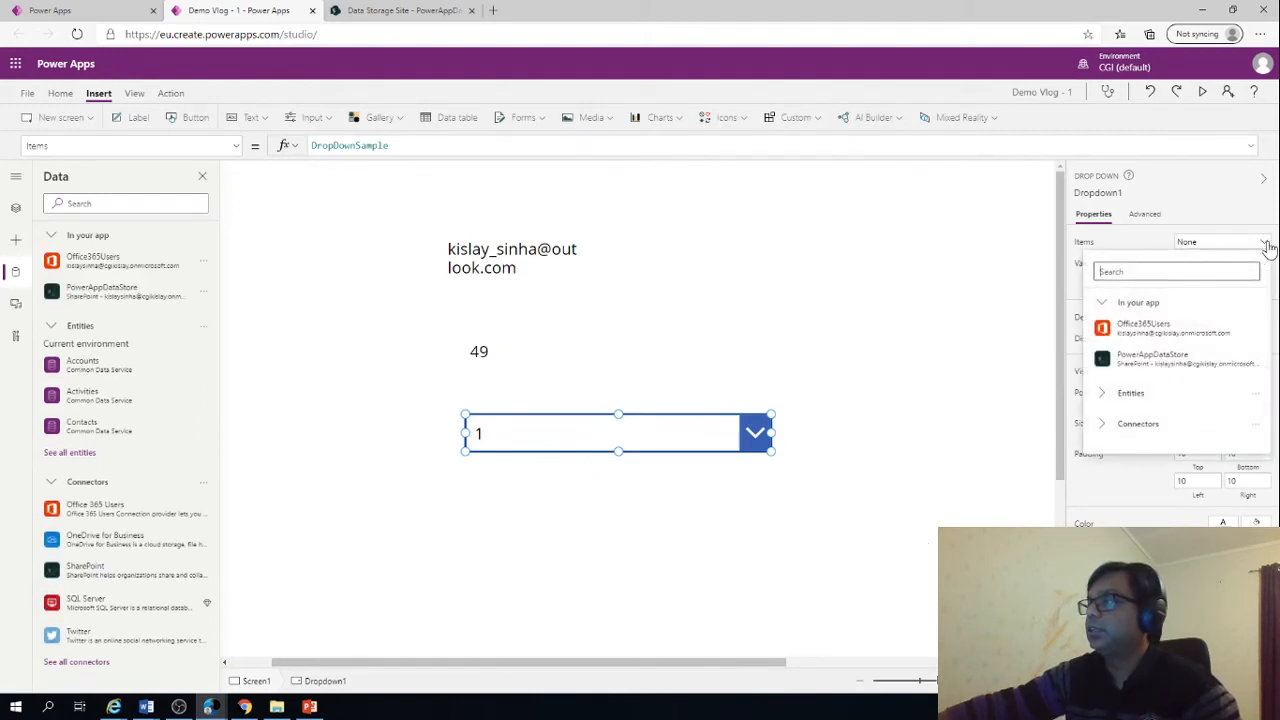
click(1135, 363)
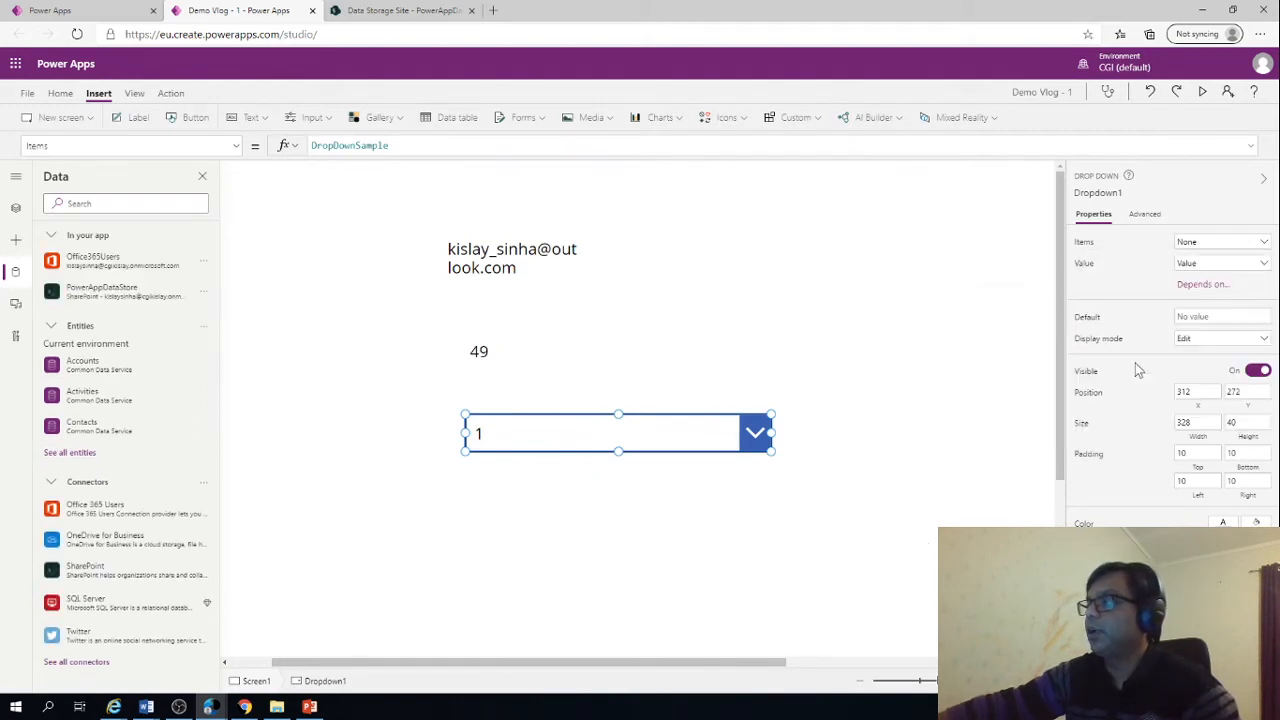
click(1265, 265)
scroll(1182, 369, down, 1)
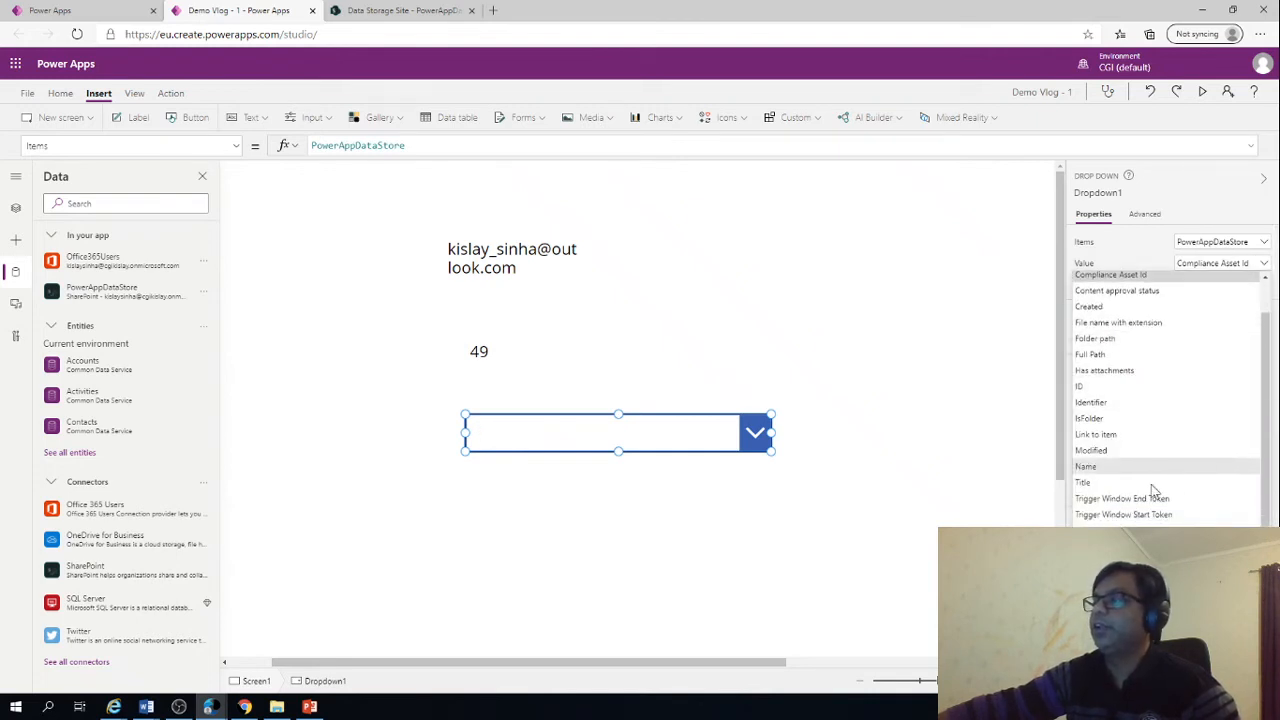
scroll(1166, 494, up, 1)
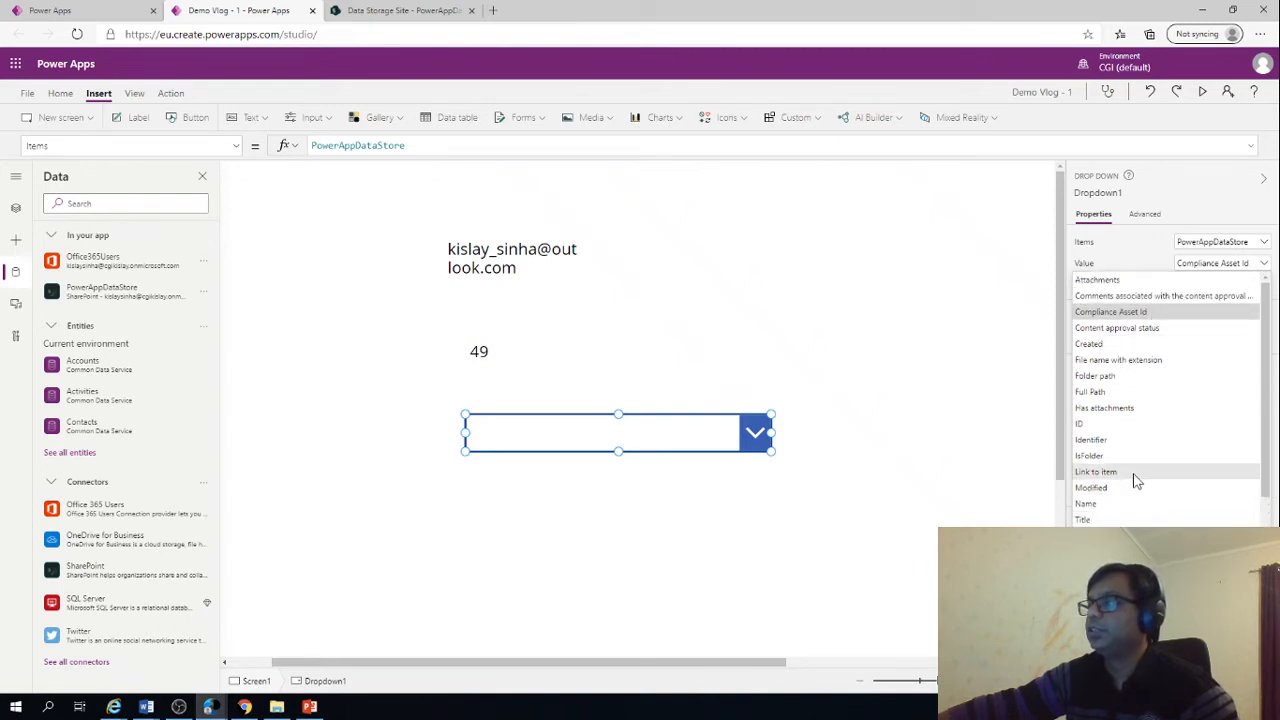
scroll(1124, 520, down, 1)
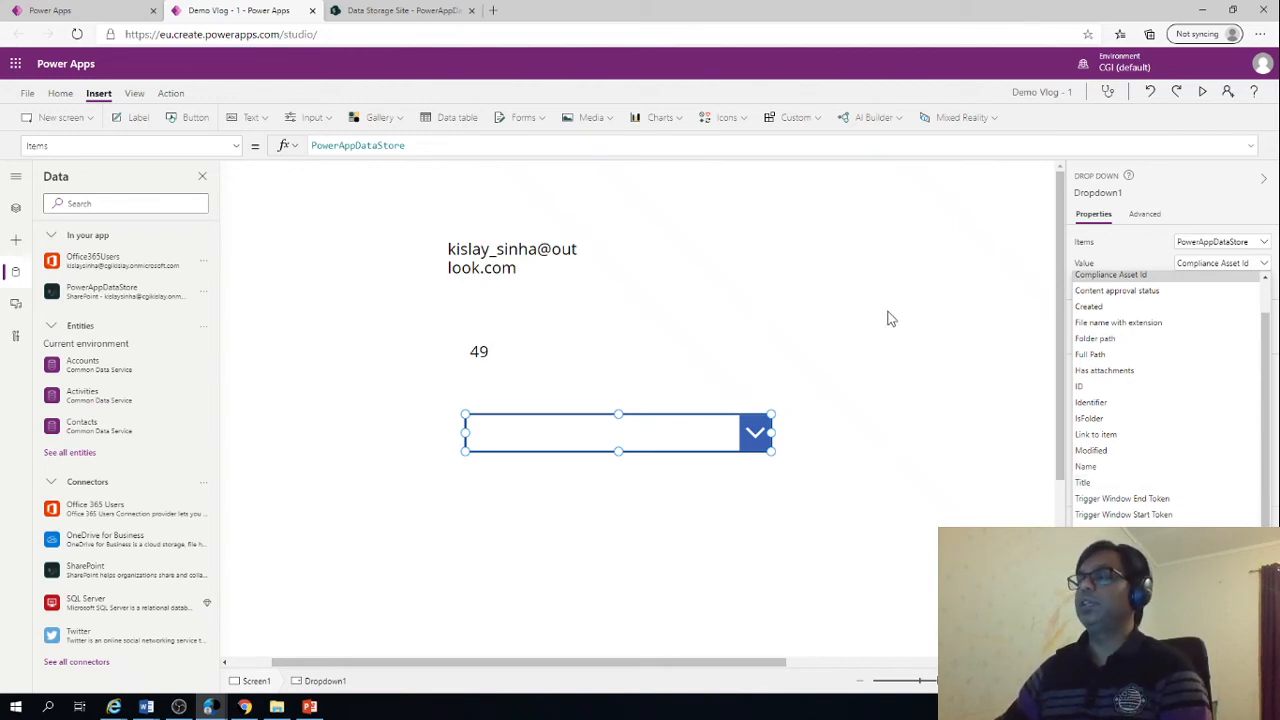
click(840, 285)
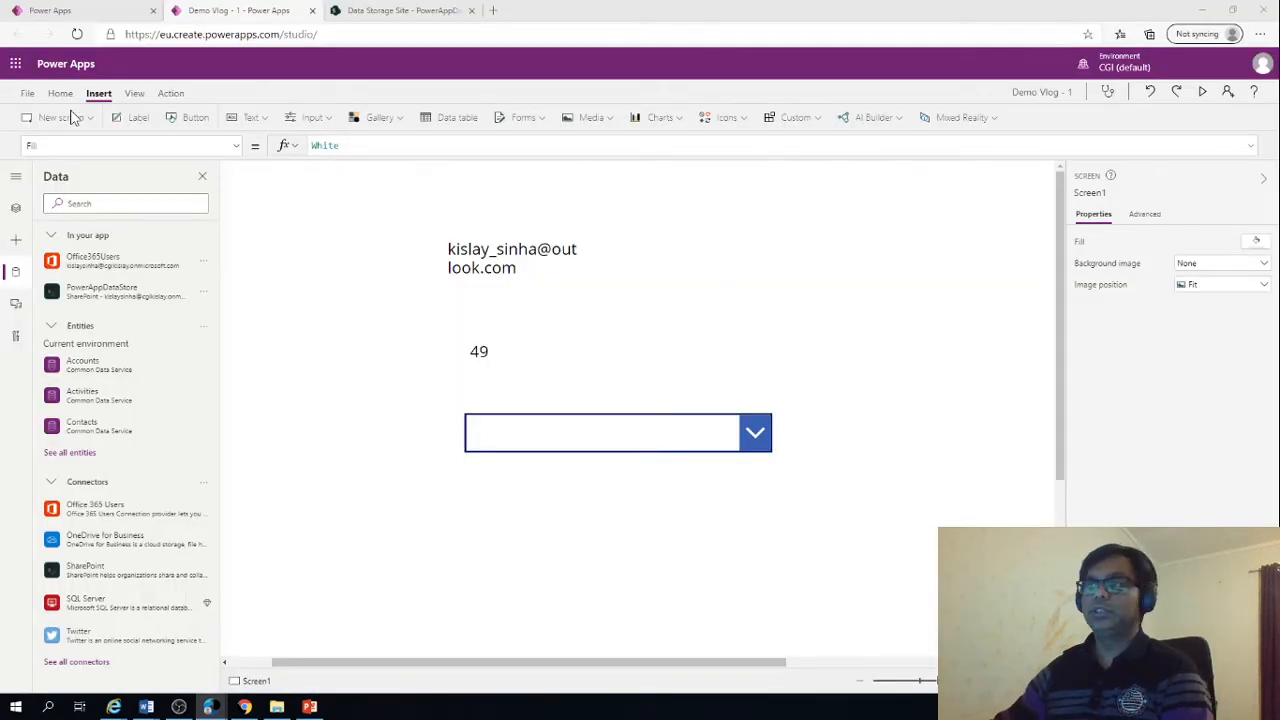
Replace the drop down's Items formula with Choices(PowerAppDataStore.City), apply it and reselect the drop down
click(559, 430)
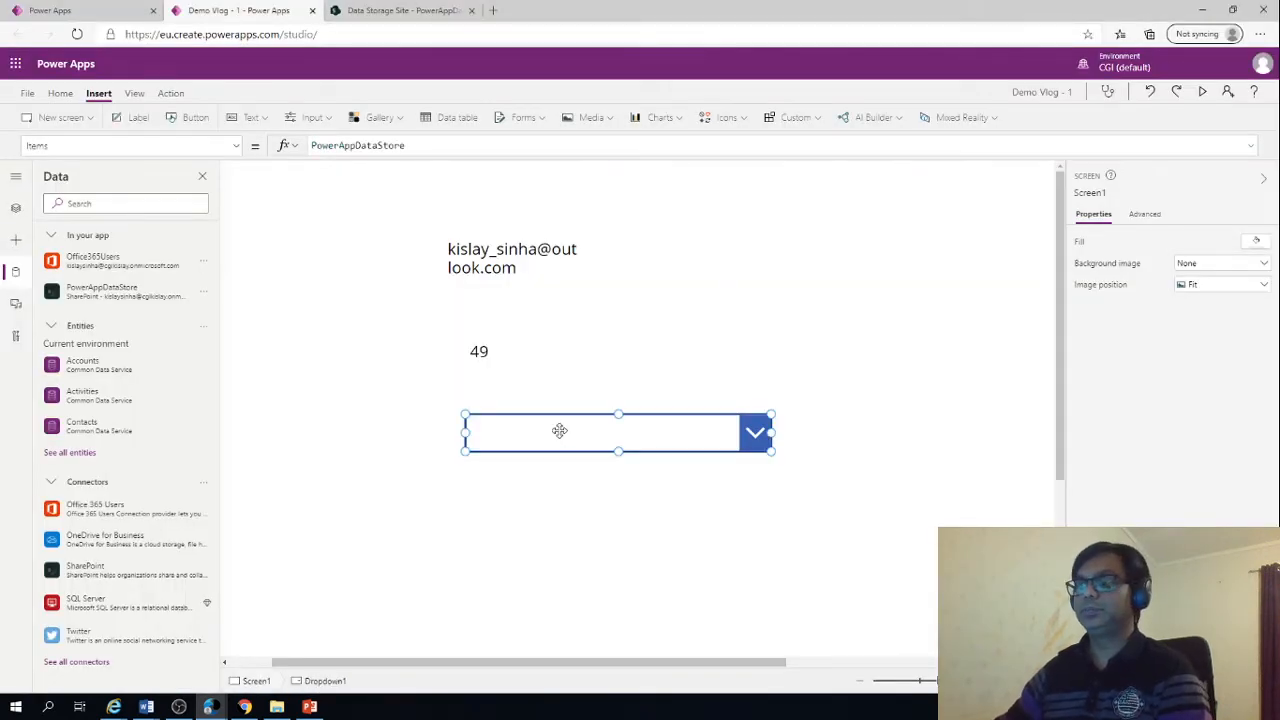
double_click(428, 146)
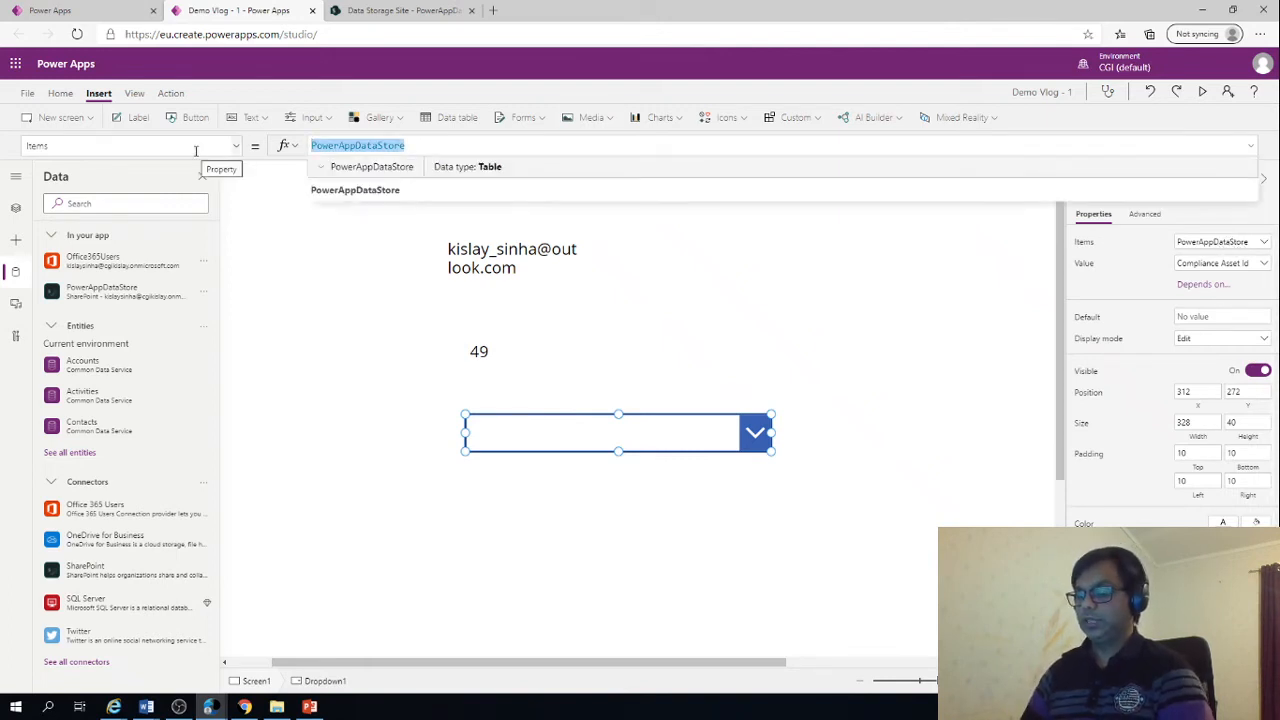
text(Choices()
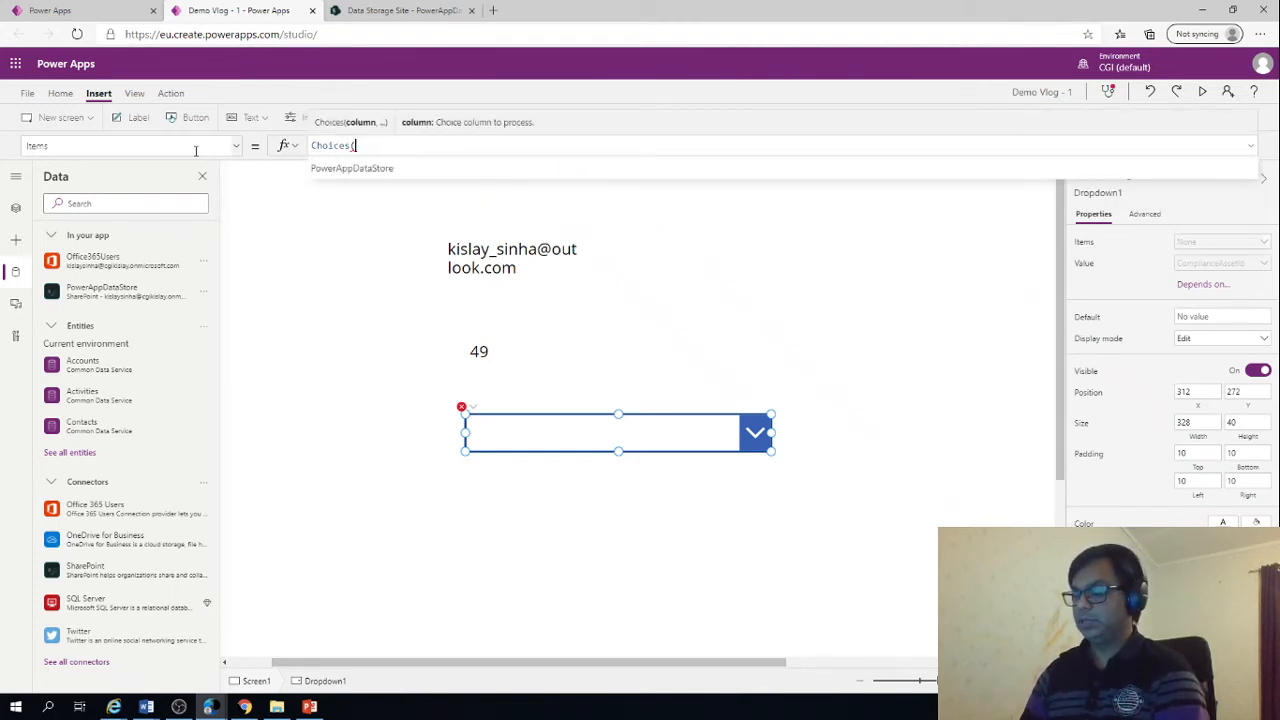
text(Power)
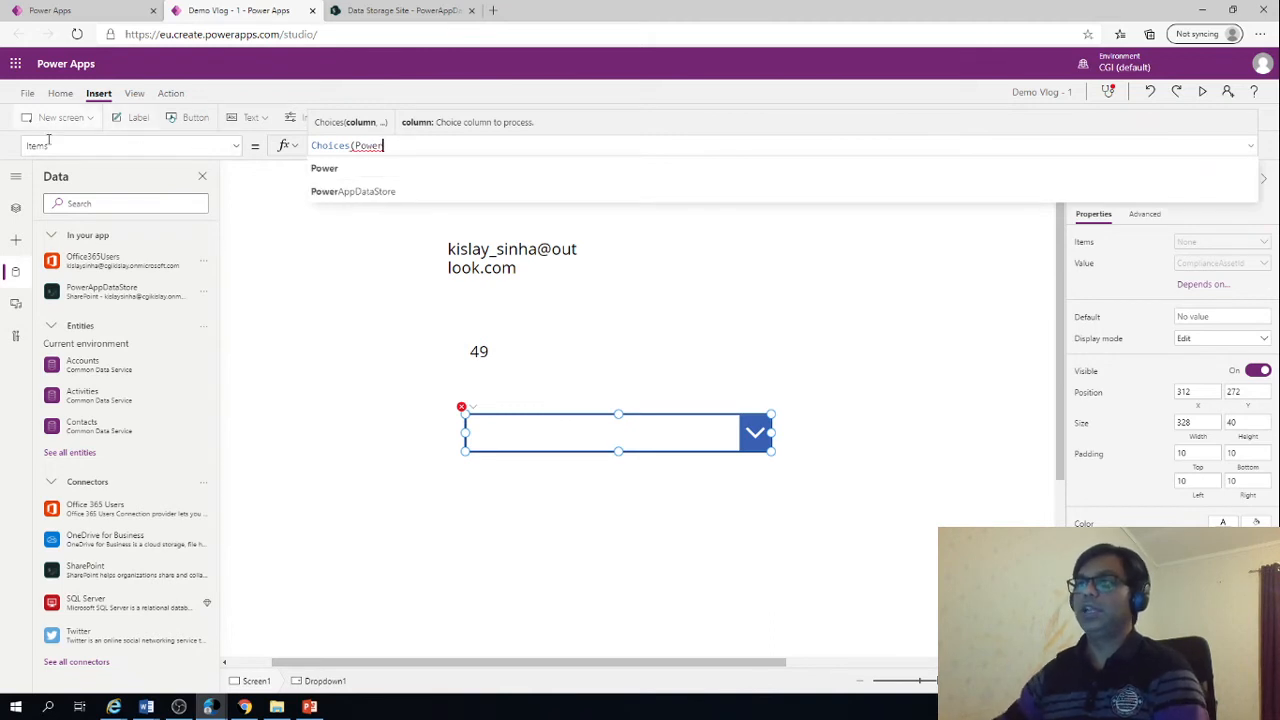
click(340, 193)
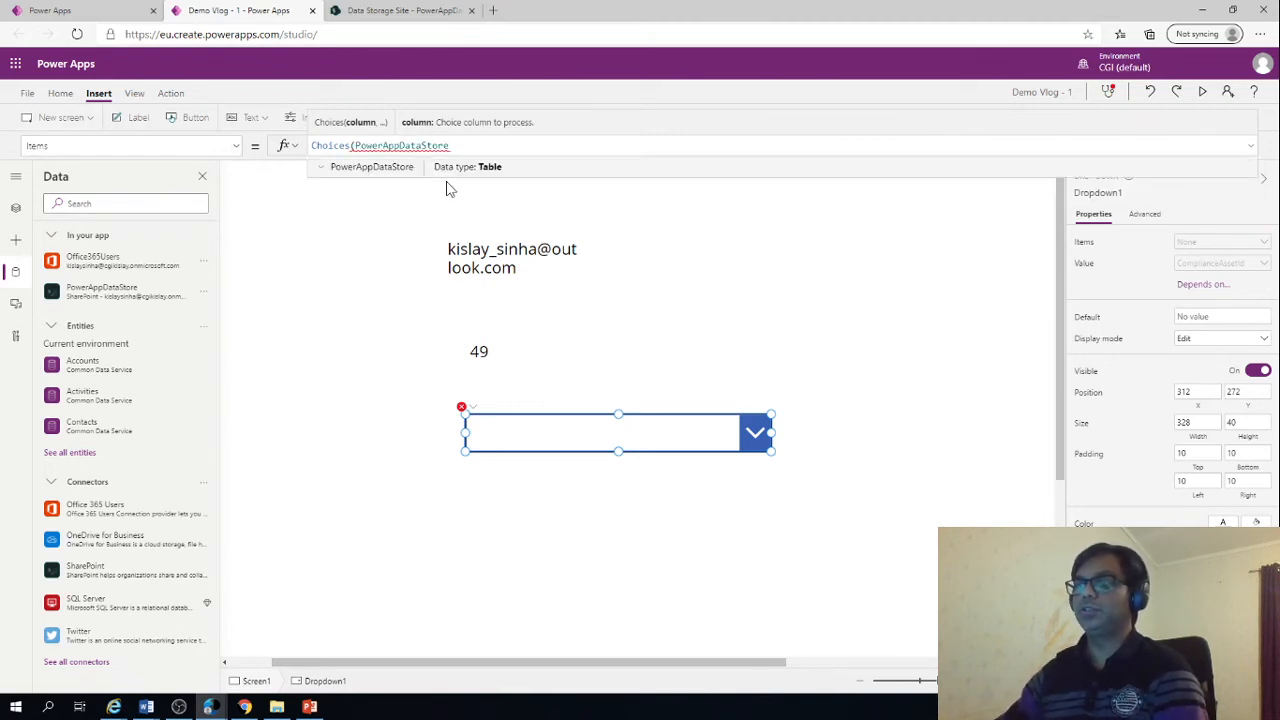
text(,)
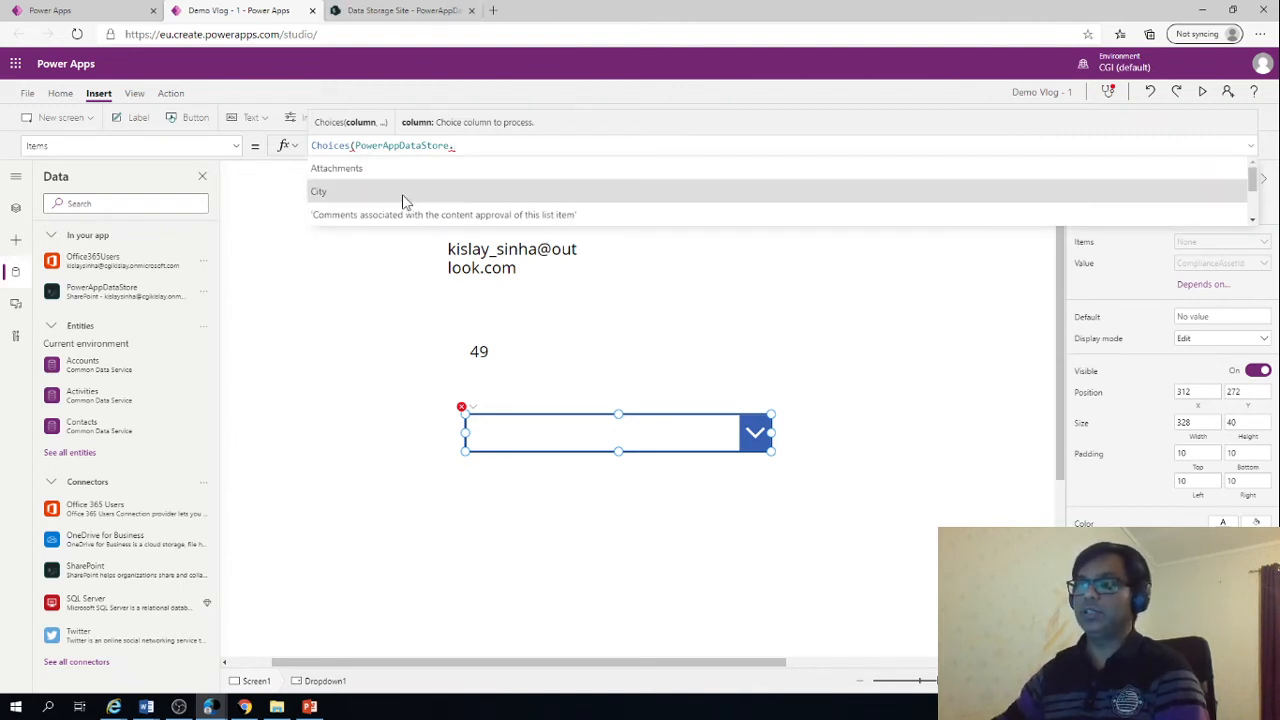
click(425, 198)
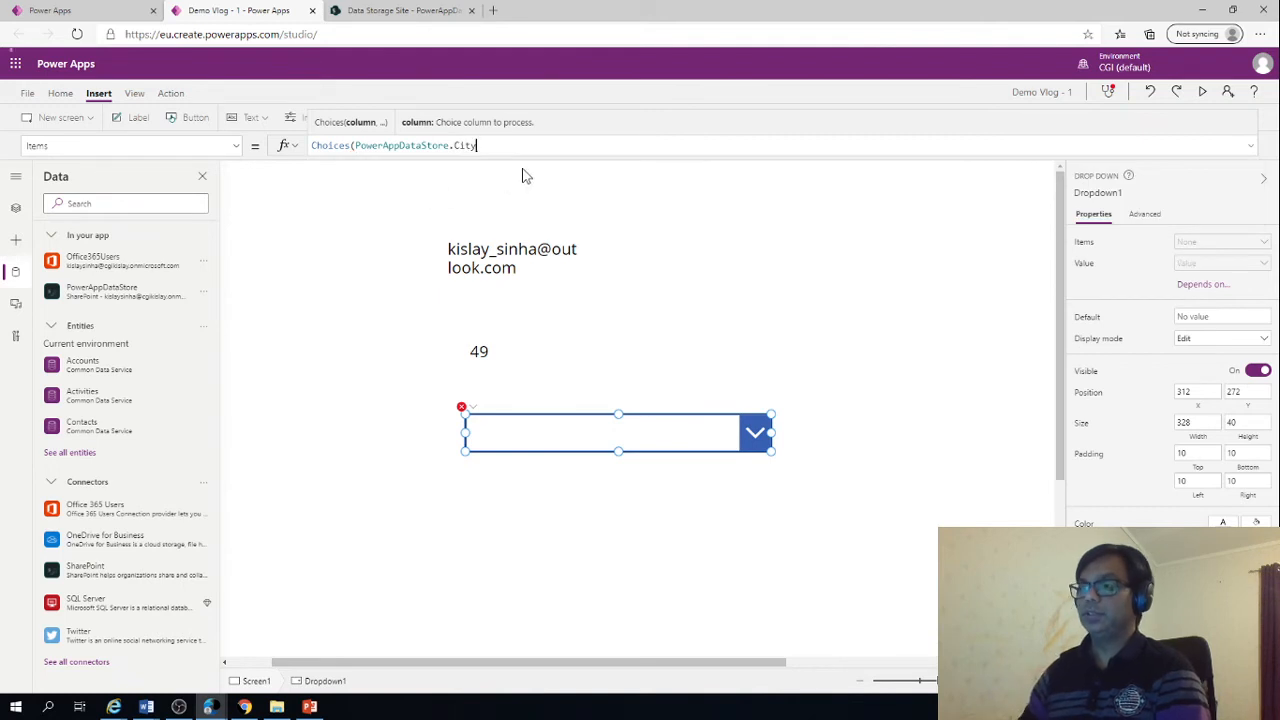
text())
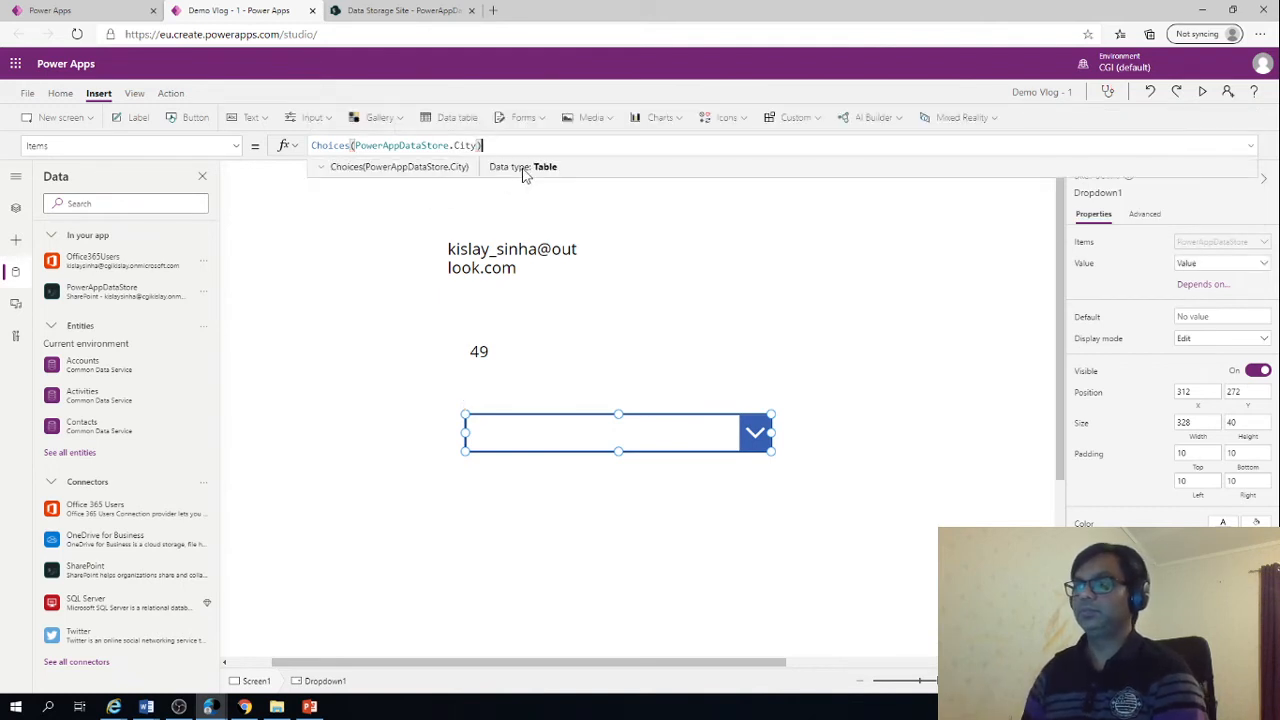
click(331, 405)
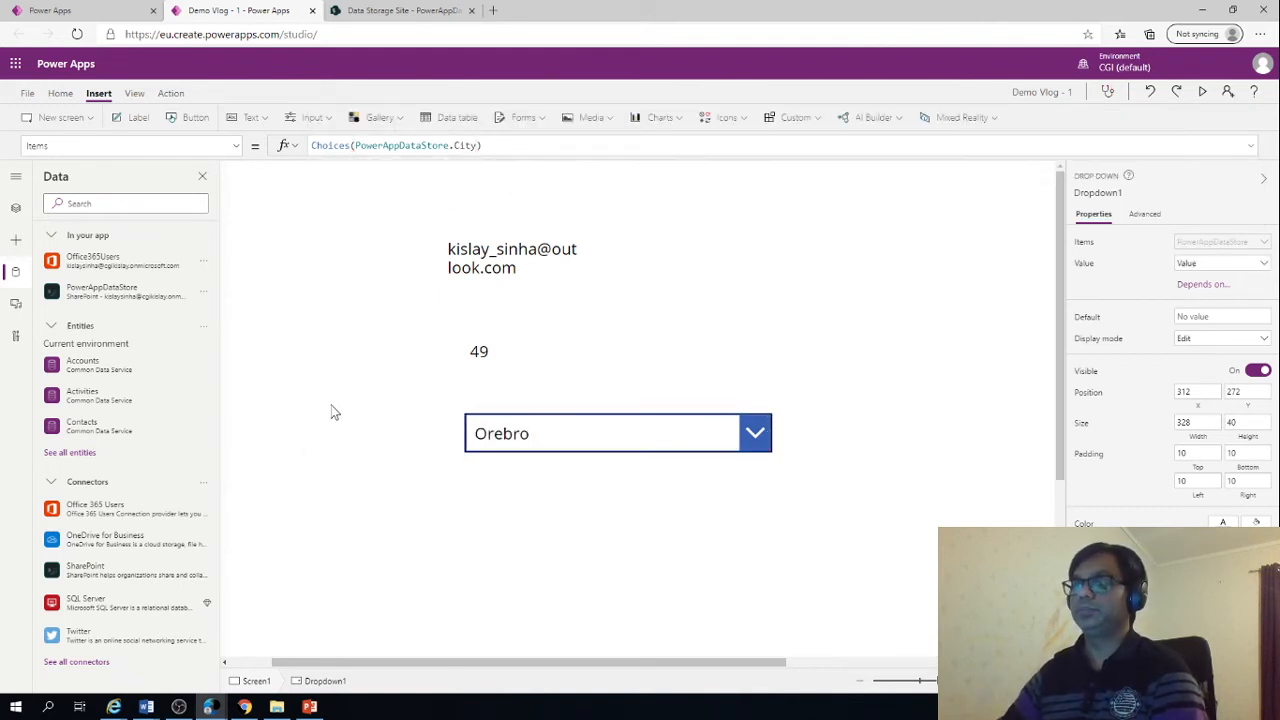
click(762, 429)
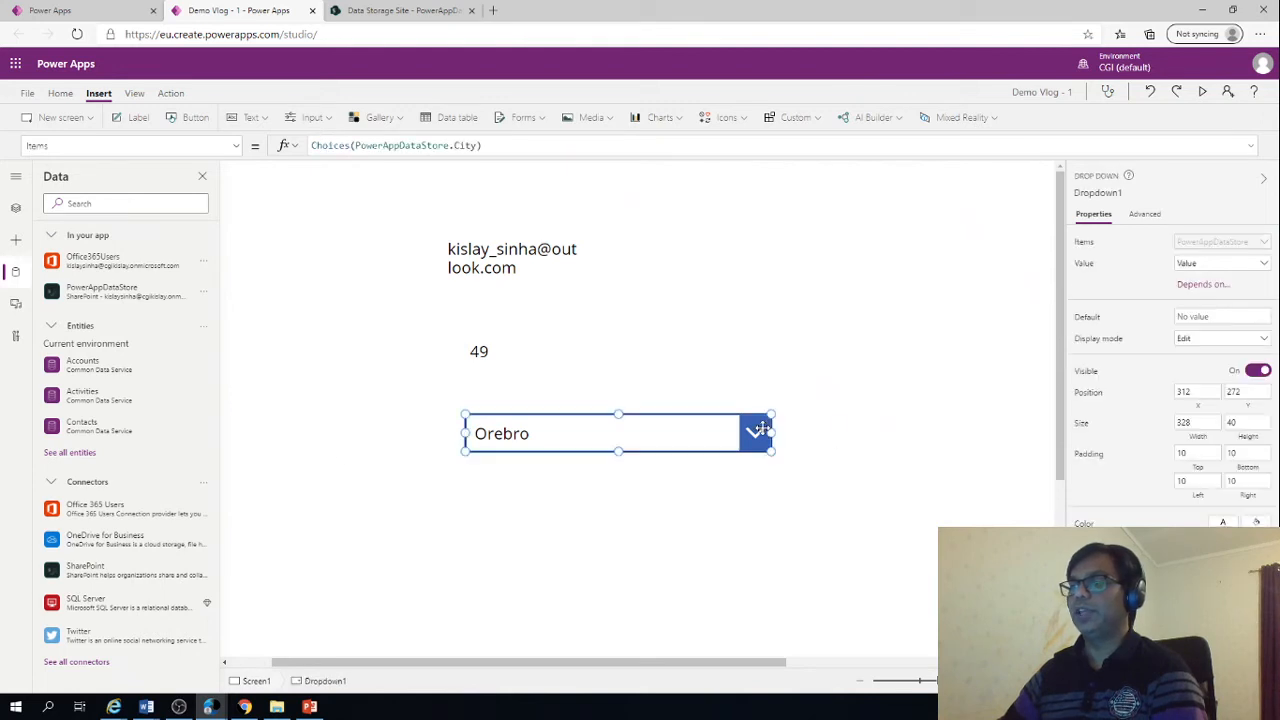
Preview the app, expand the drop down to check its city choices, and close the preview
click(1202, 93)
click(583, 305)
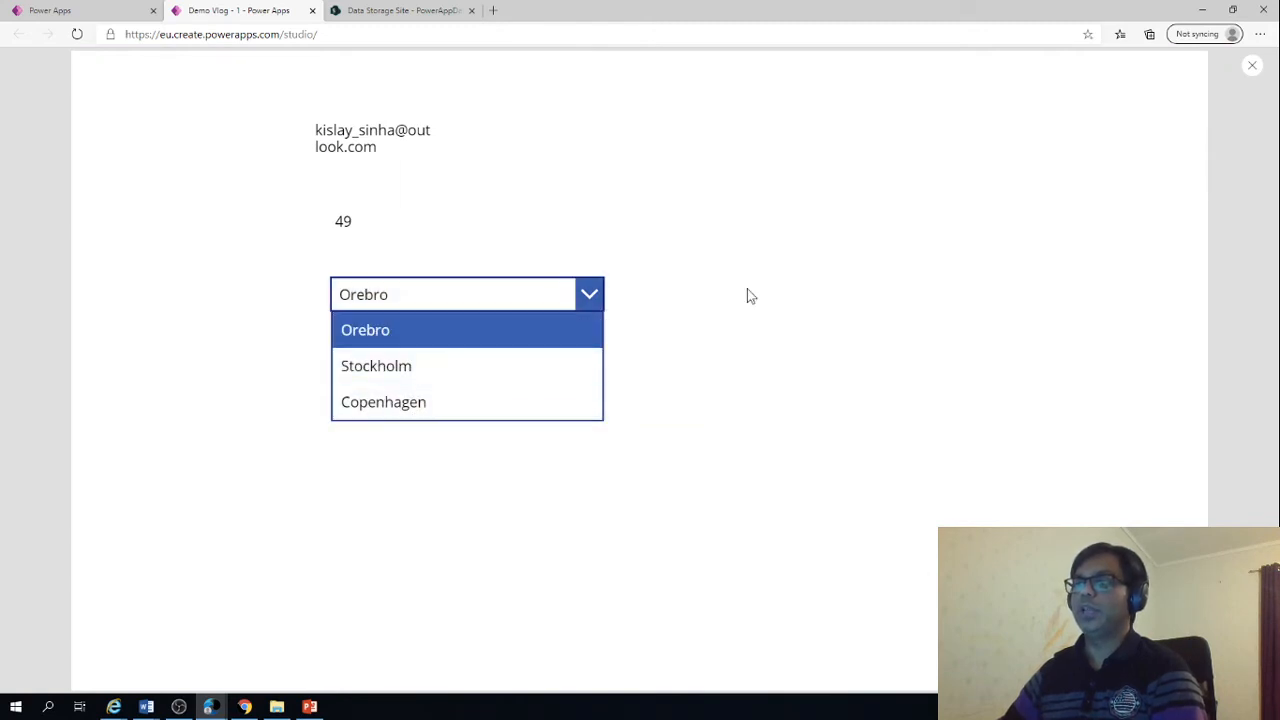
key(Escape)
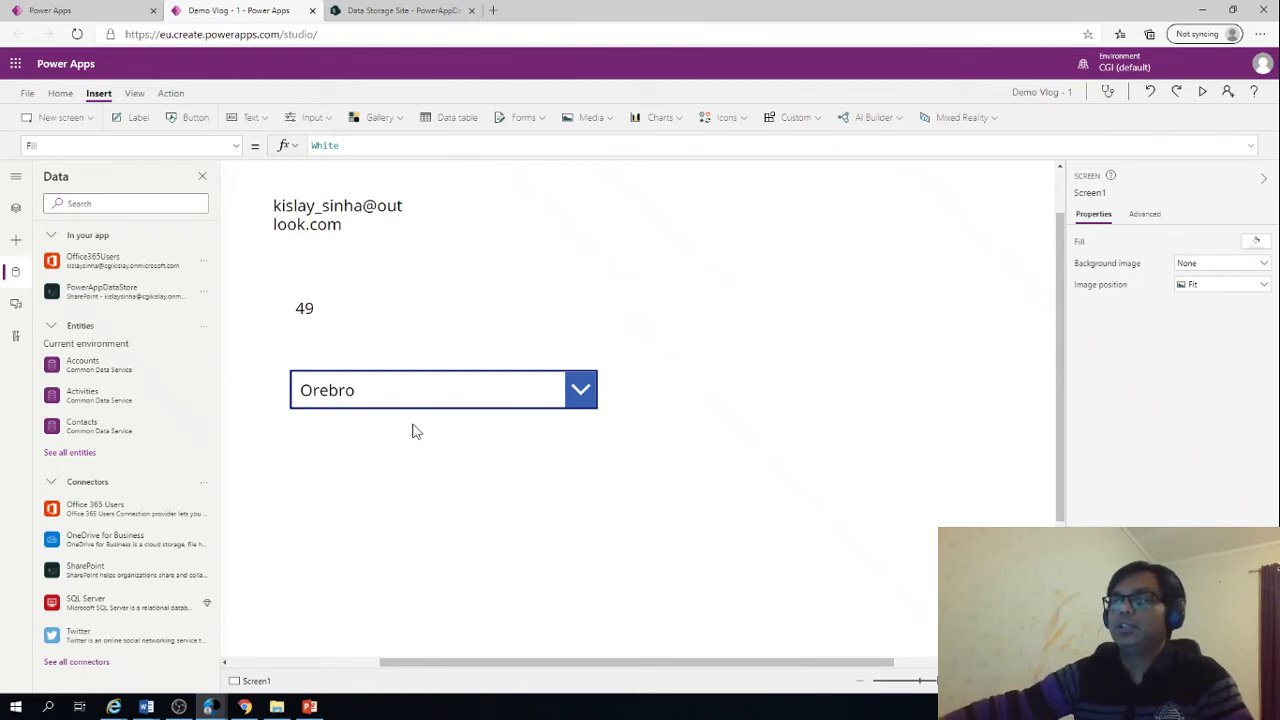
Review the drop down's Items formula, checking the data source and the column passed to Choices
click(413, 394)
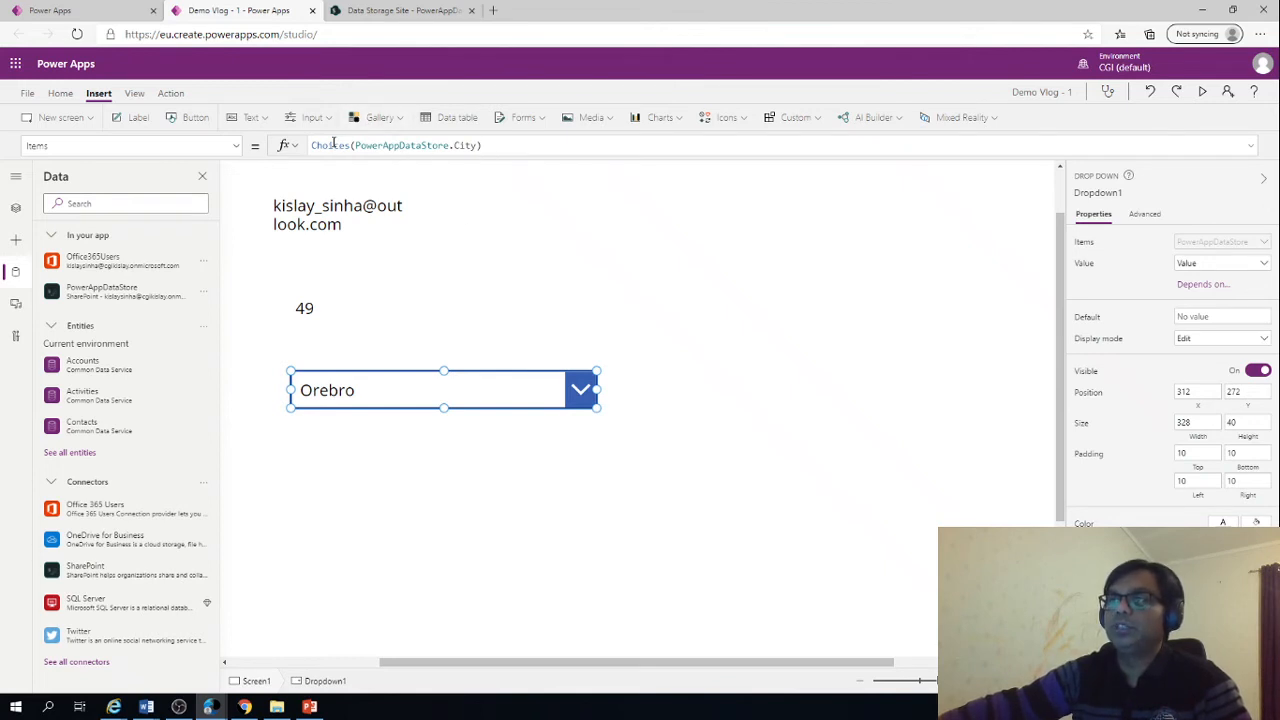
double_click(386, 146)
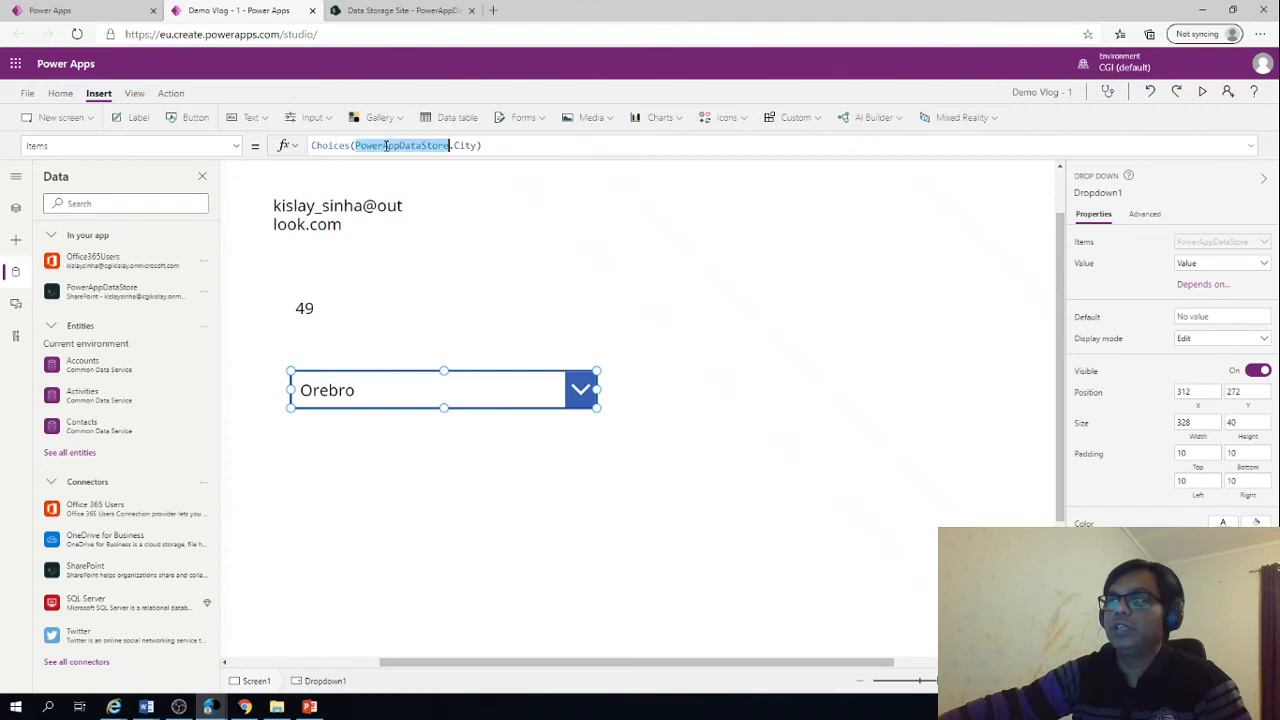
double_click(463, 146)
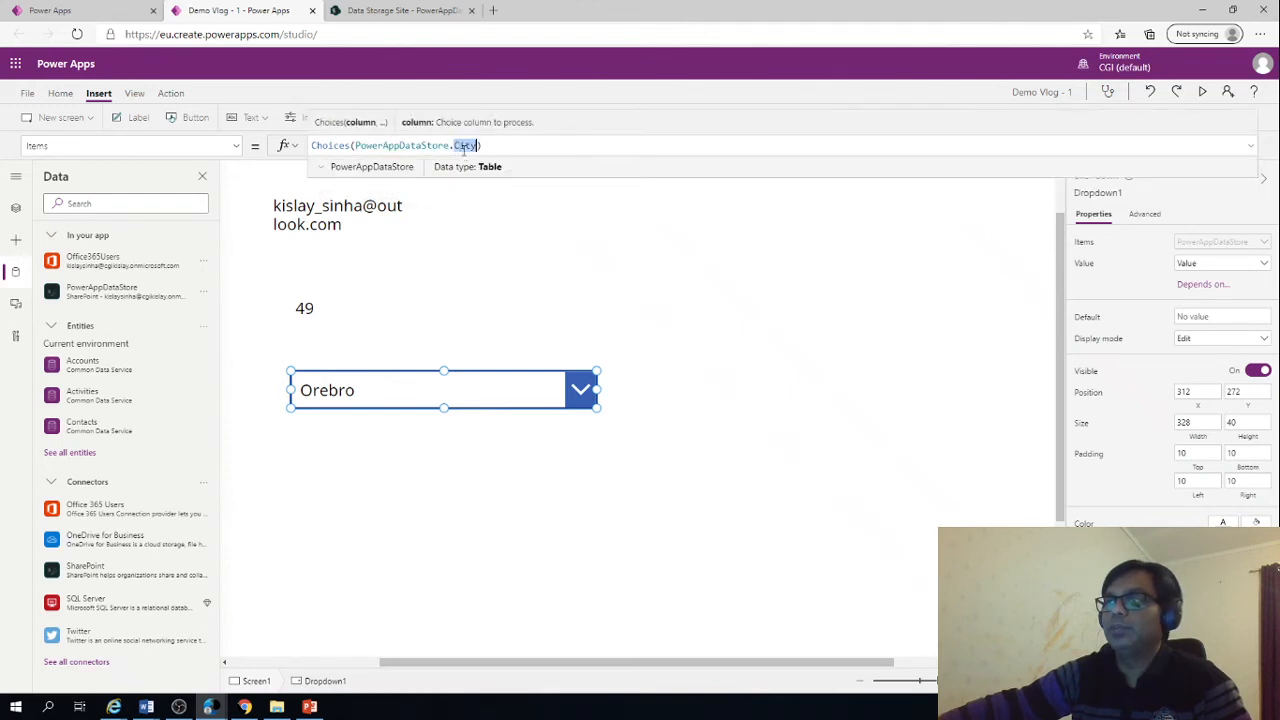
click(538, 243)
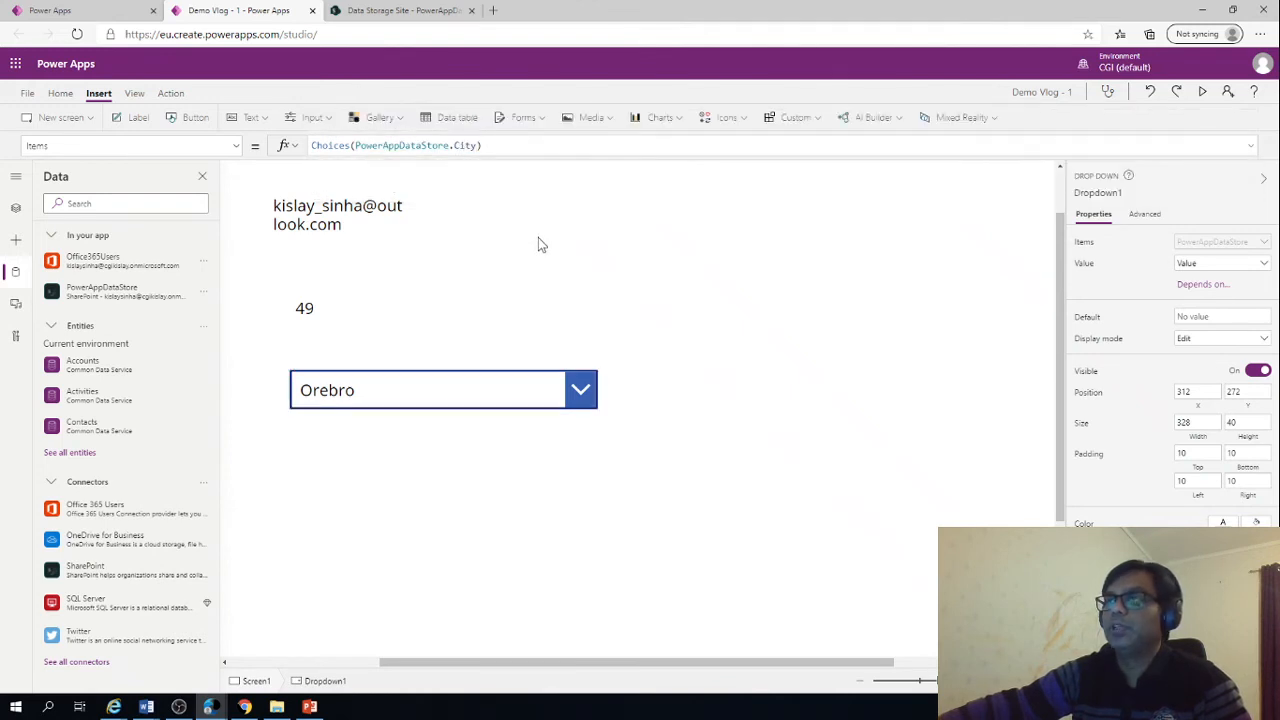
click(396, 382)
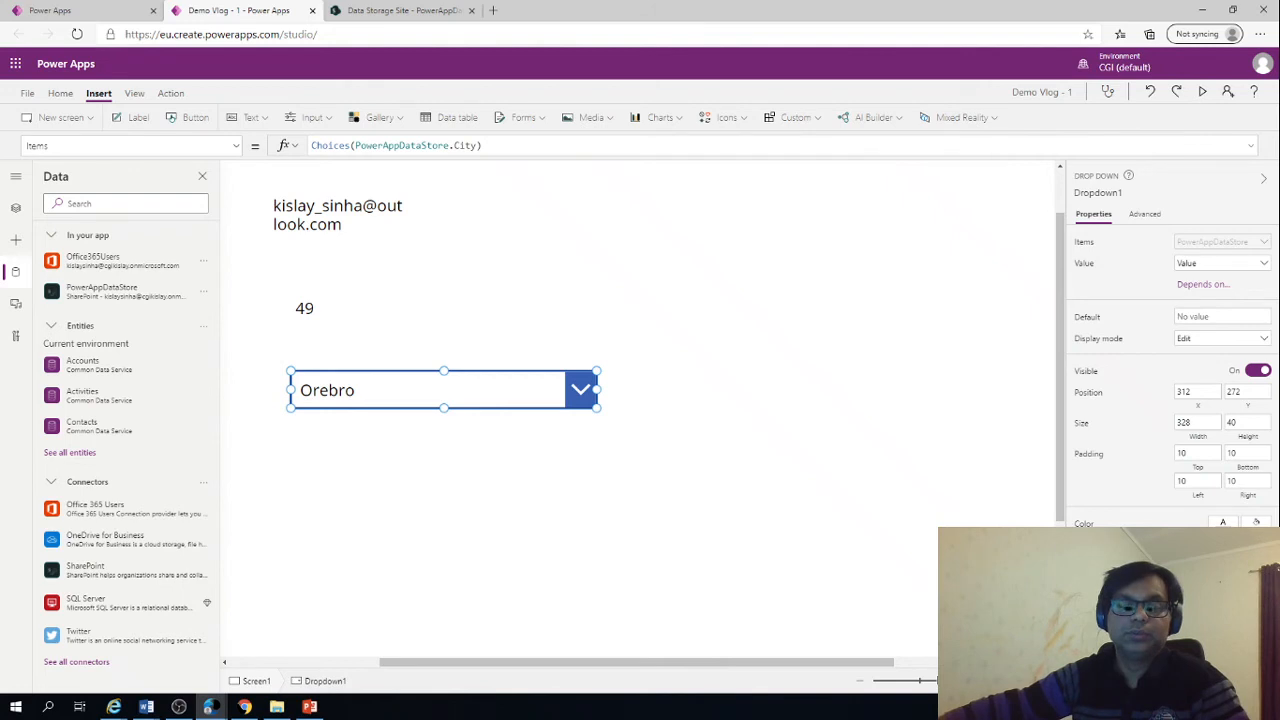
Switch to the PowerPoint slide show to review the list of topics and return to Power Apps Studio
key(alt+Tab)
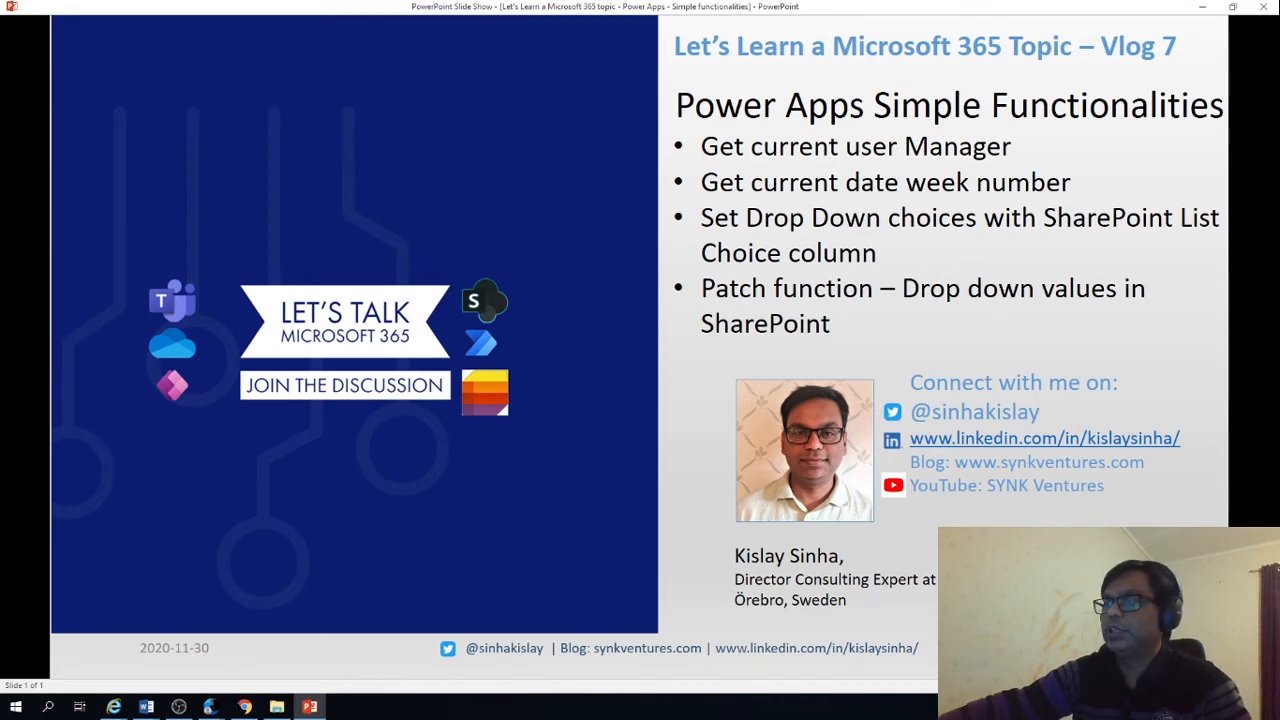
click(1209, 10)
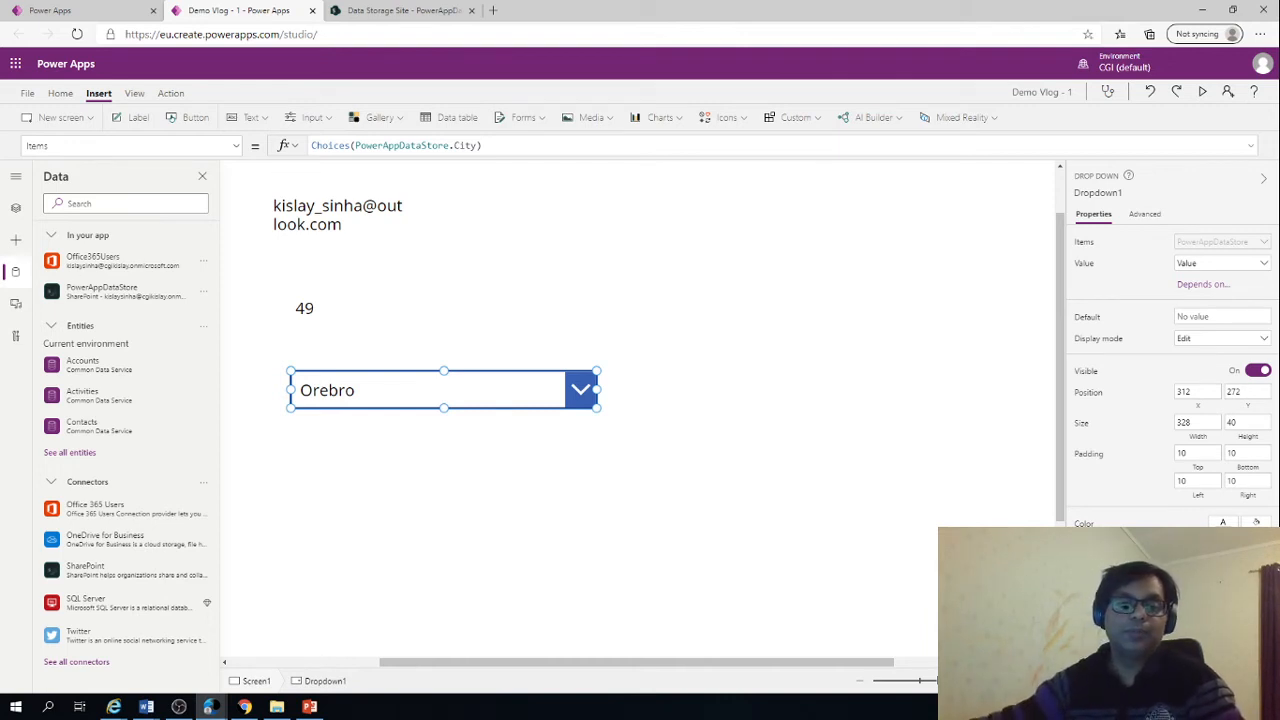
click(310, 706)
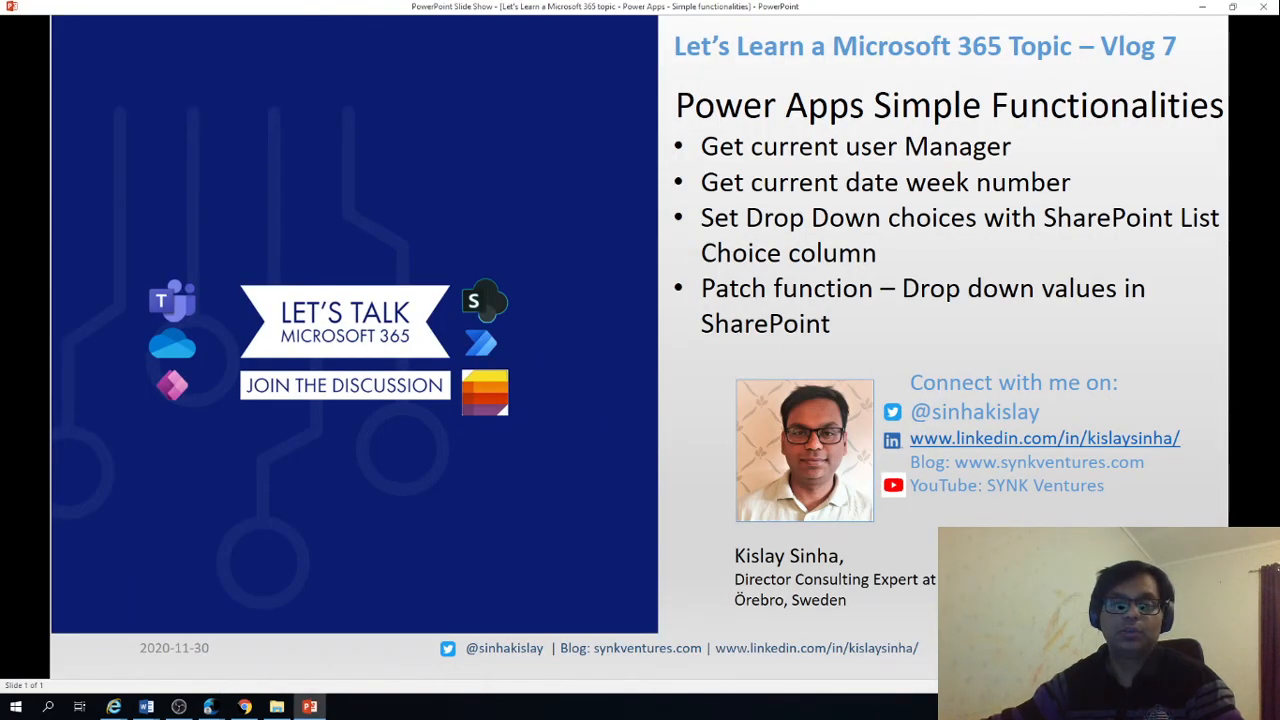
key(alt+Tab)
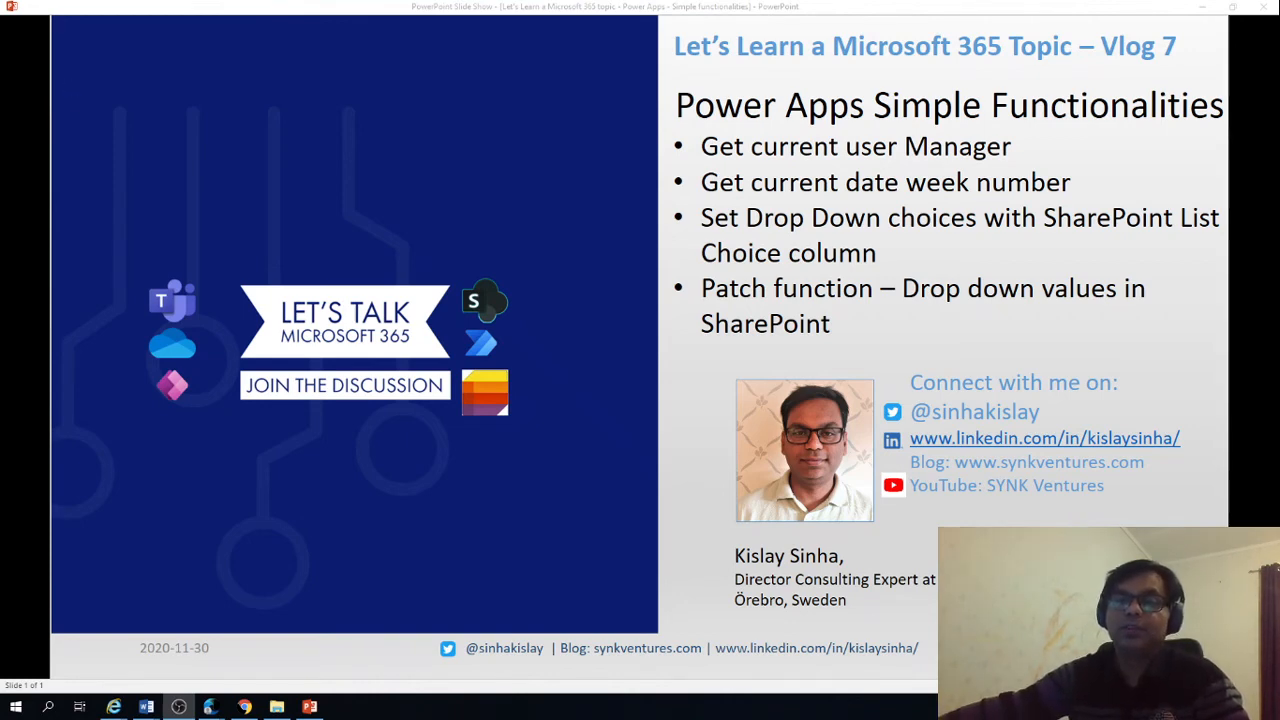
key(alt+Tab)
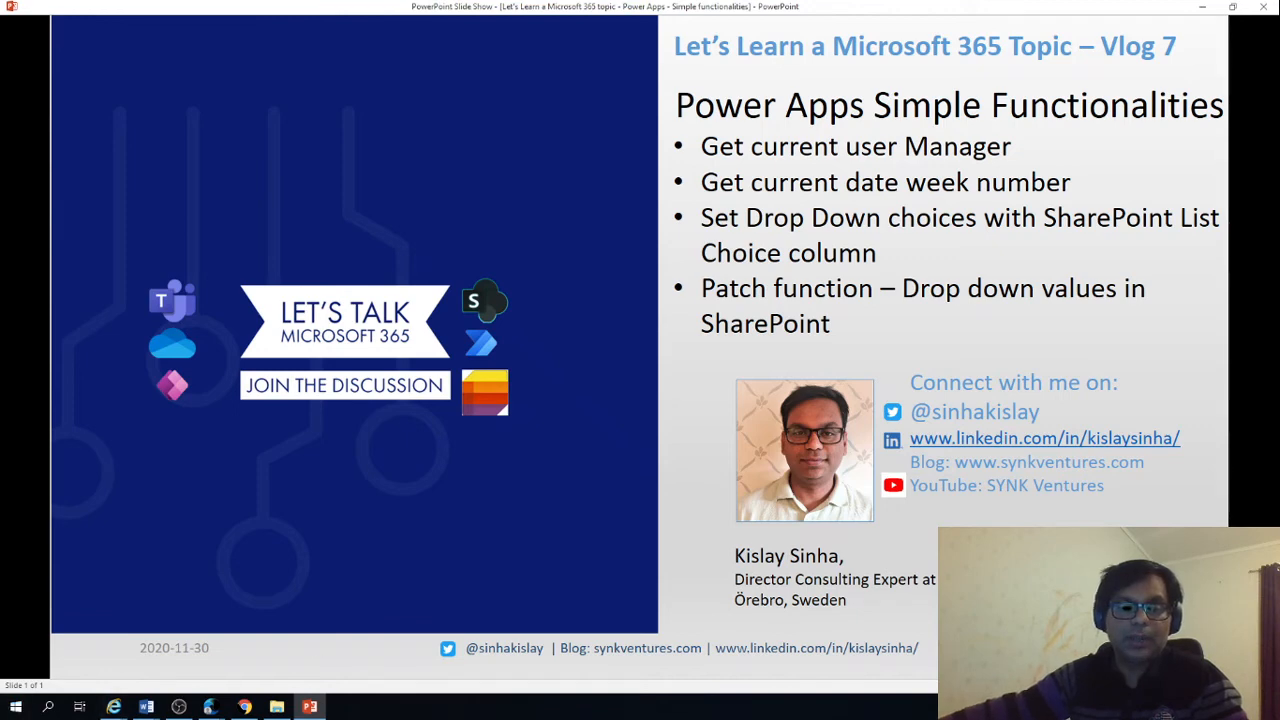
key(alt+Tab)
key(alt+Tab)
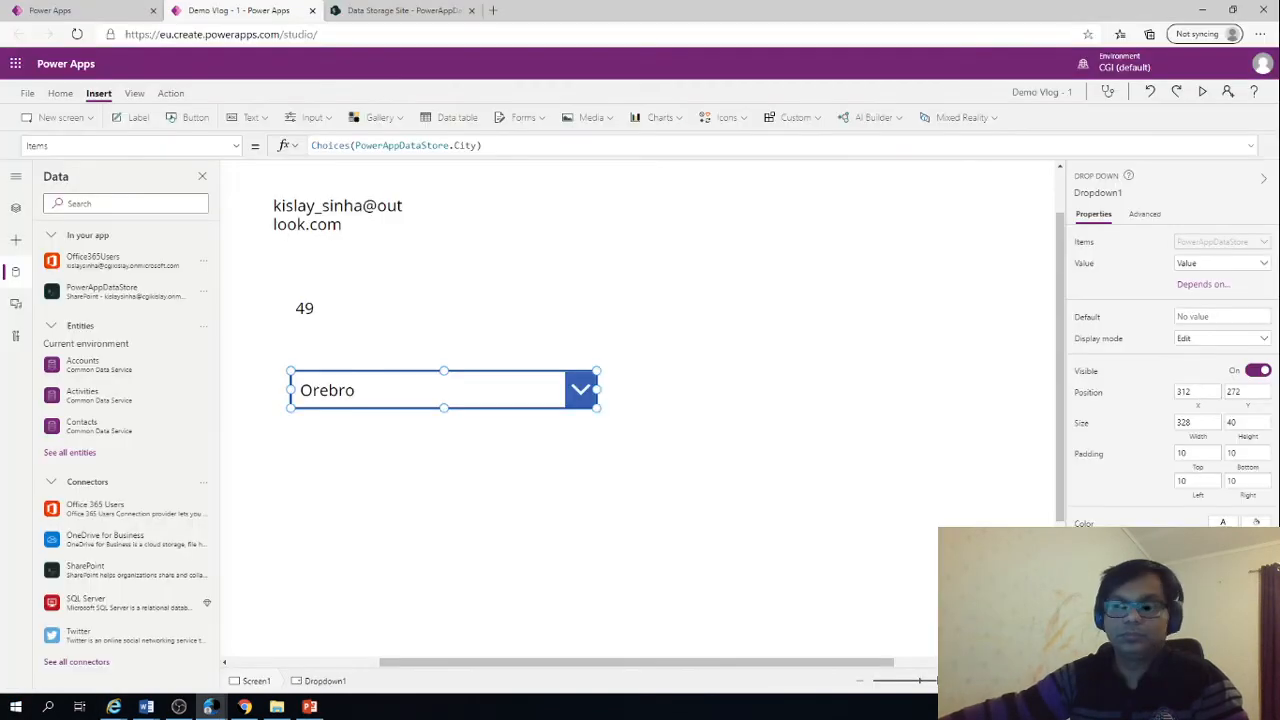
Insert a button below the drop down at about X 288, Y 373 and set its text to Save
click(196, 118)
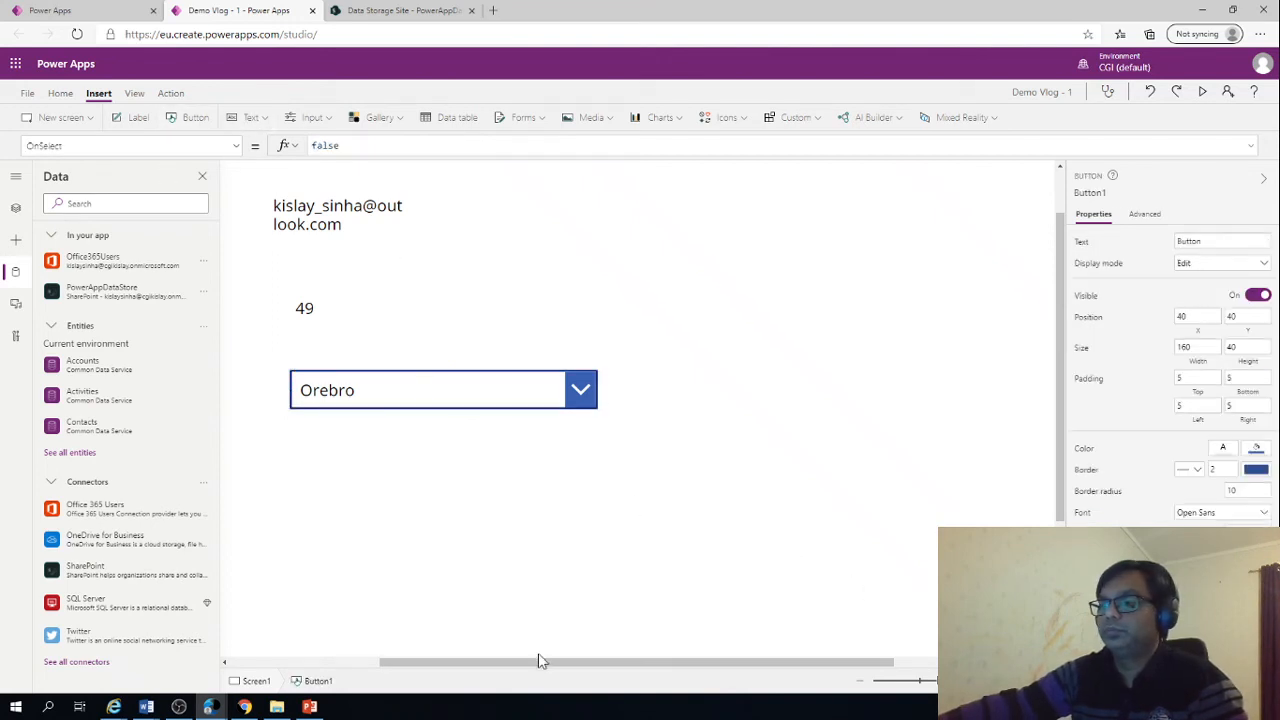
drag(419, 663, 309, 664)
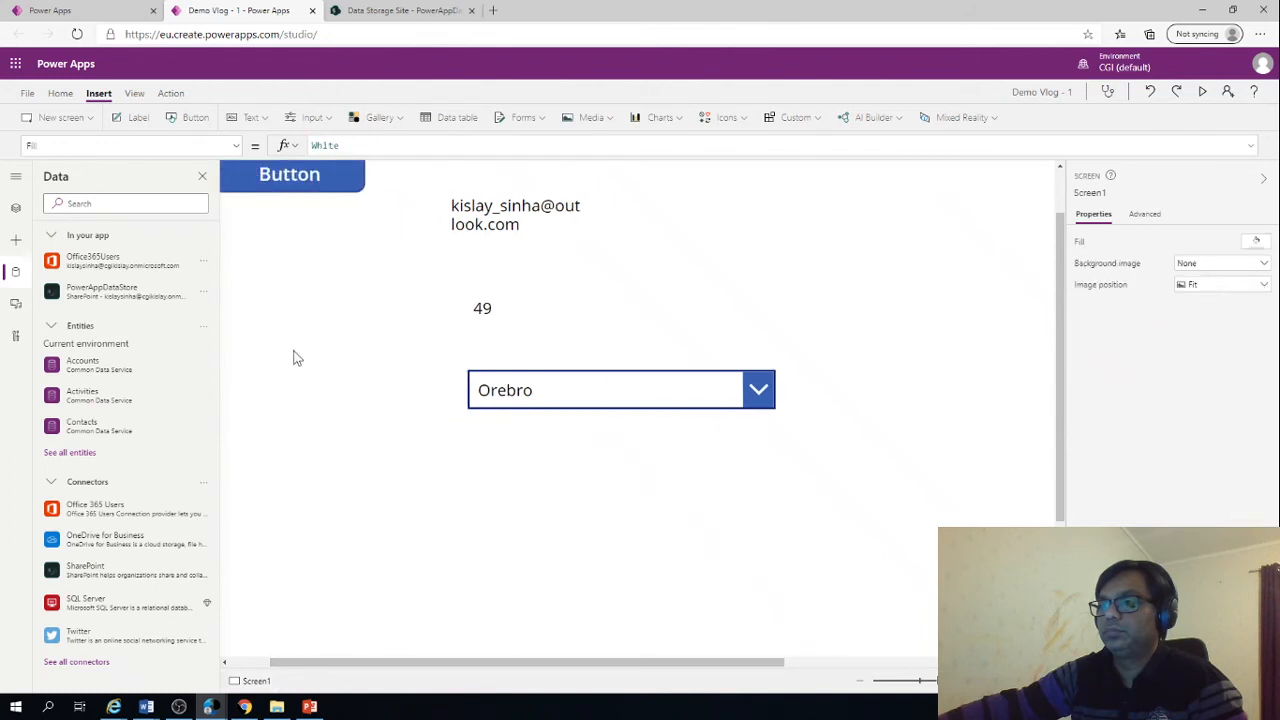
drag(291, 178, 520, 486)
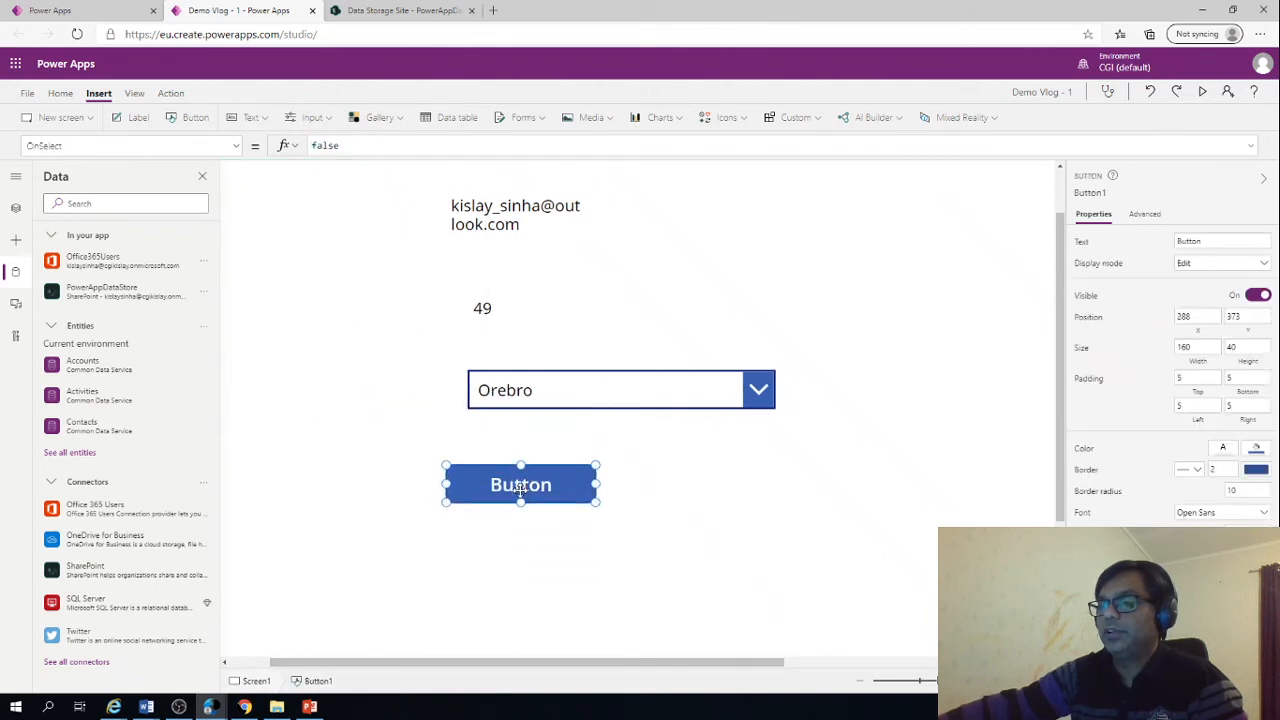
click(1238, 240)
text(Save)
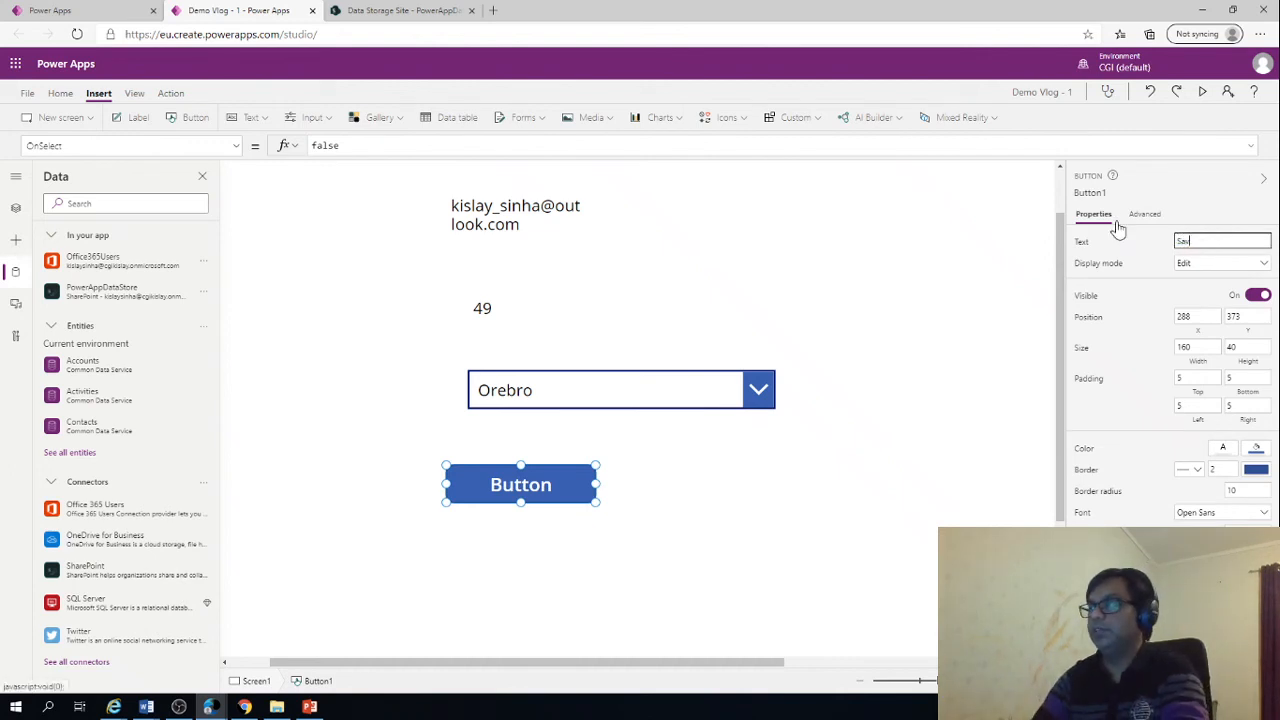
click(1137, 310)
Clear the default OnSelect formula of the Save button and keep the button selected
click(1144, 214)
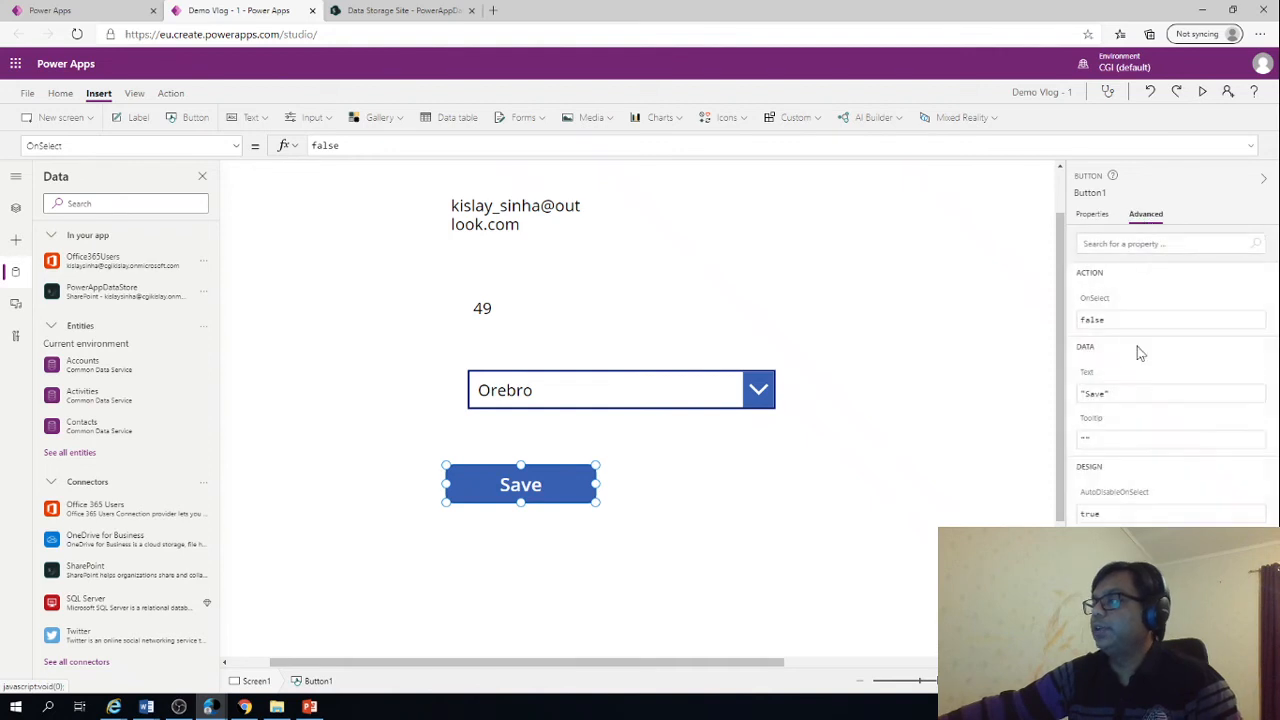
click(1113, 319)
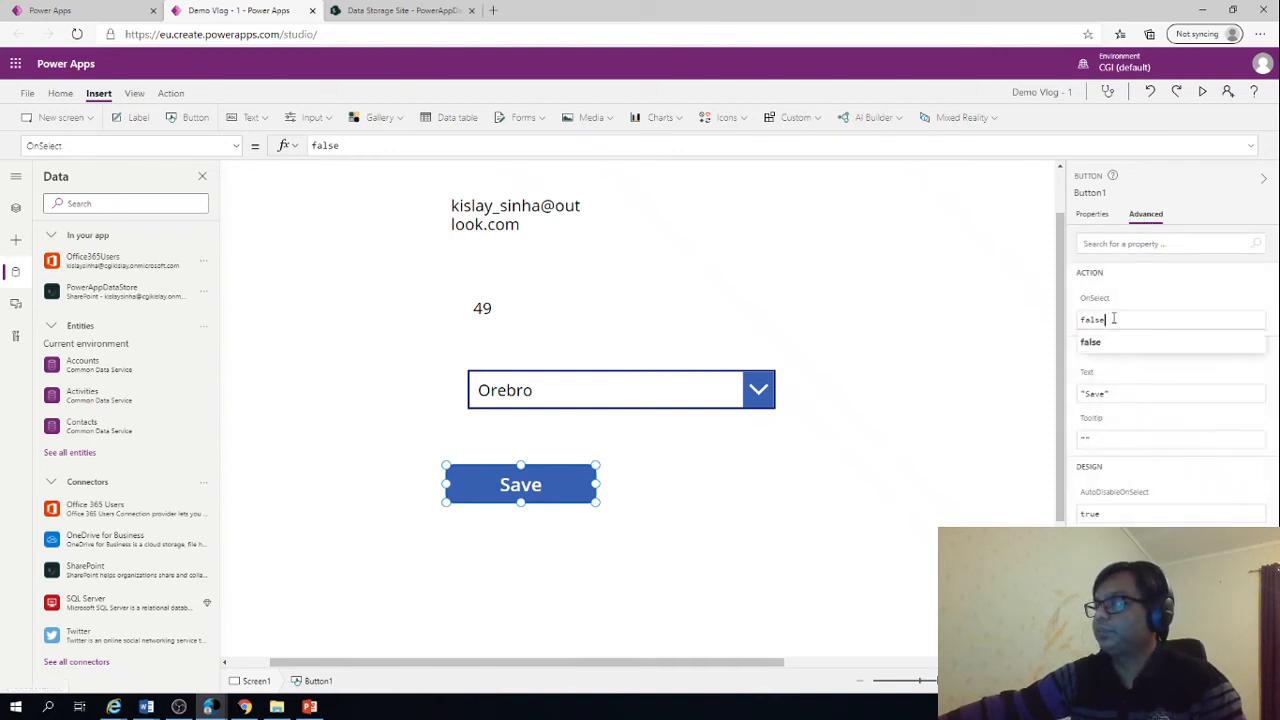
double_click(1113, 319)
key(BackSpace)
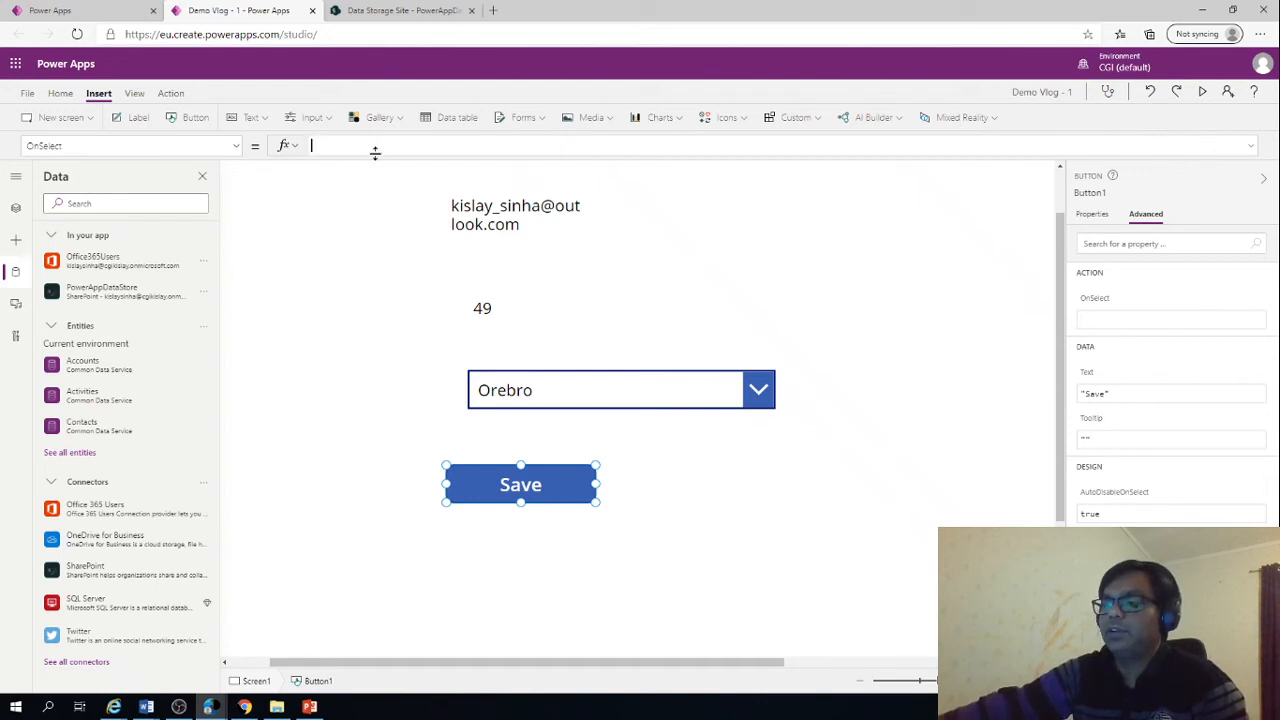
click(758, 400)
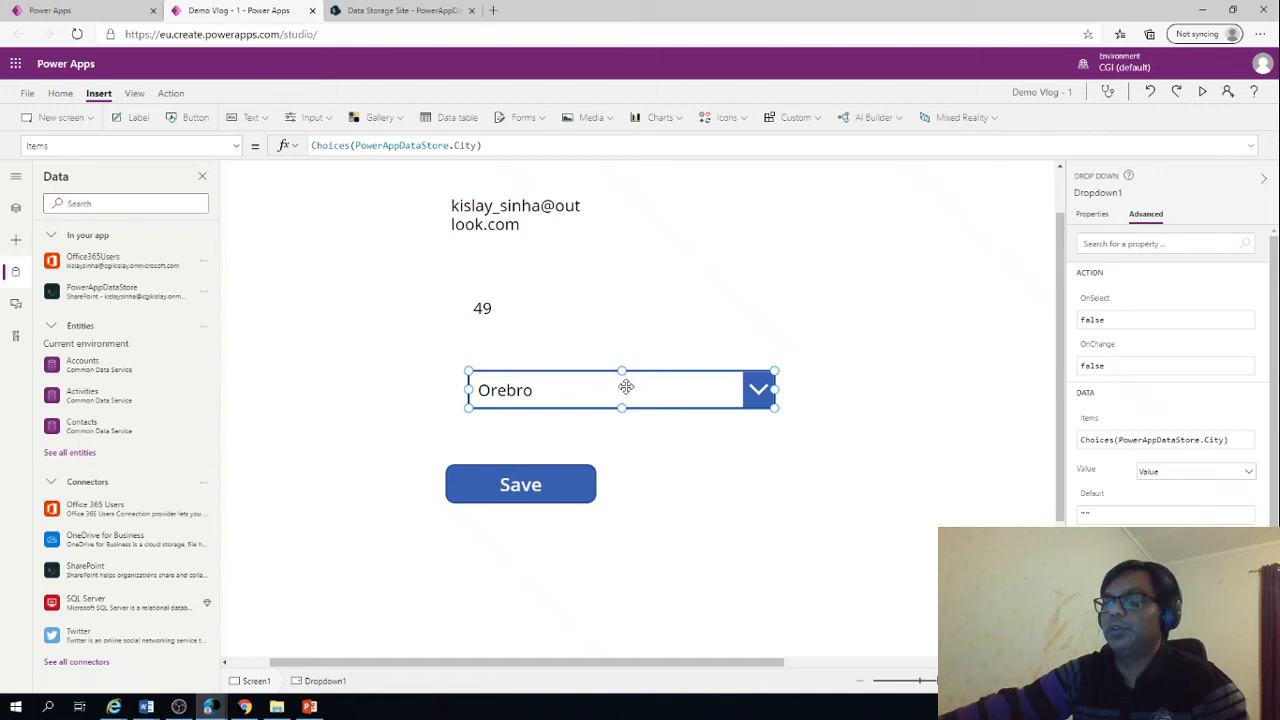
click(545, 483)
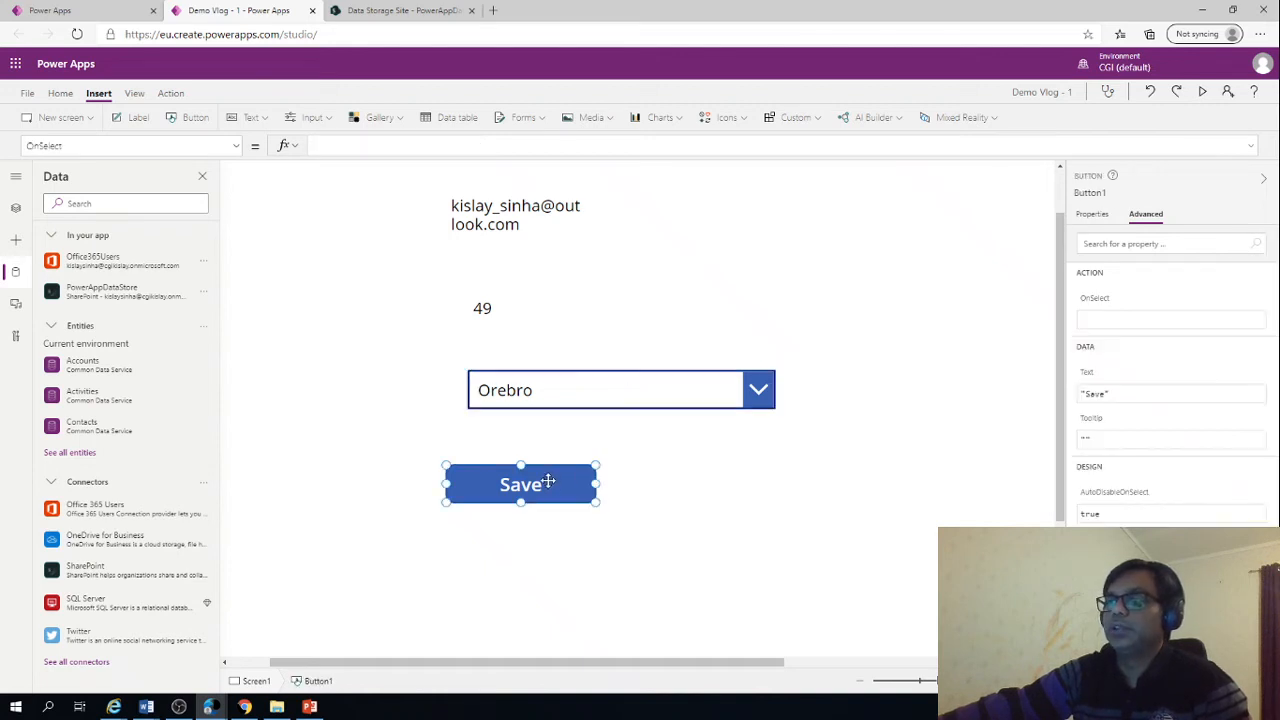
Start the Save button's OnSelect formula with the Patch function and PowerAppDataStore as its data source
click(401, 143)
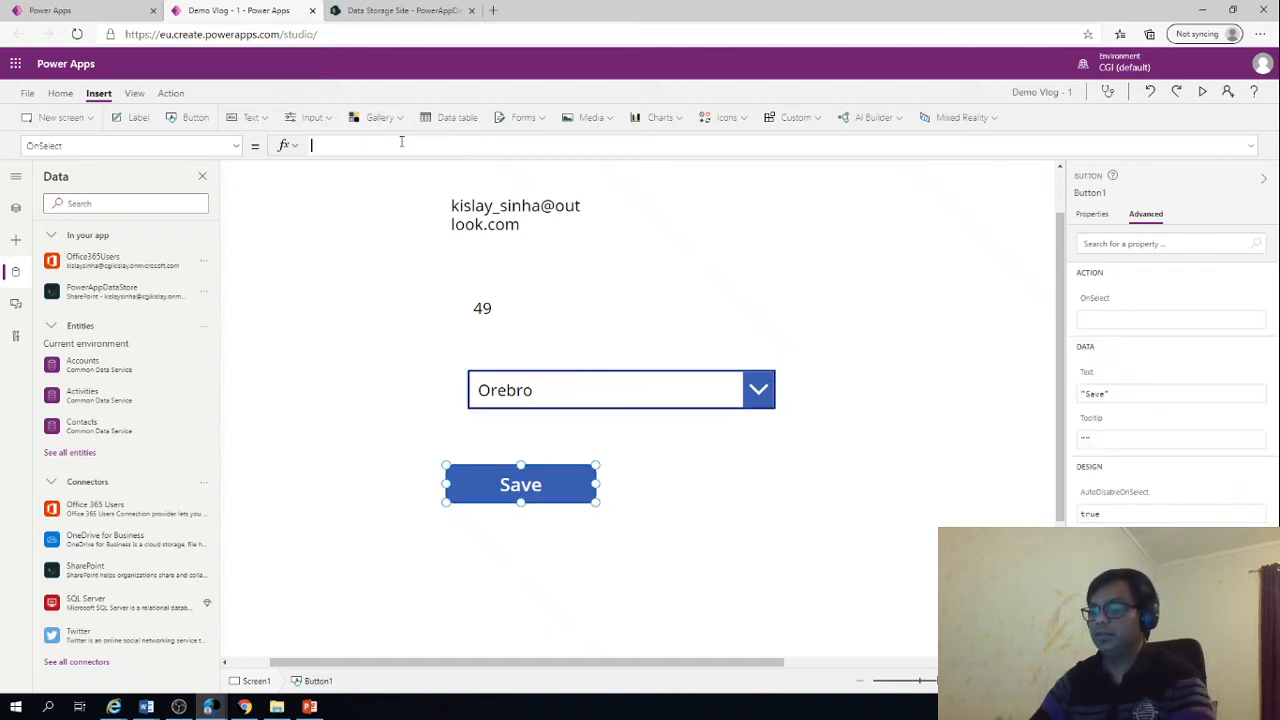
text(Pacth)
key(BackSpace)
key(BackSpace)
key(BackSpace)
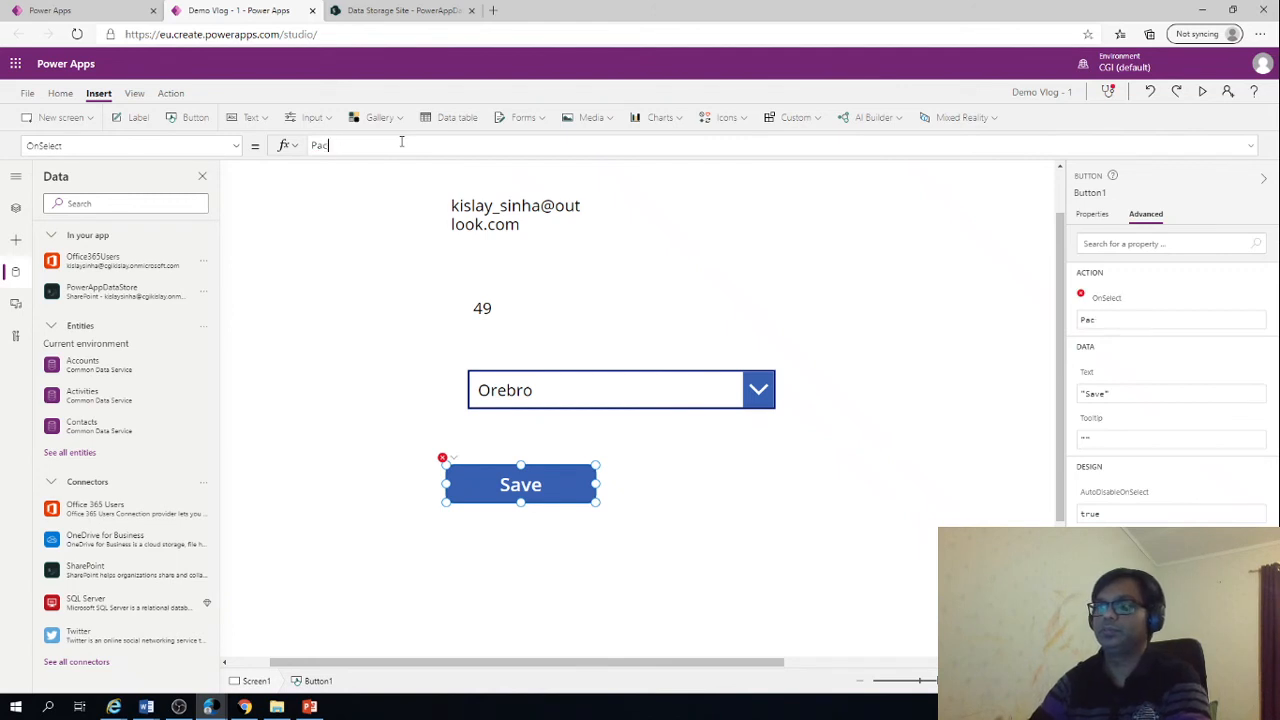
text(tch)
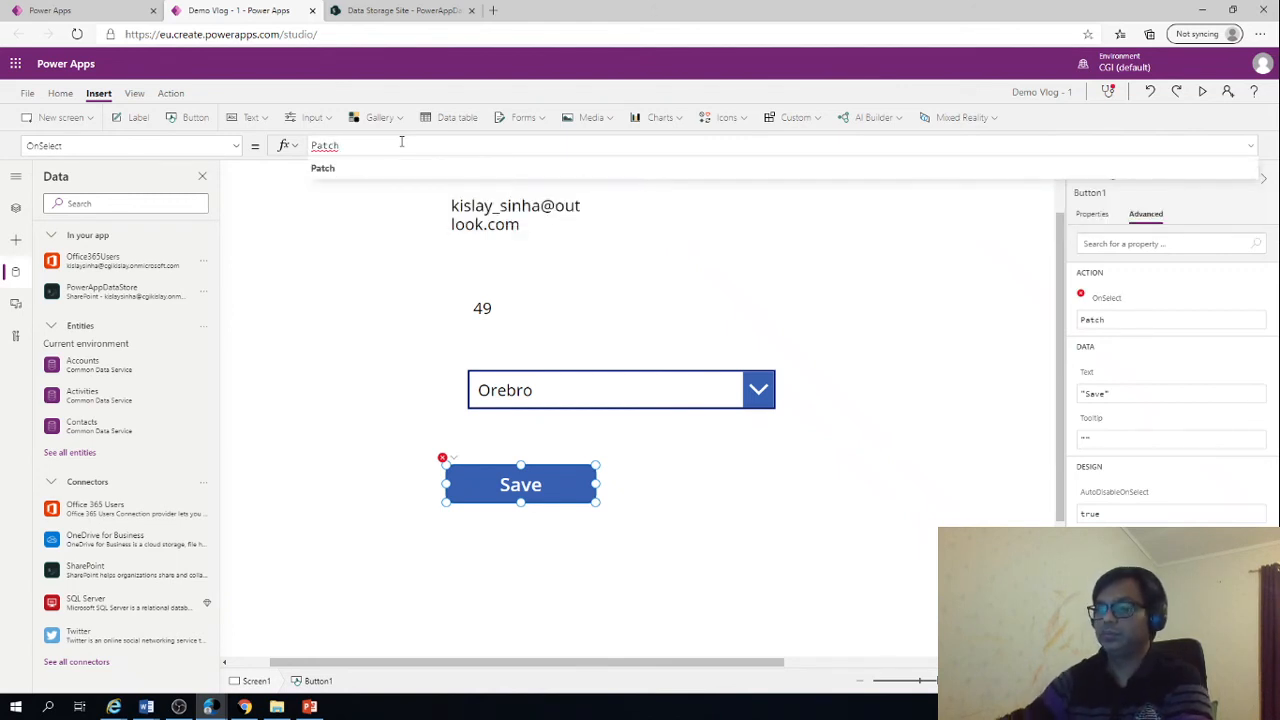
text(()
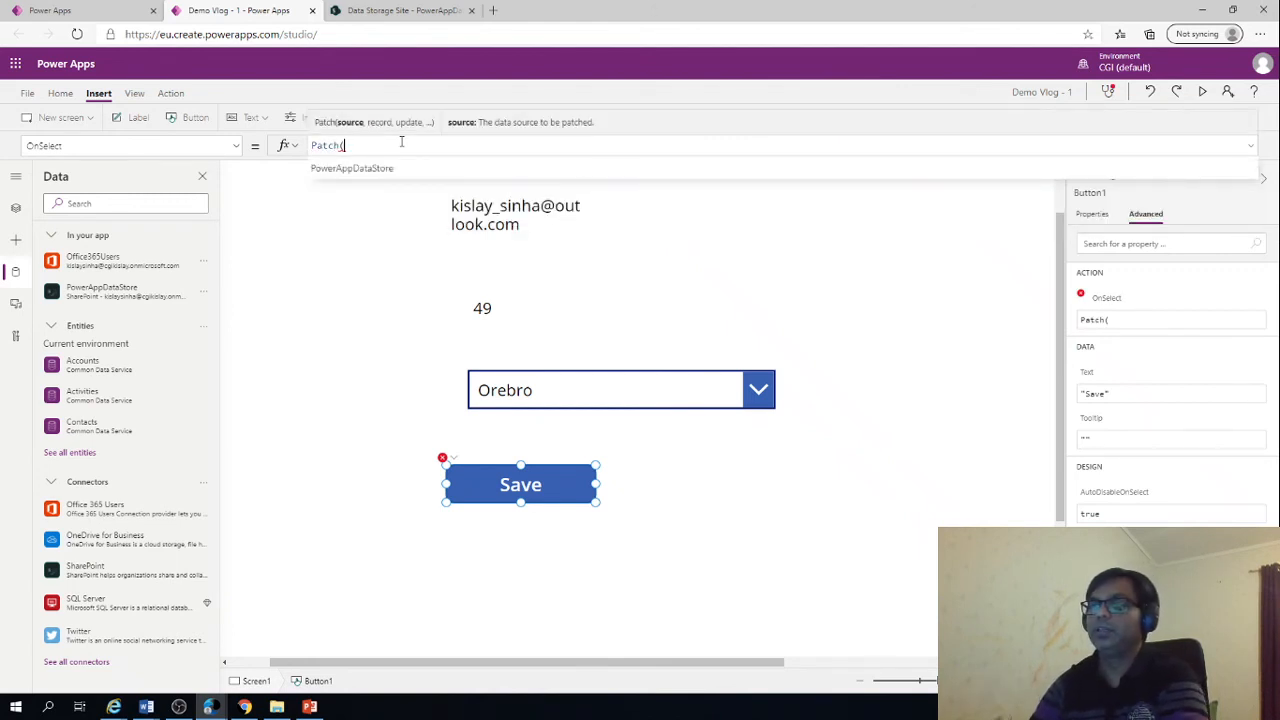
click(360, 172)
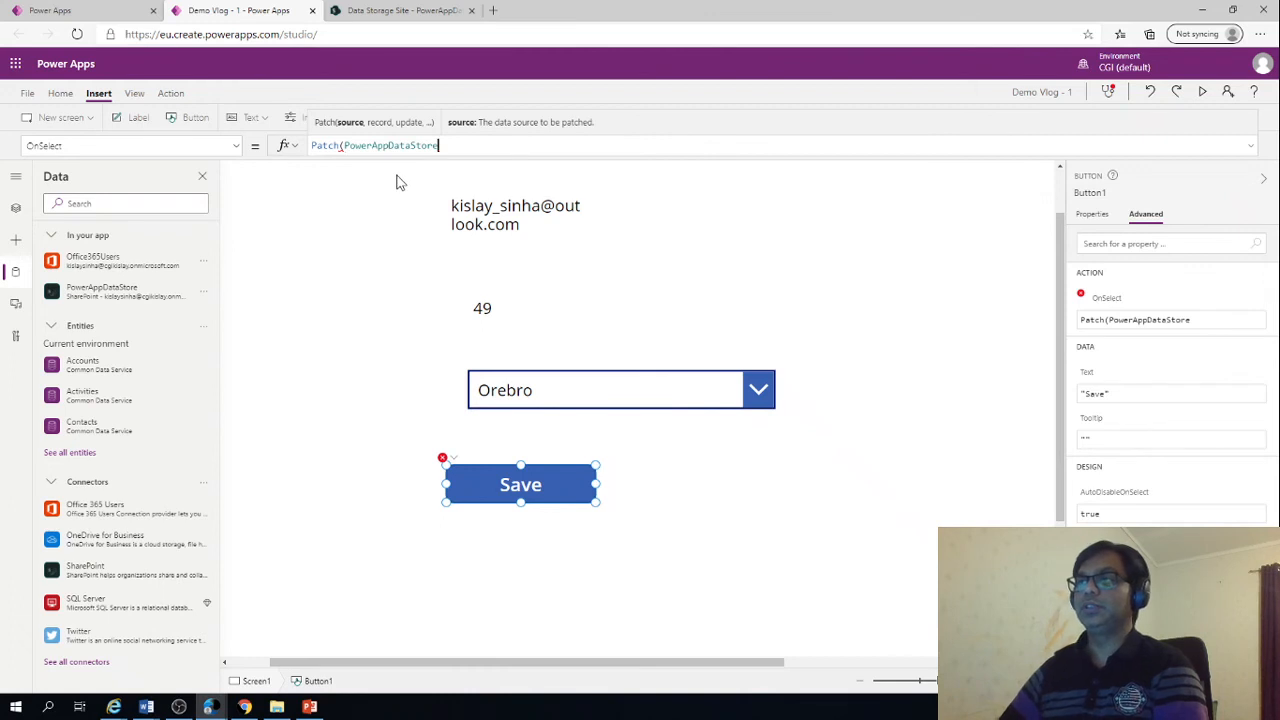
text(,)
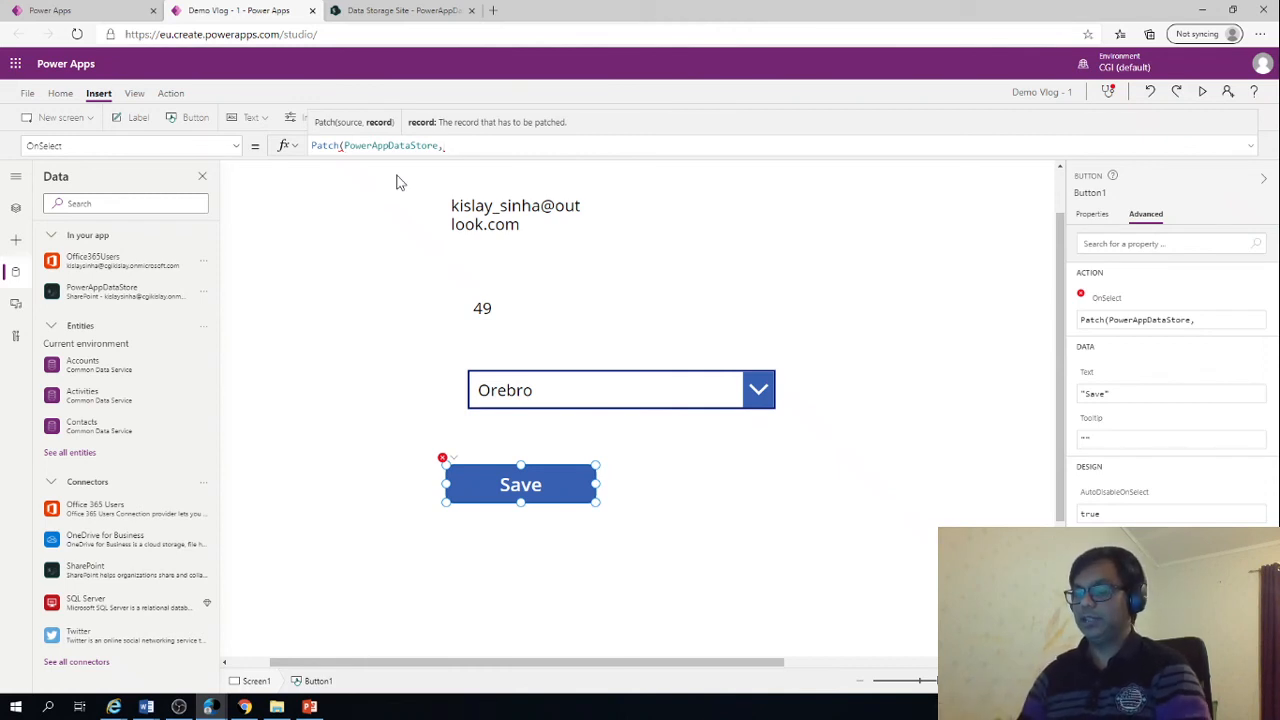
Complete the Patch formula with Defaults(PowerAppDataStore) as the record and an empty {} update record
text(Defa)
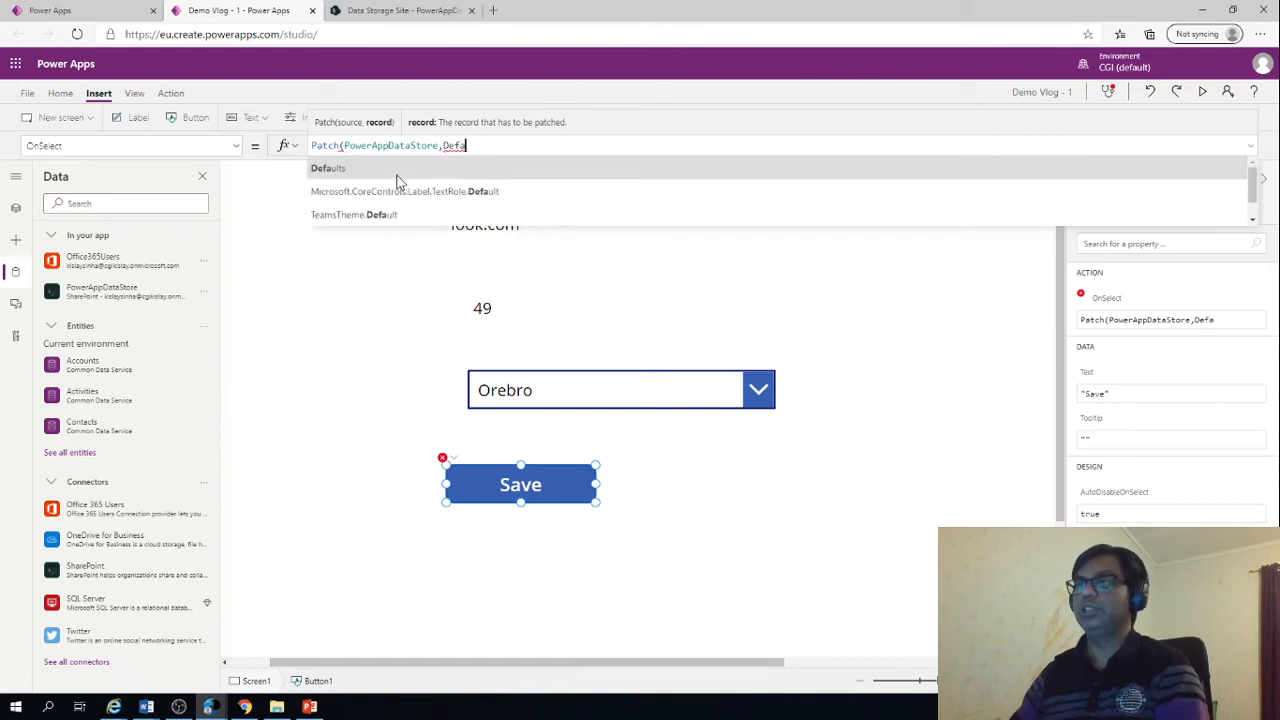
click(397, 177)
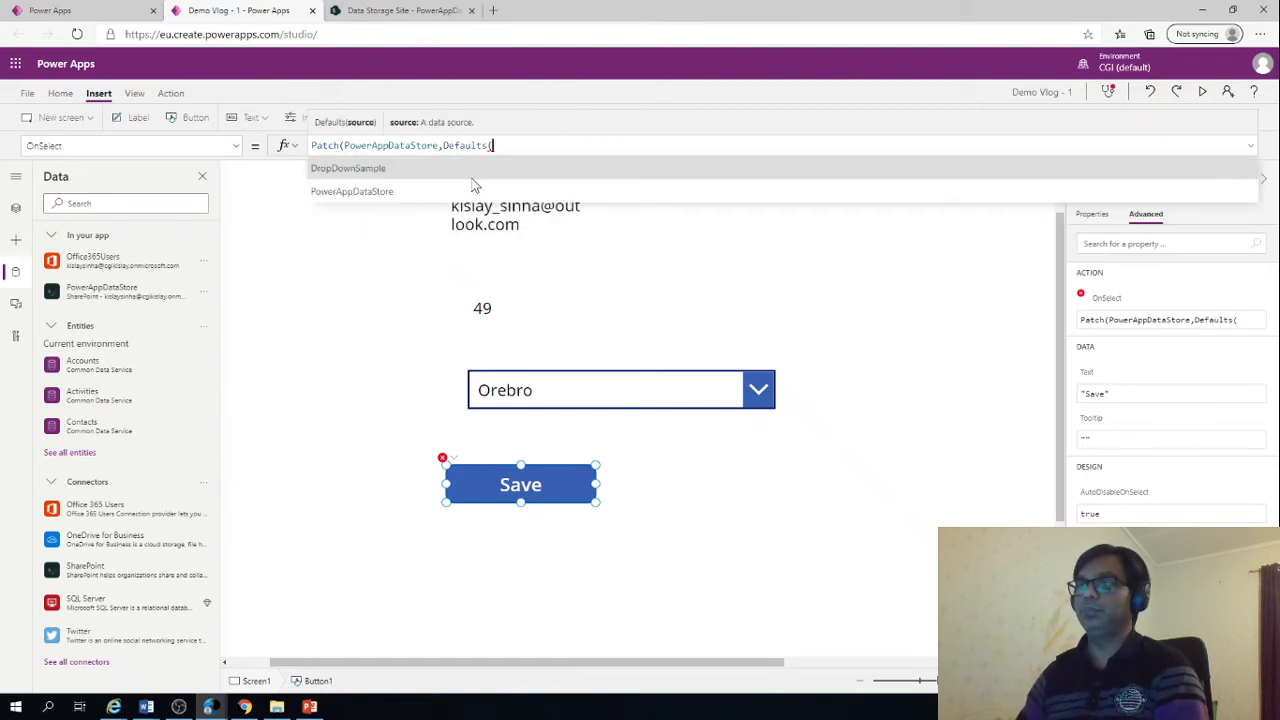
text(Power)
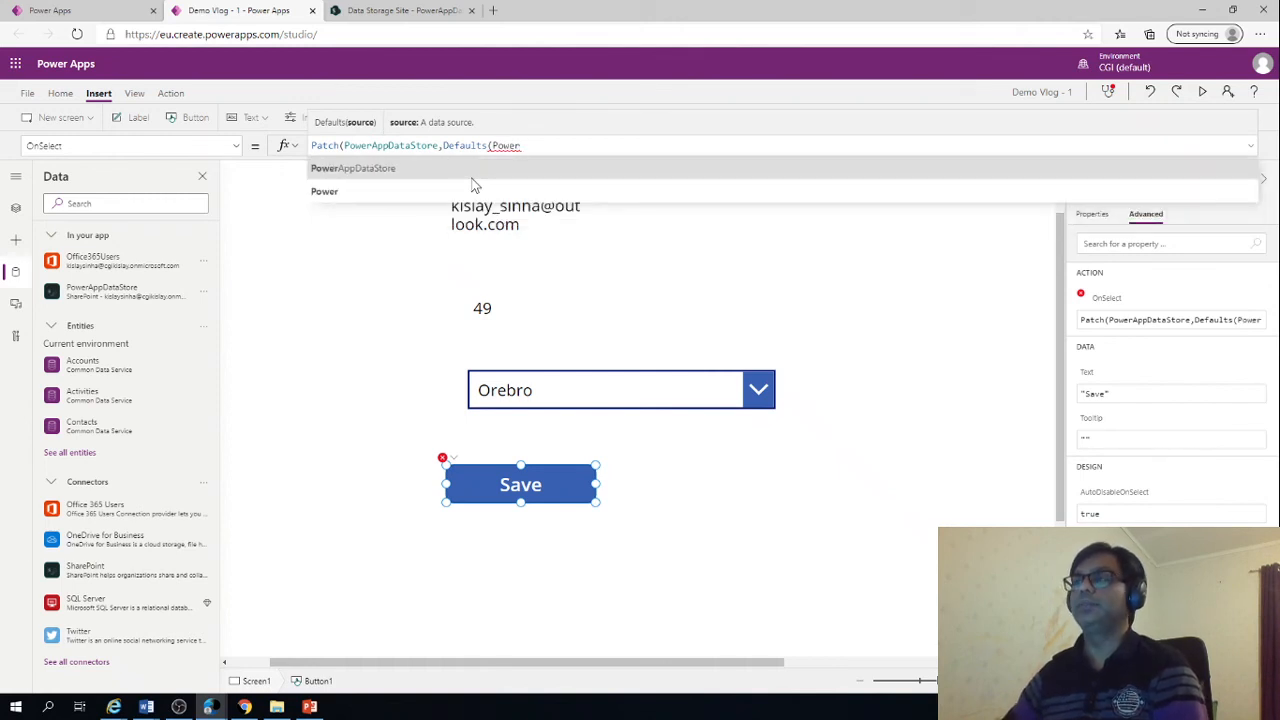
key(Tab)
text())
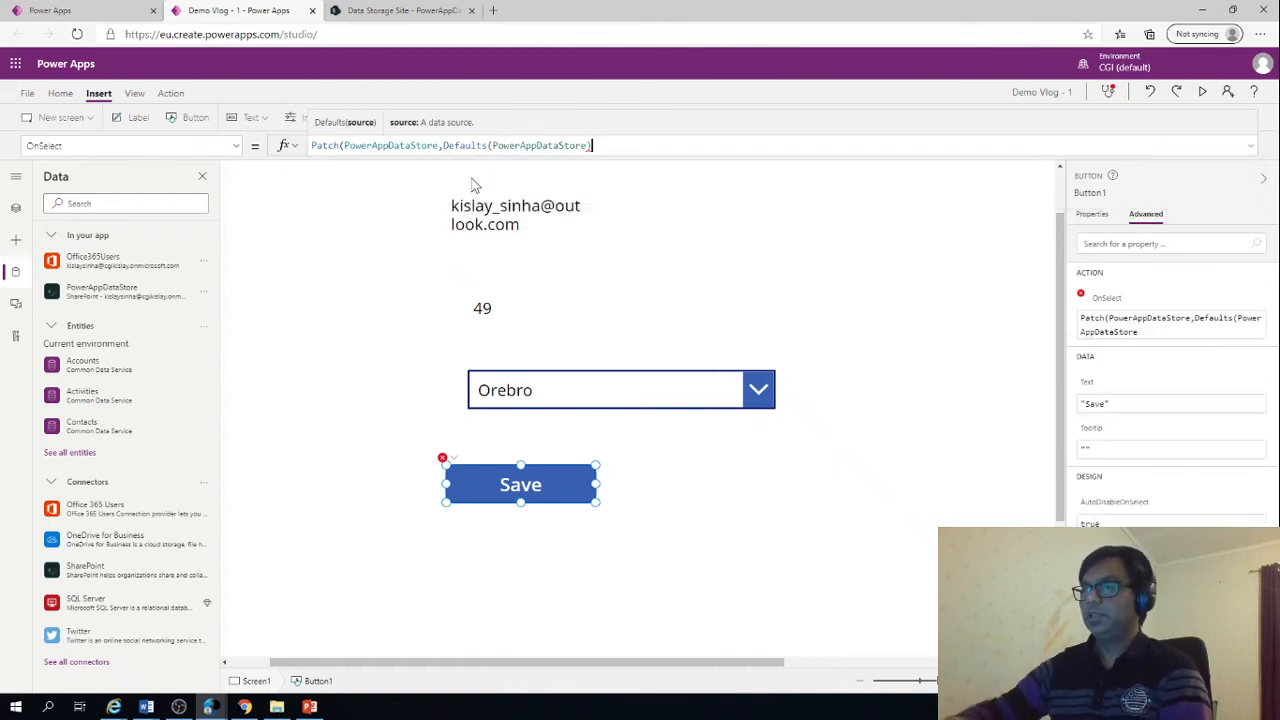
text(,)
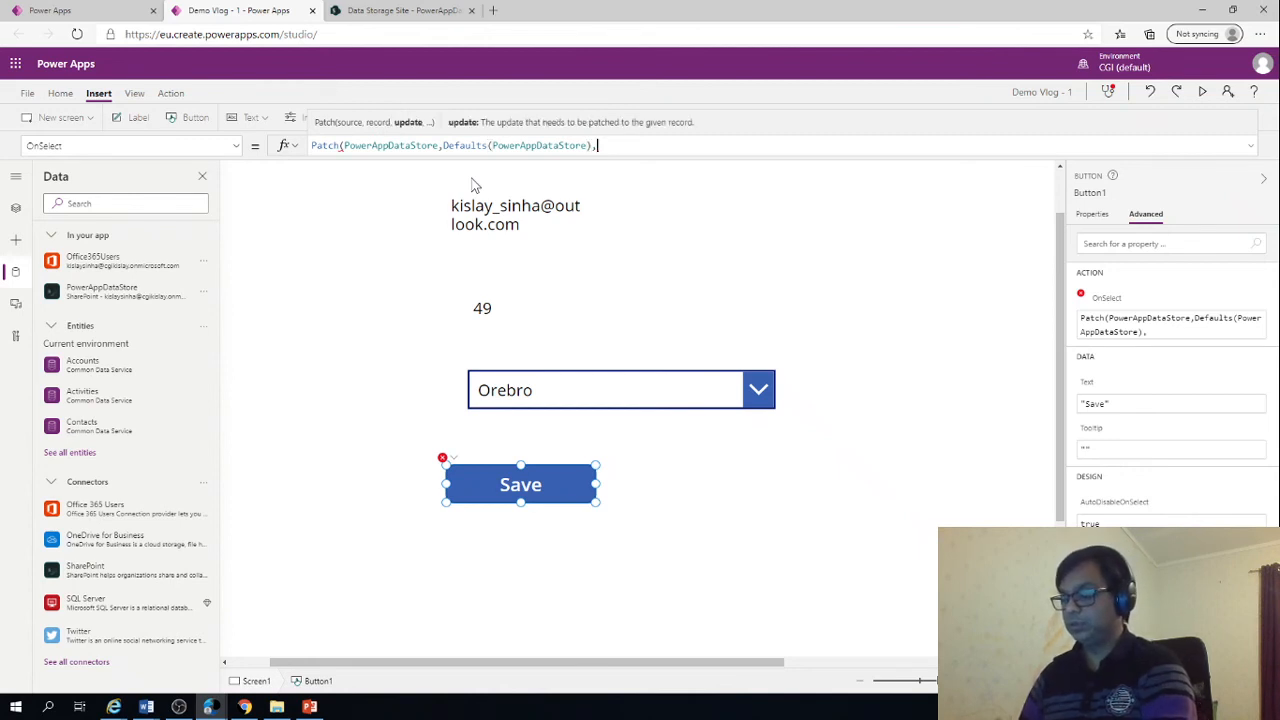
text({})
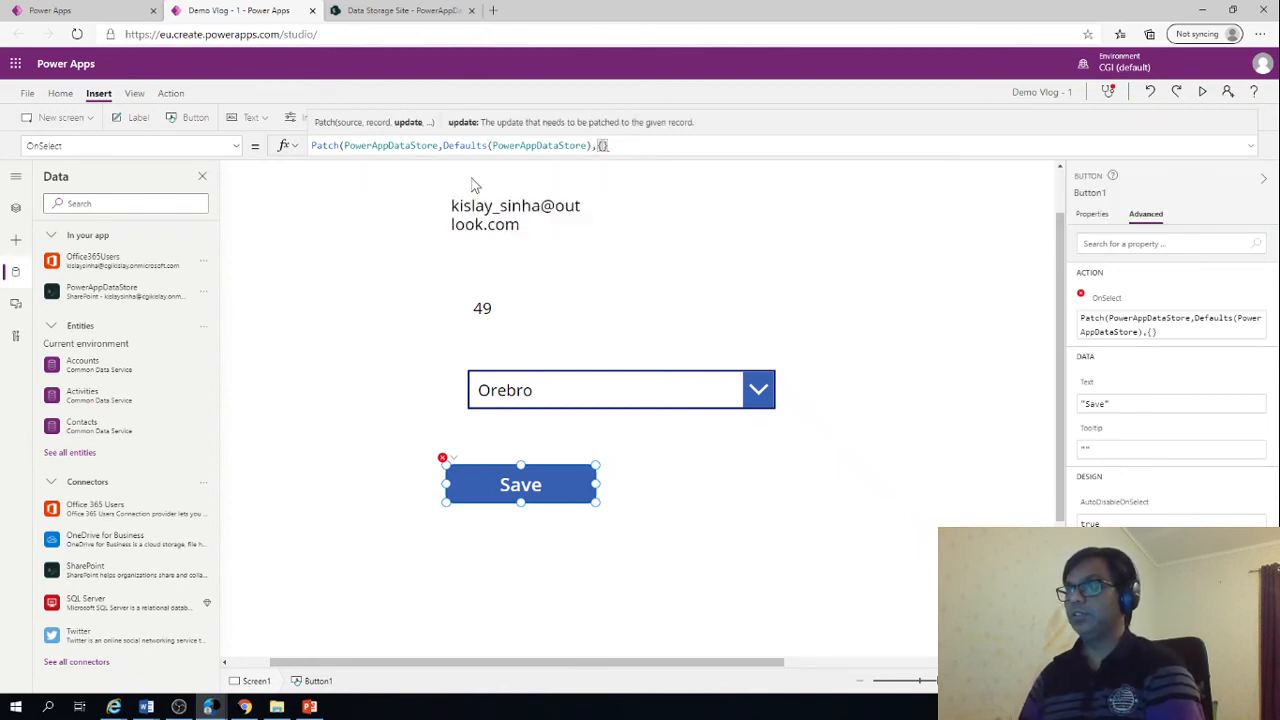
text())
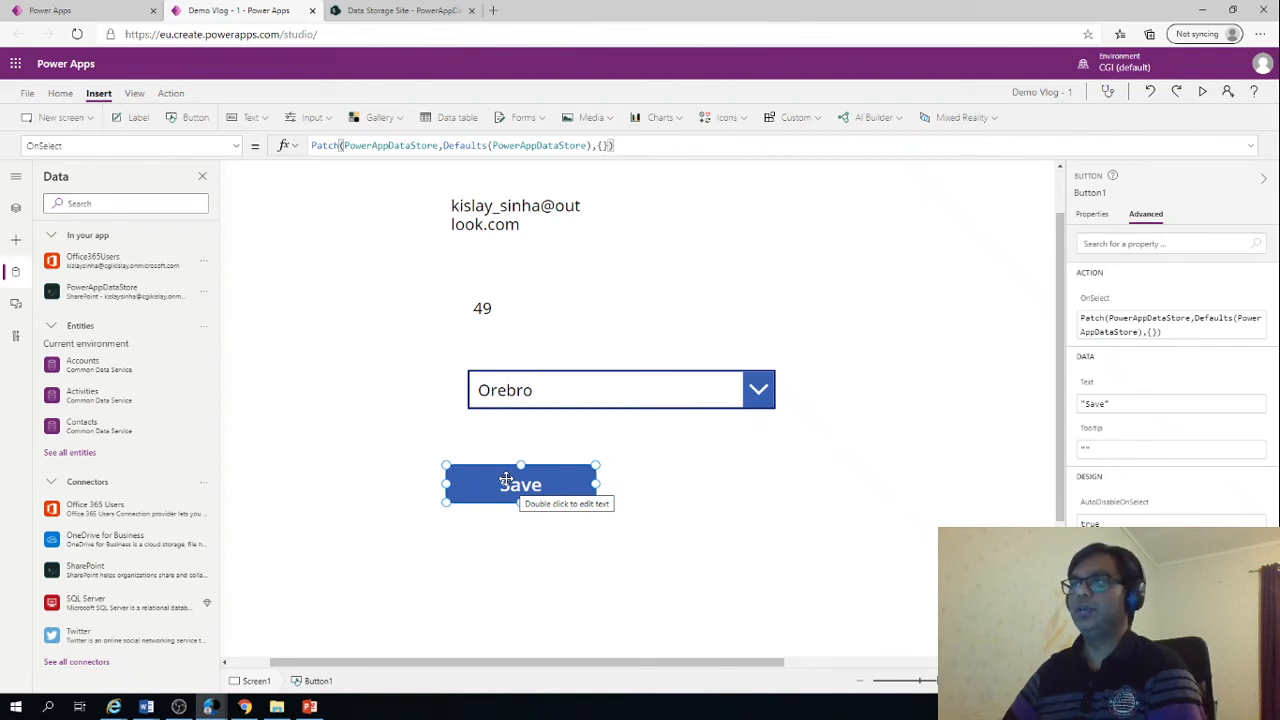
Fill the Patch update record of the Save button with Title: "click here"
key(Left)
key(Left)
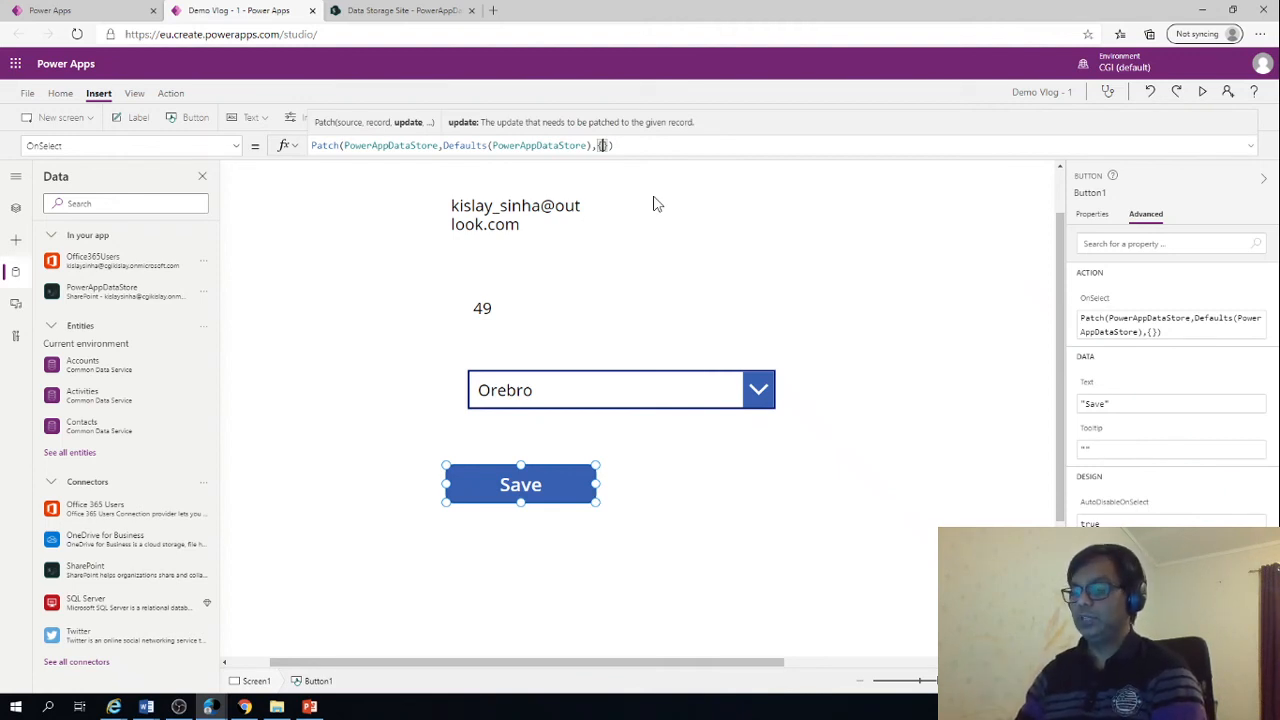
text(Titl)
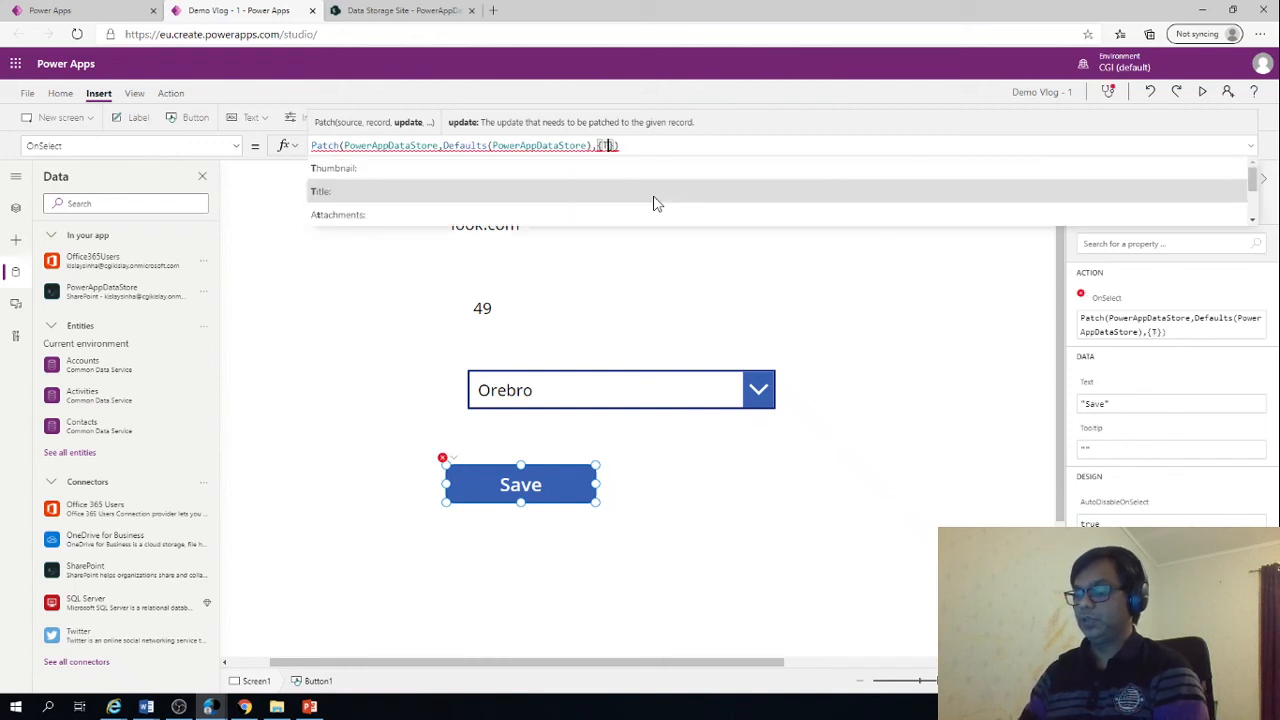
text(e)
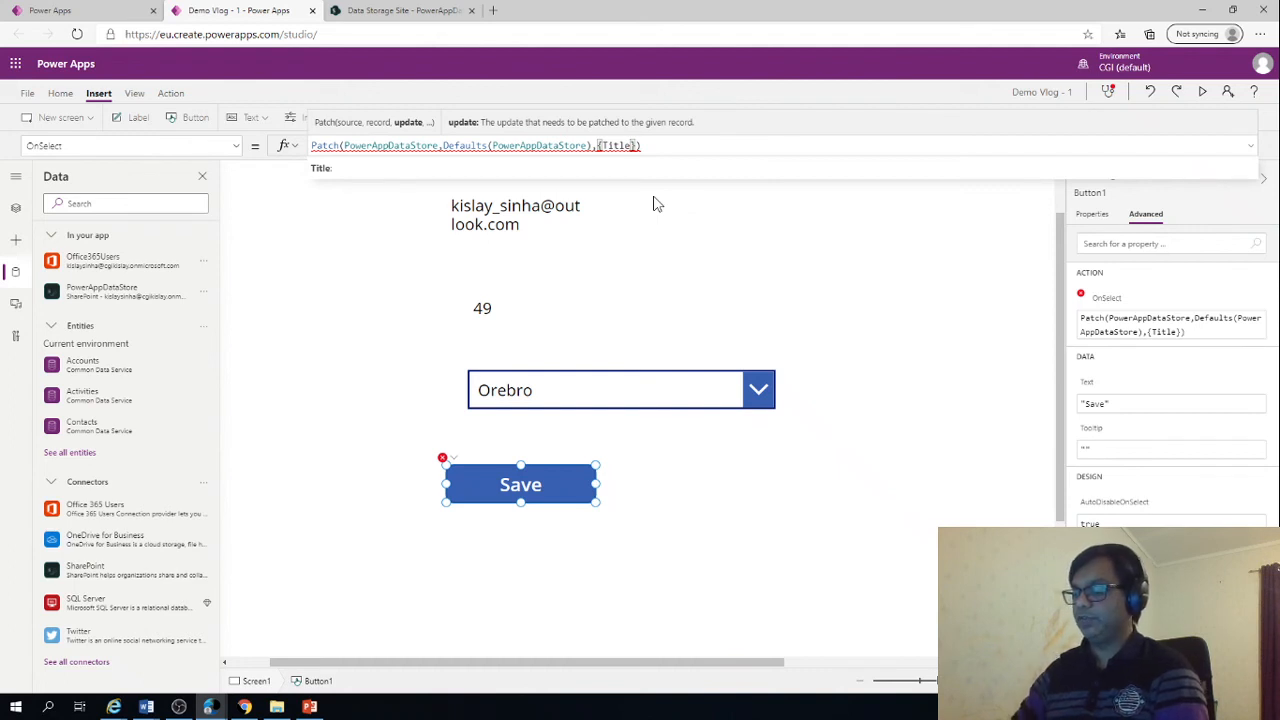
text(: ")
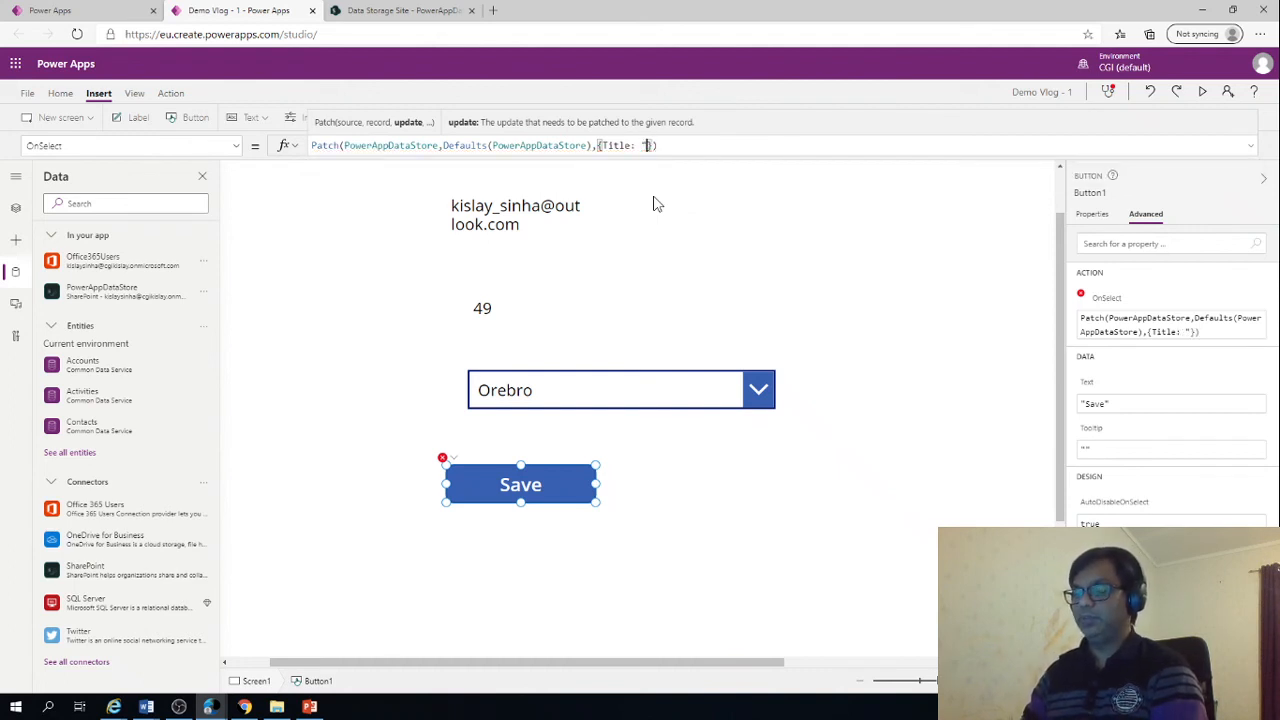
text(clck)
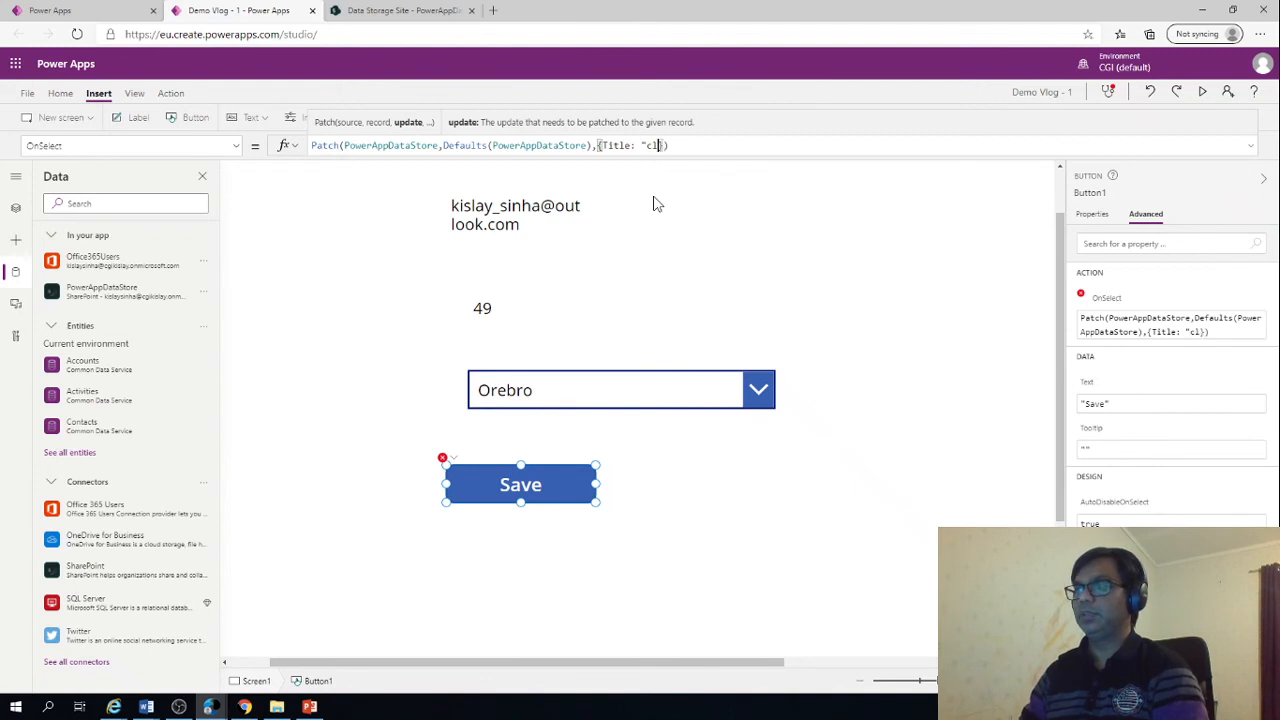
key(BackSpace)
key(BackSpace)
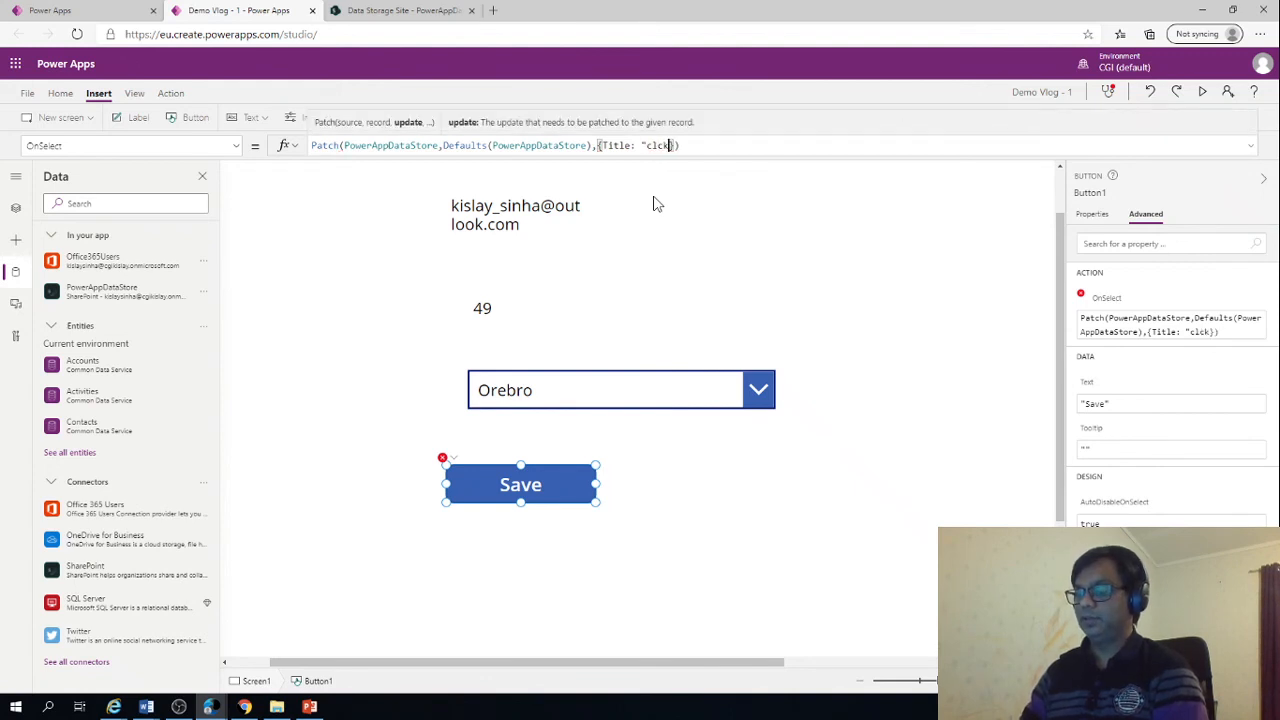
key(BackSpace)
text(ick here)
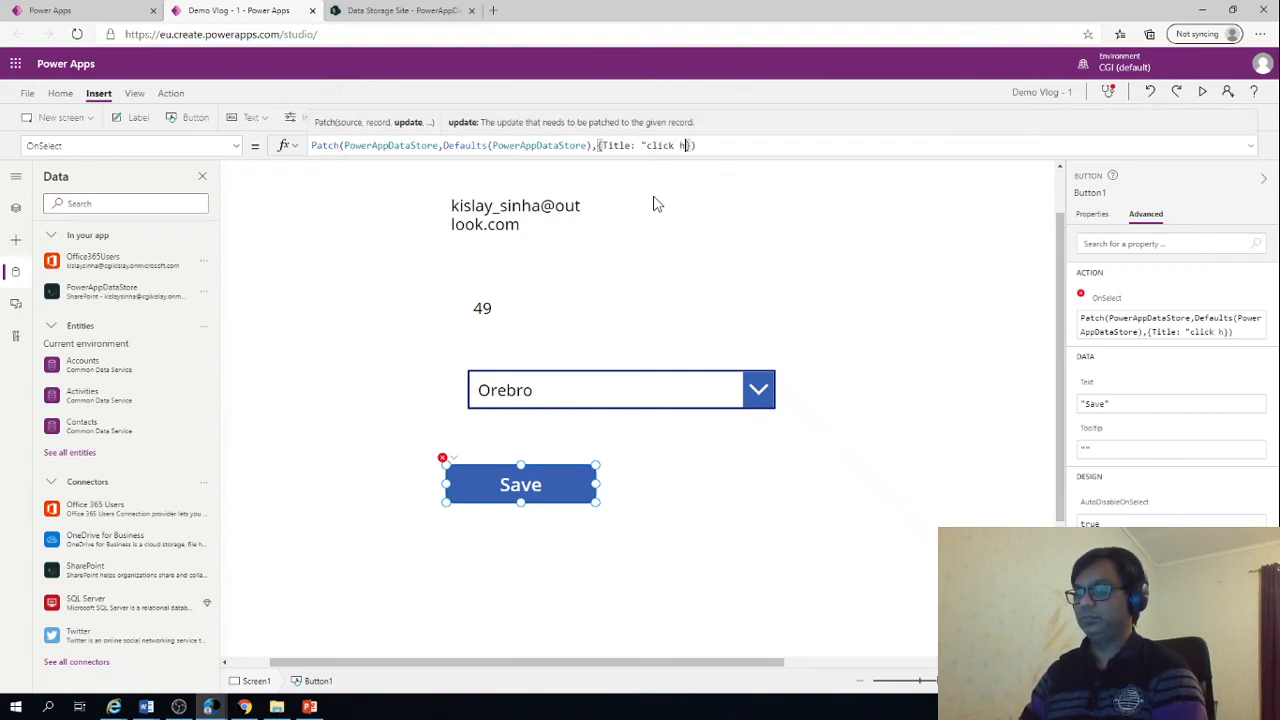
text(")
text(")
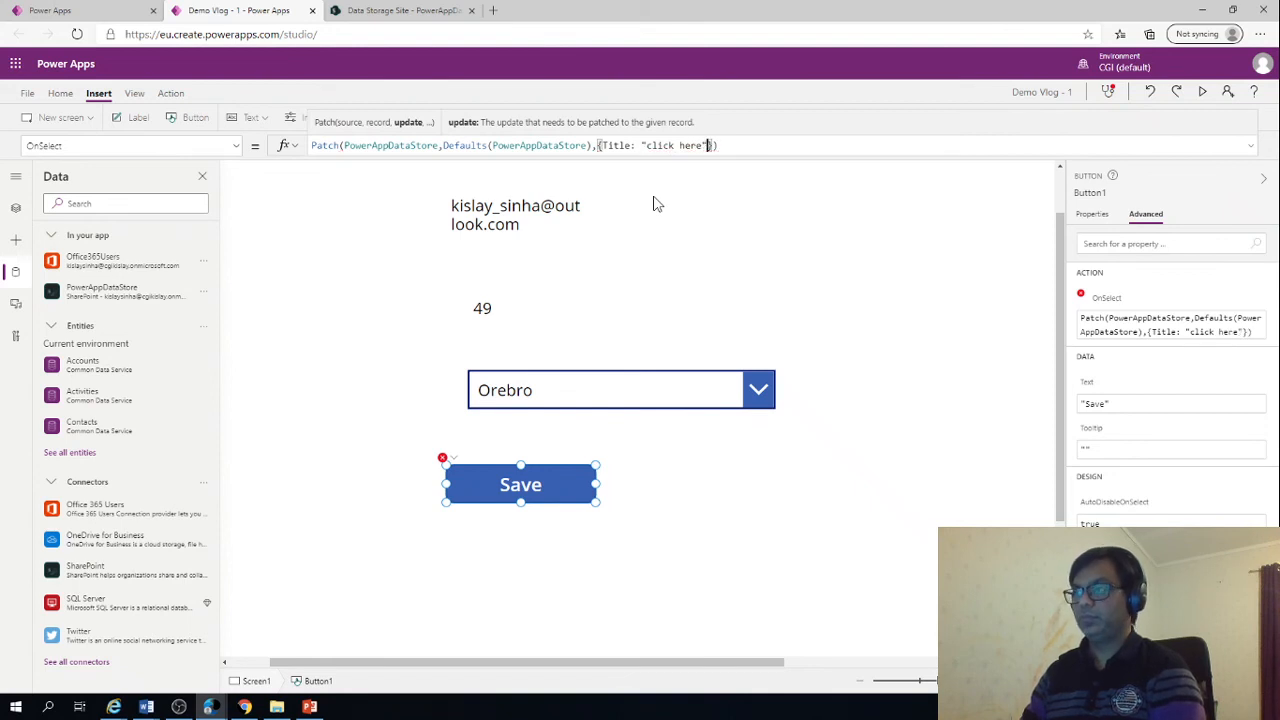
text(,)
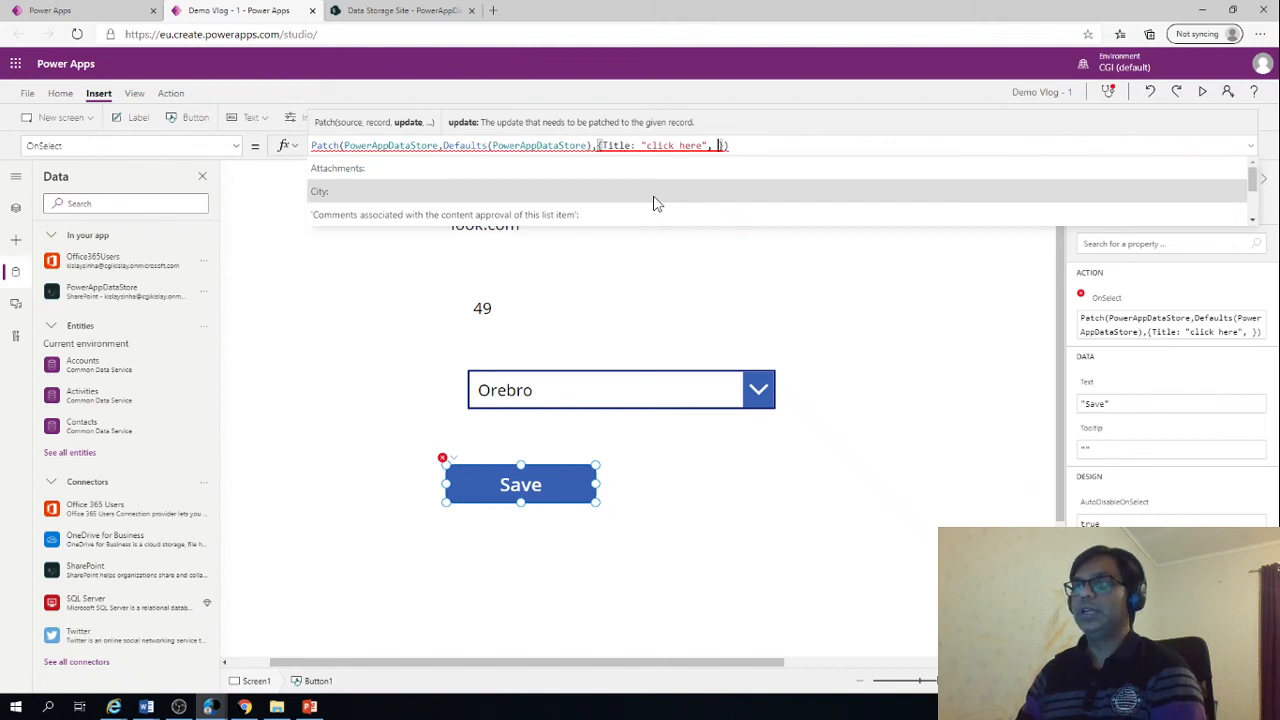
Add City:Dropdown1.Selected after the Title value in the Patch update record and finish editing the formula
click(652, 199)
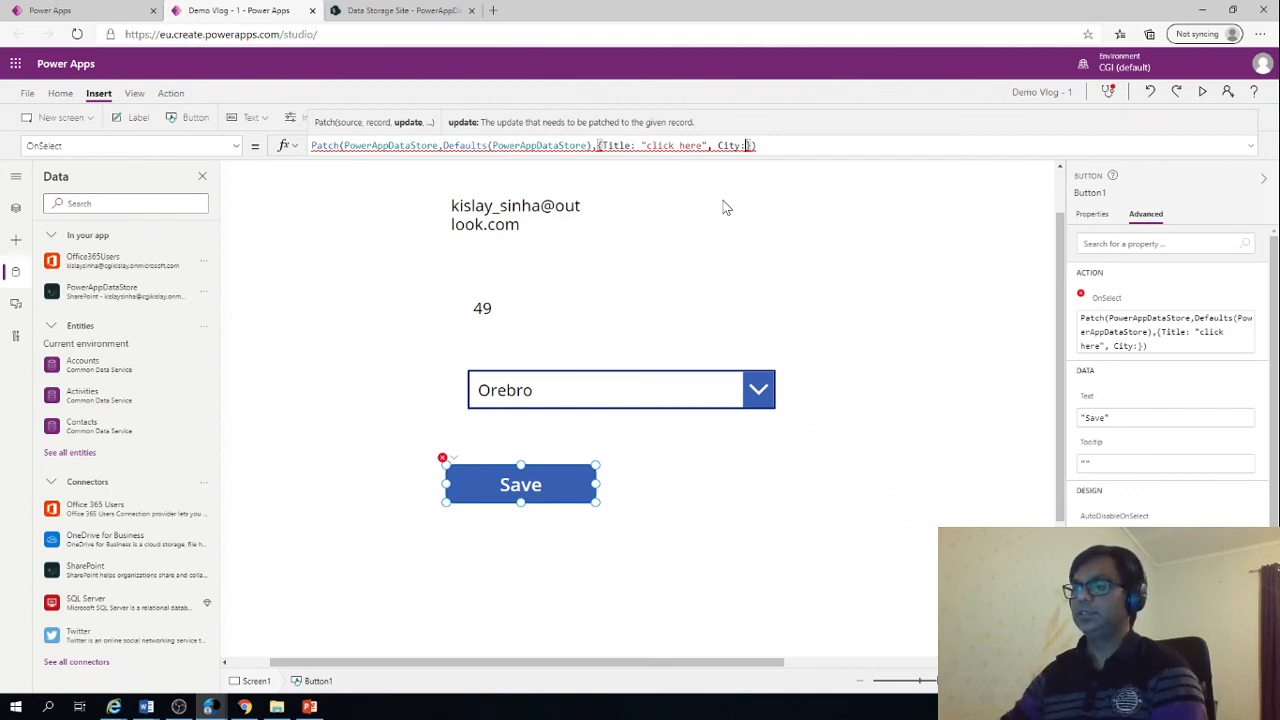
text(Drop)
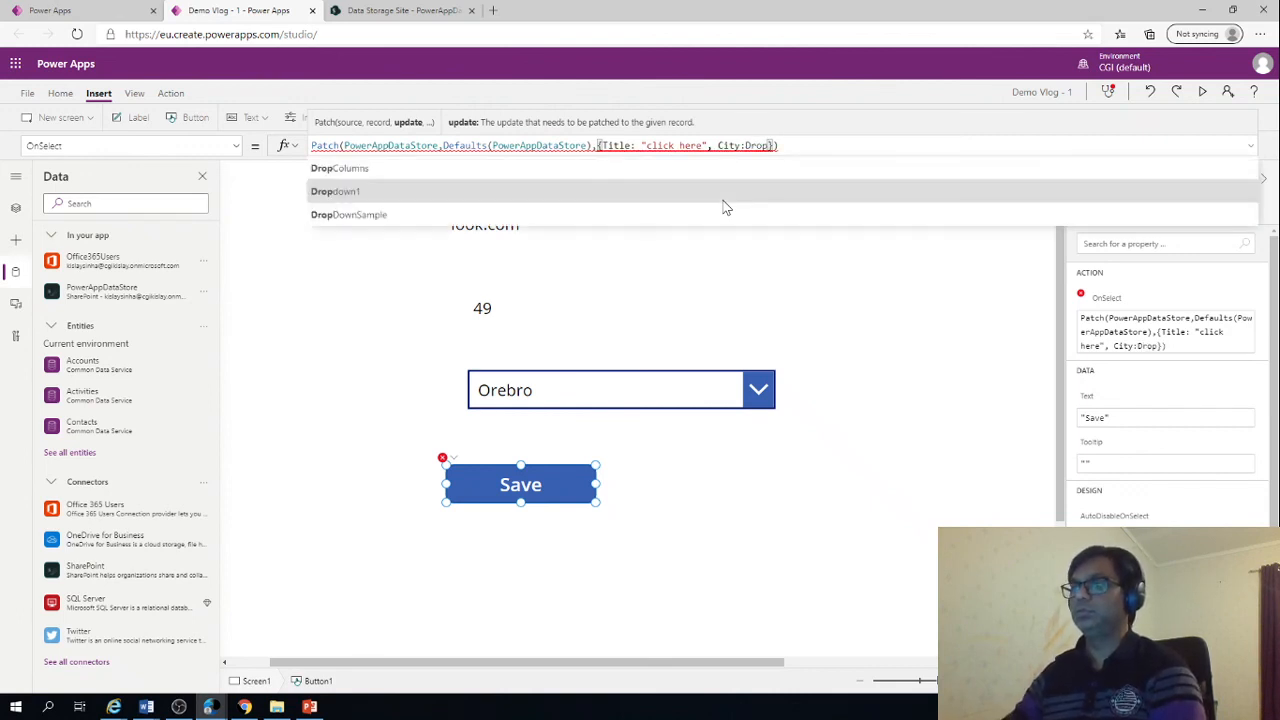
click(330, 193)
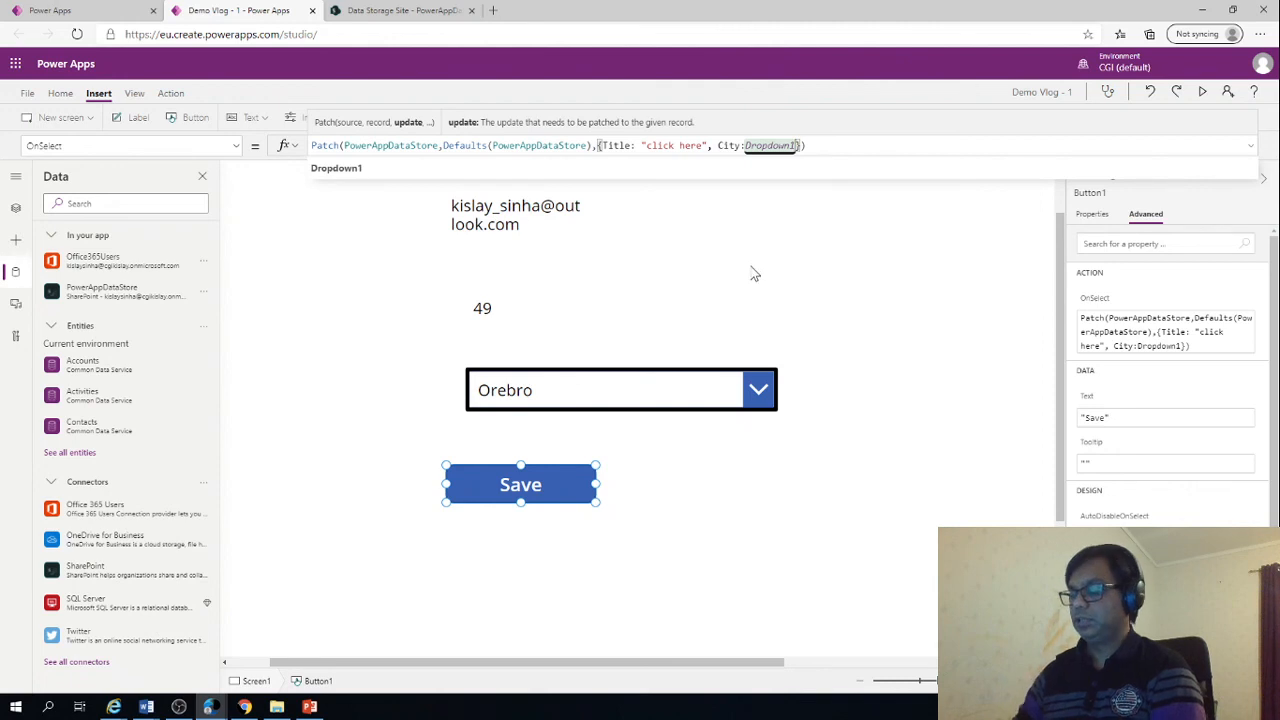
text(.sel)
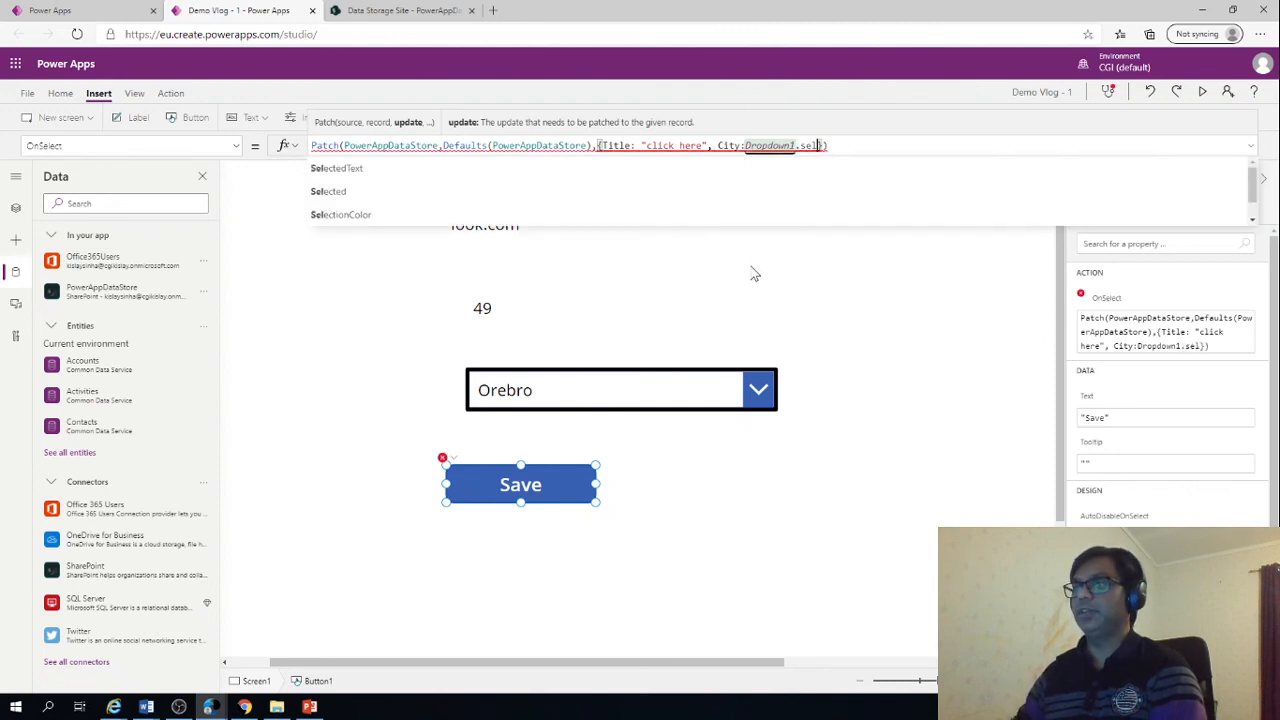
click(330, 191)
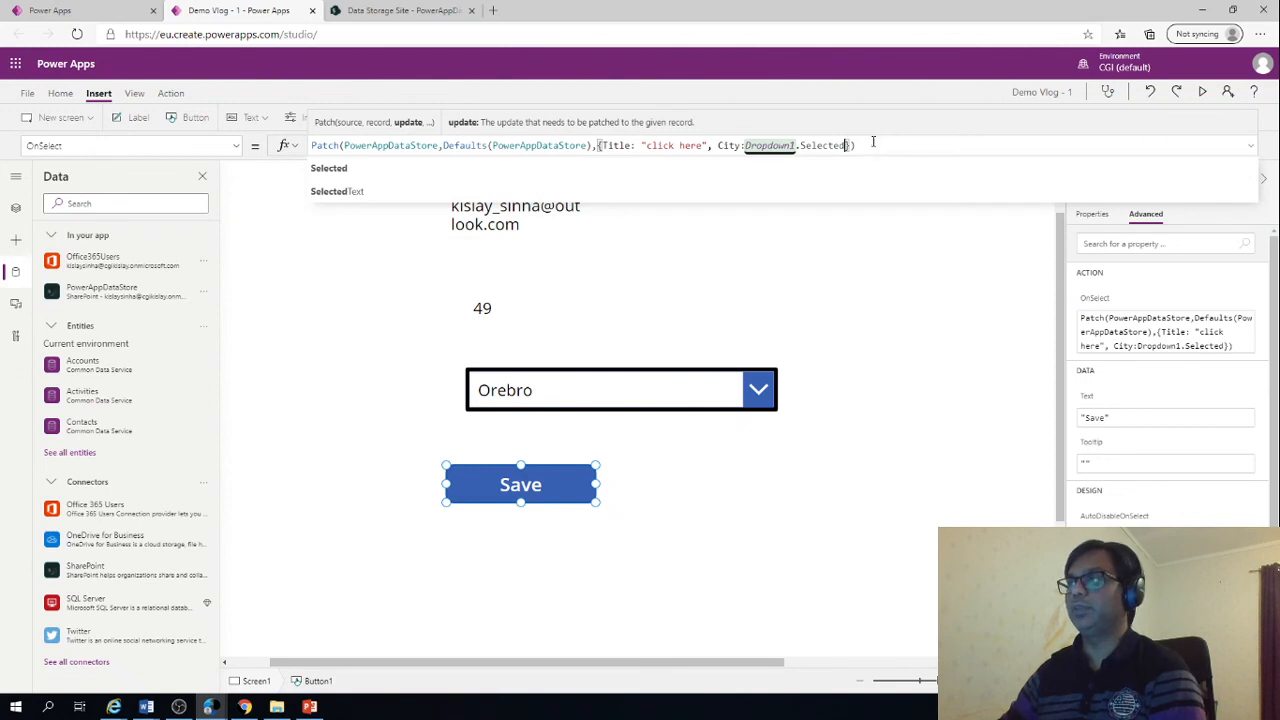
text(})
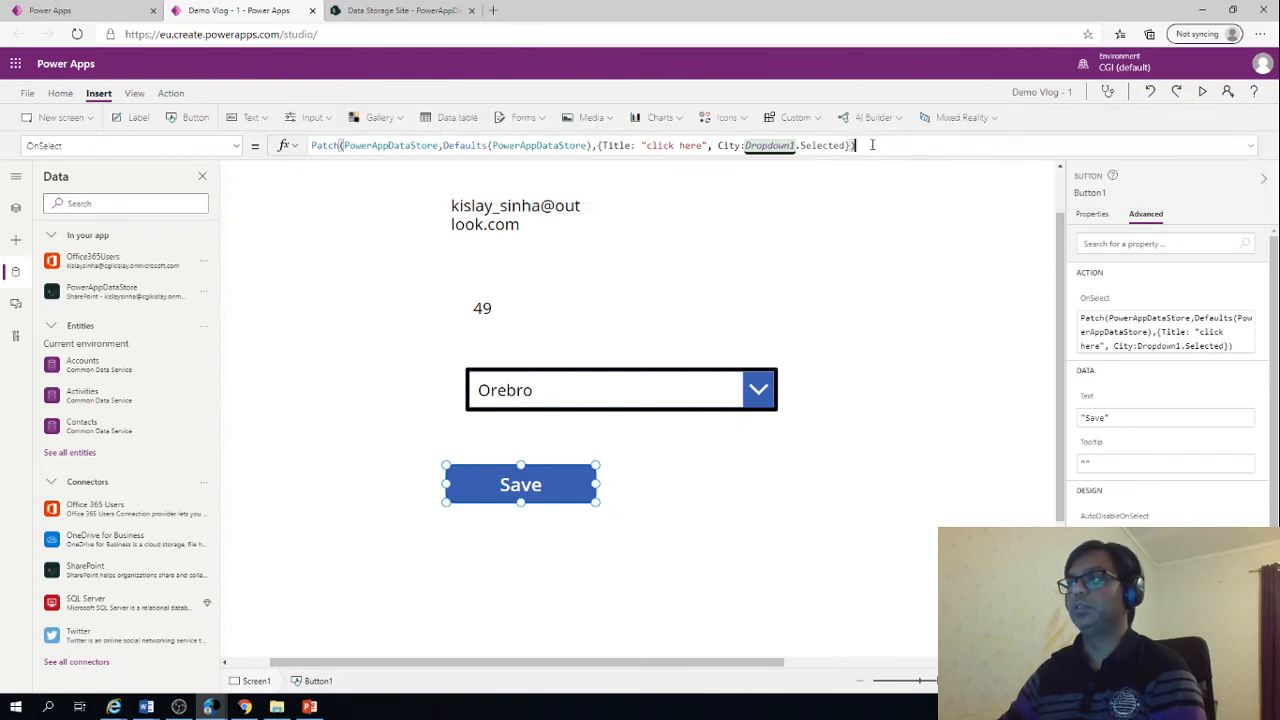
click(840, 459)
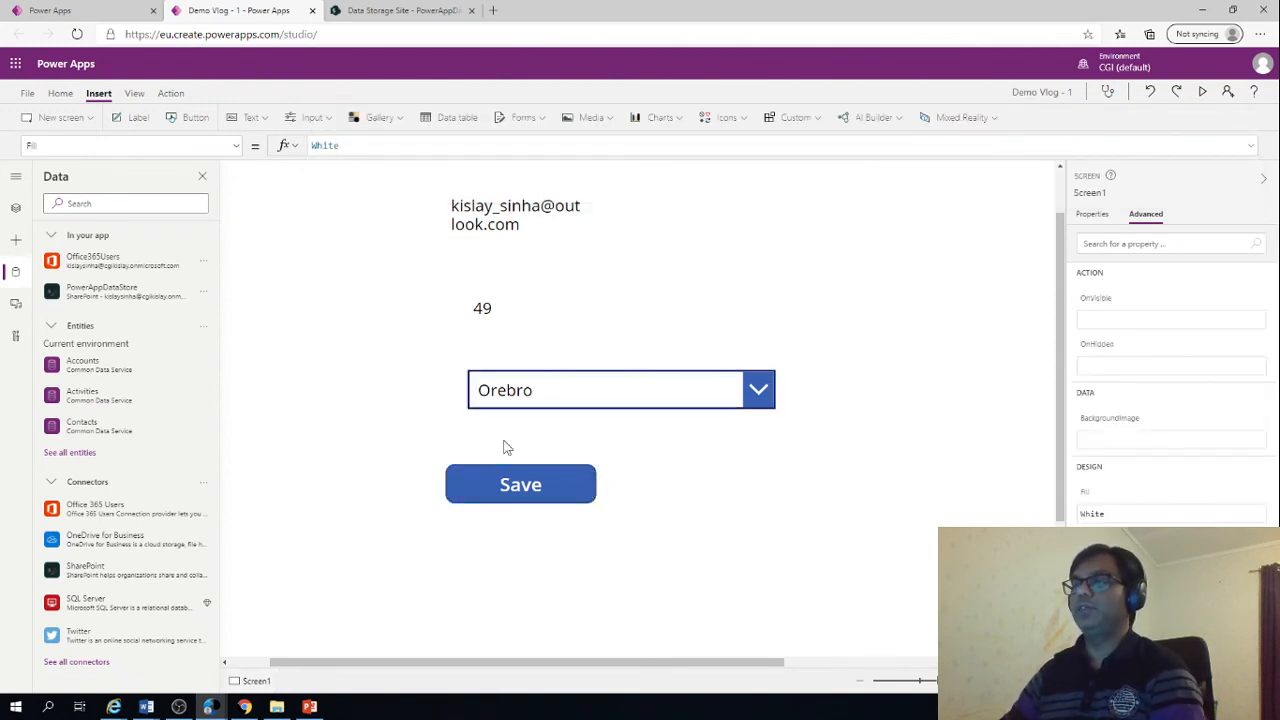
Preview the app, choose Stockholm in the City drop down, save it with the Save button, and leave the preview
click(514, 492)
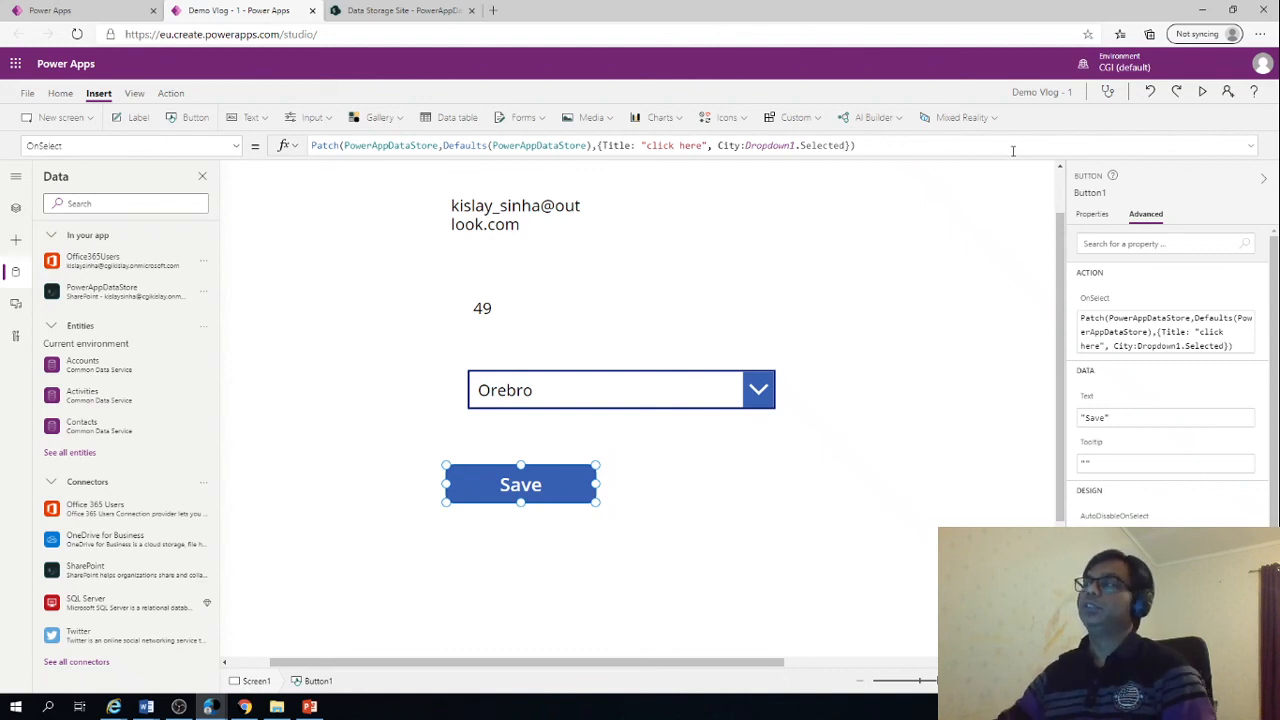
click(1204, 92)
click(589, 305)
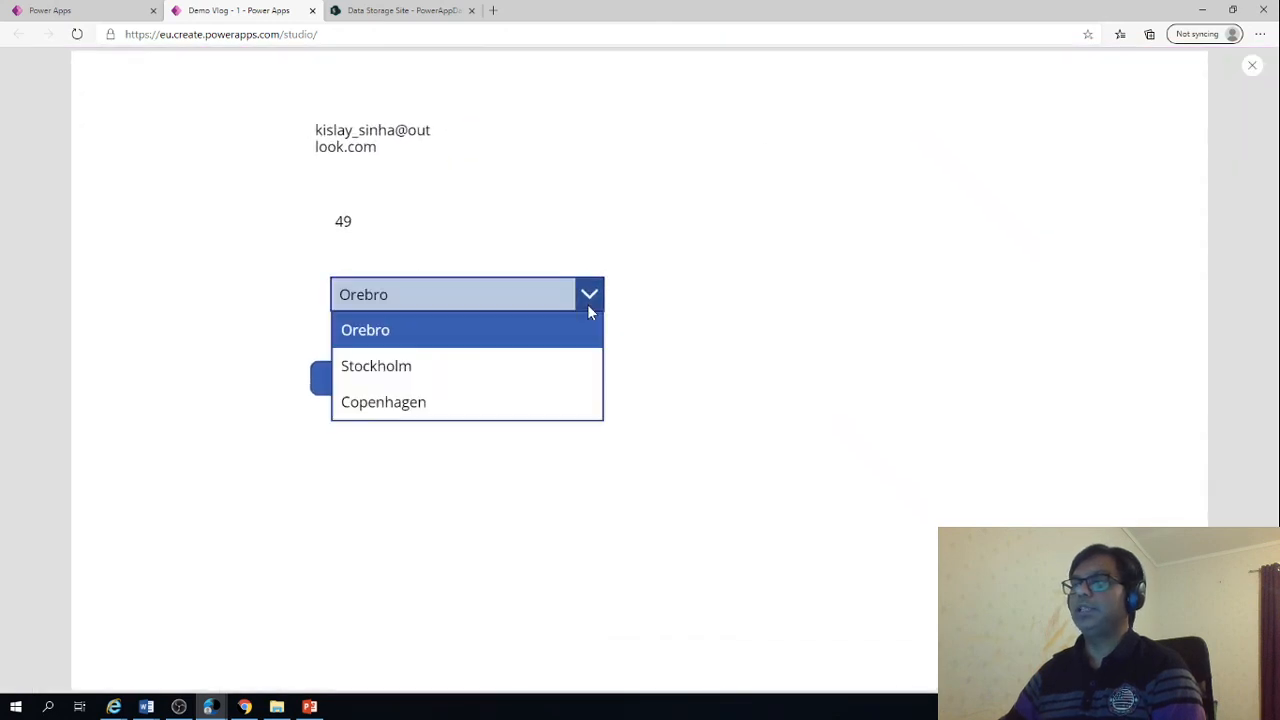
click(403, 363)
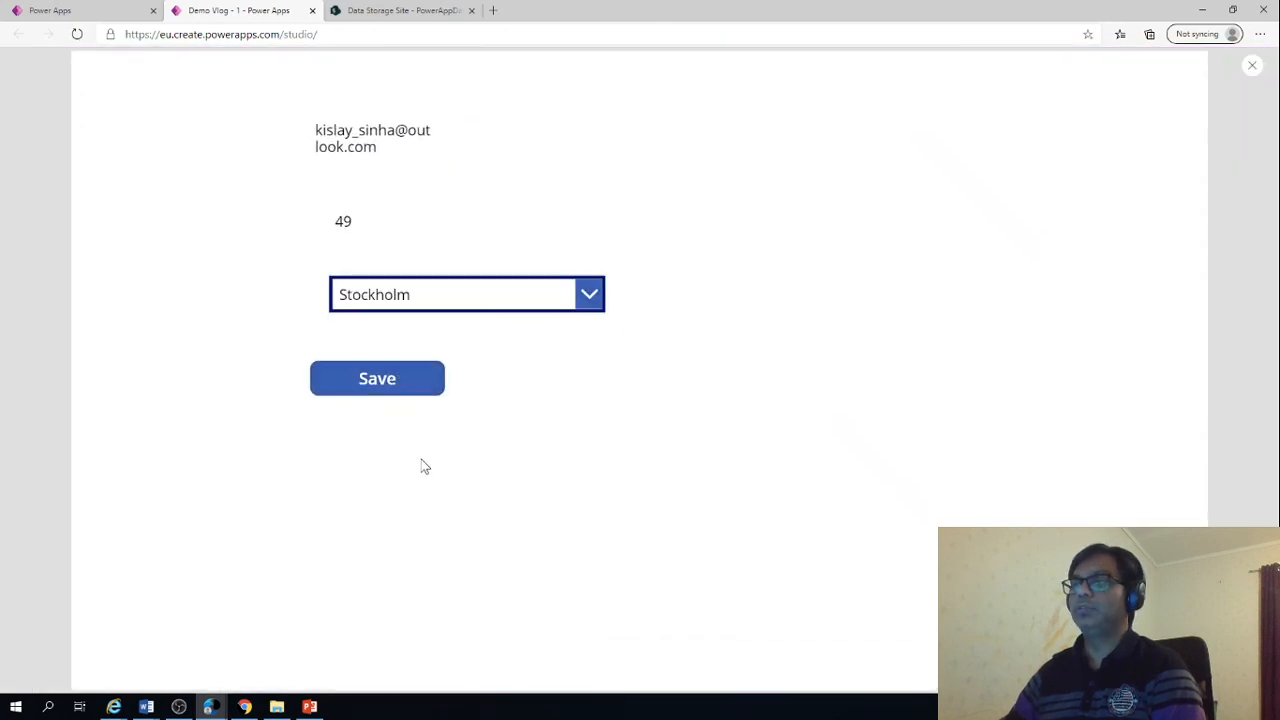
click(383, 391)
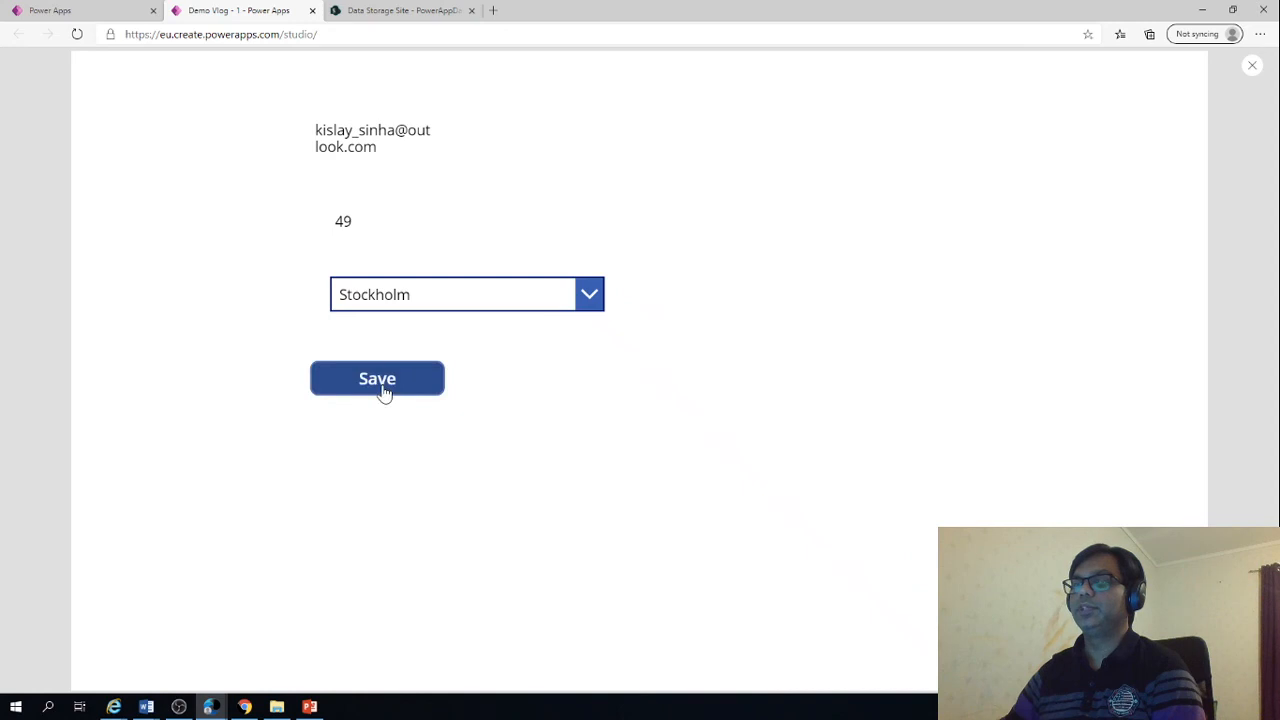
key(Escape)
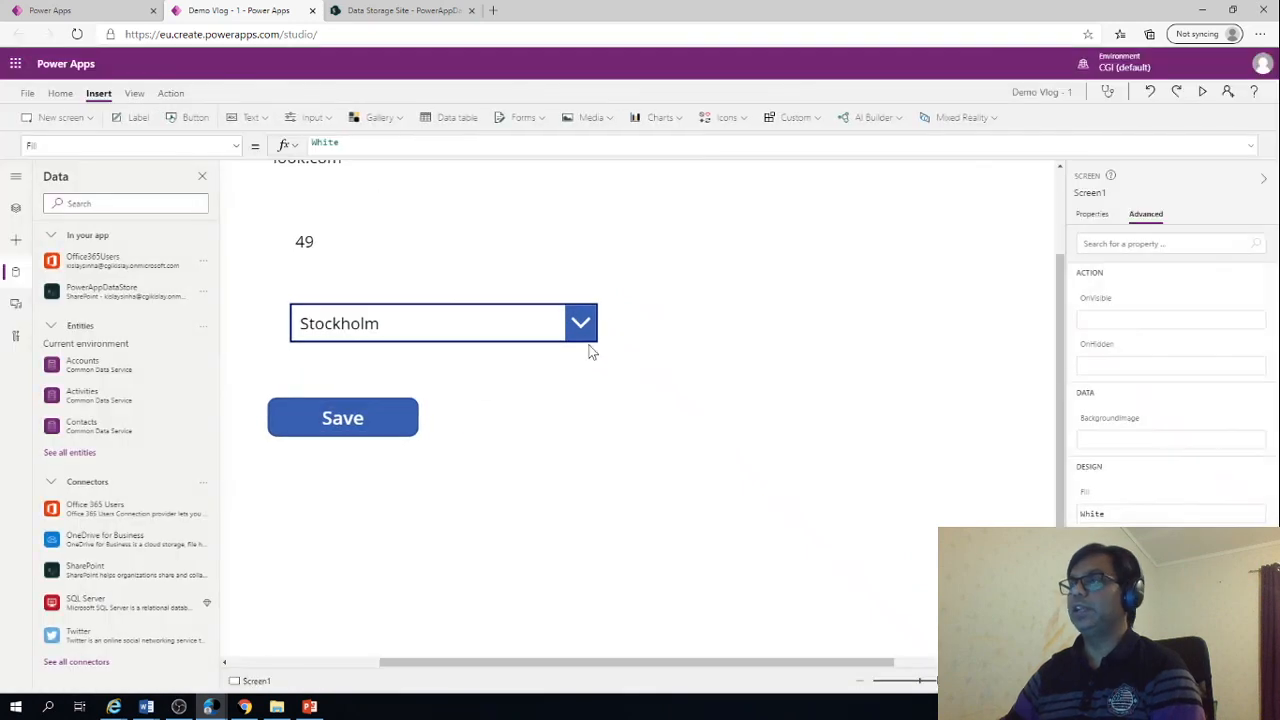
Switch to the SharePoint PowerAppDataStore list and refresh it to check the saved item
click(380, 10)
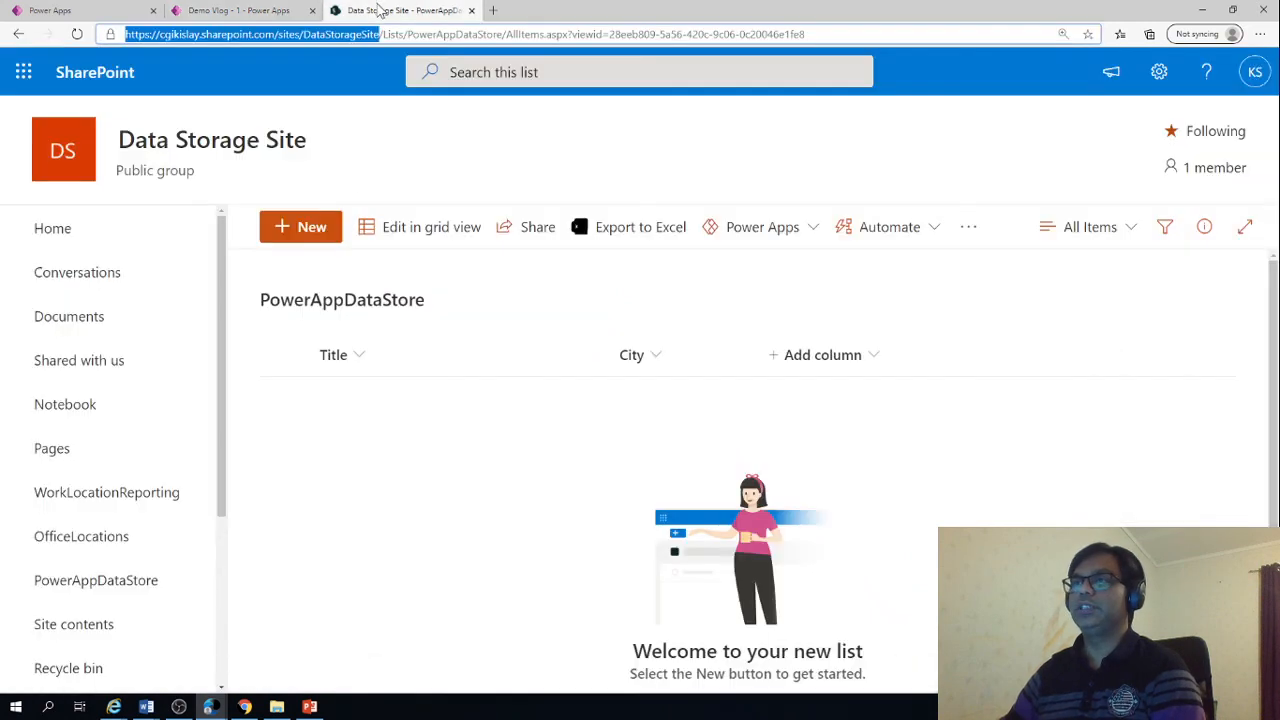
click(77, 34)
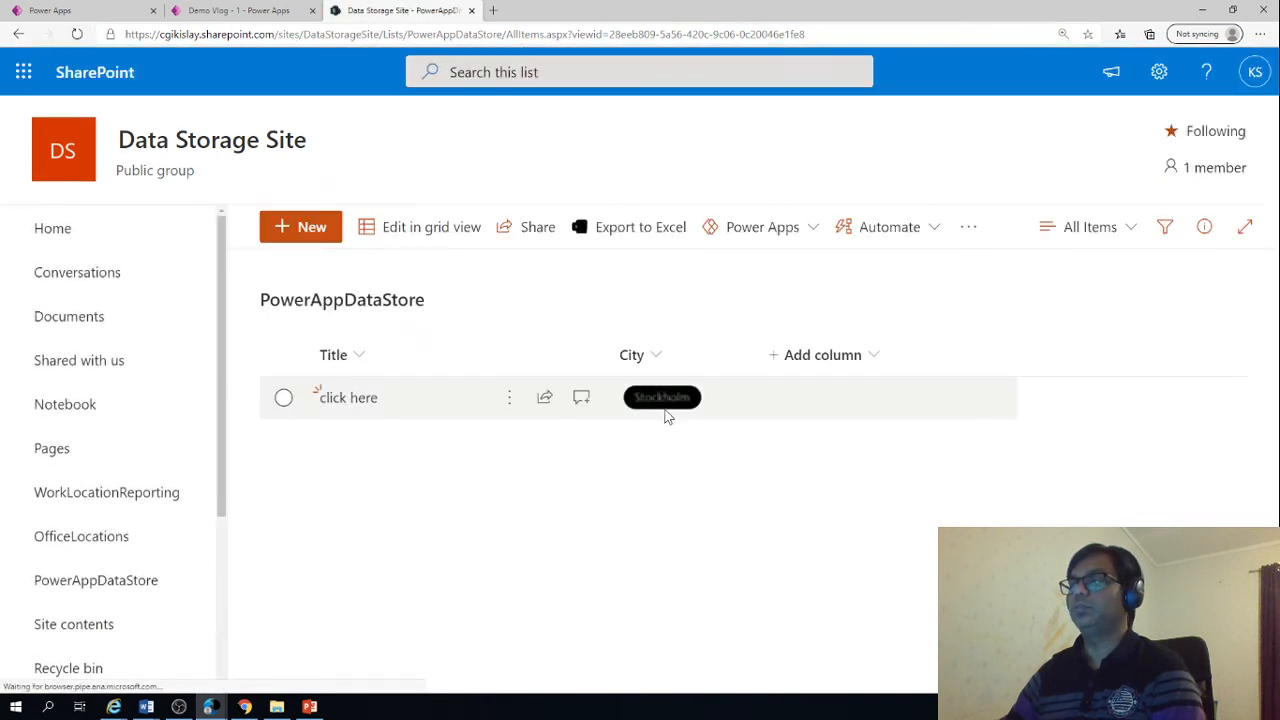
Return to Power Apps to review the Save button's Patch formula, and switch to the PowerPoint slide show
click(259, 8)
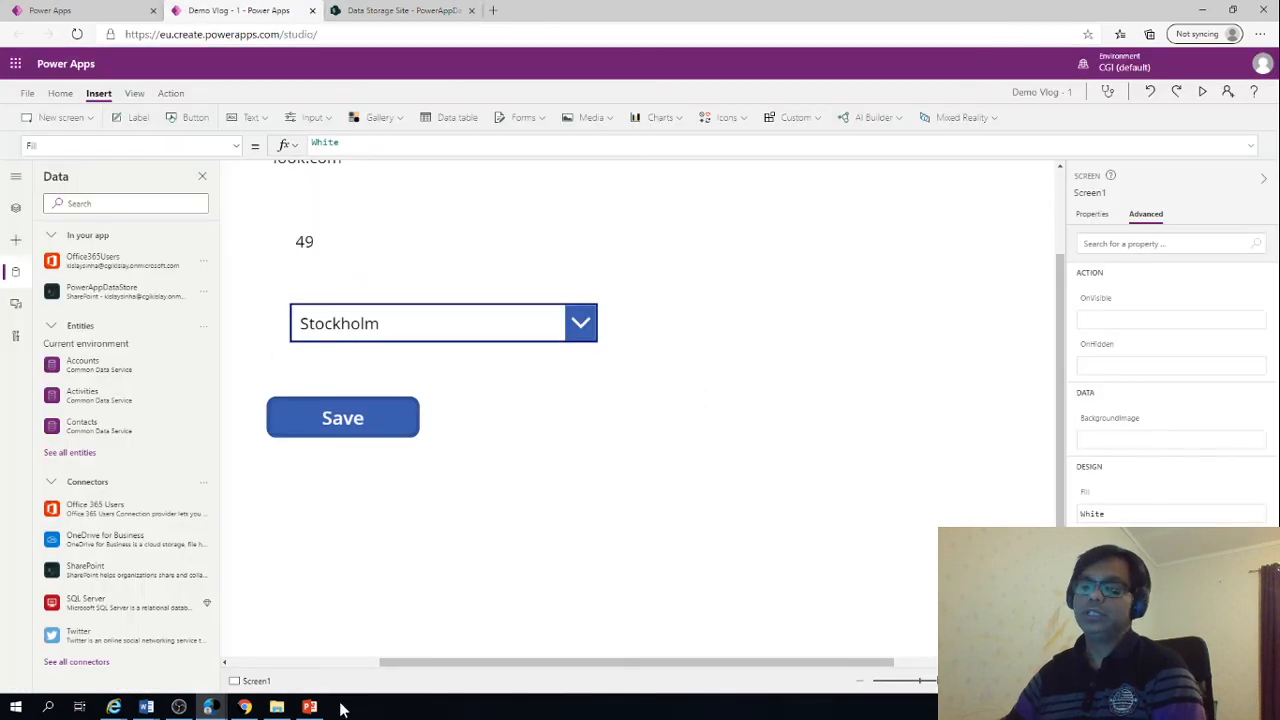
click(357, 425)
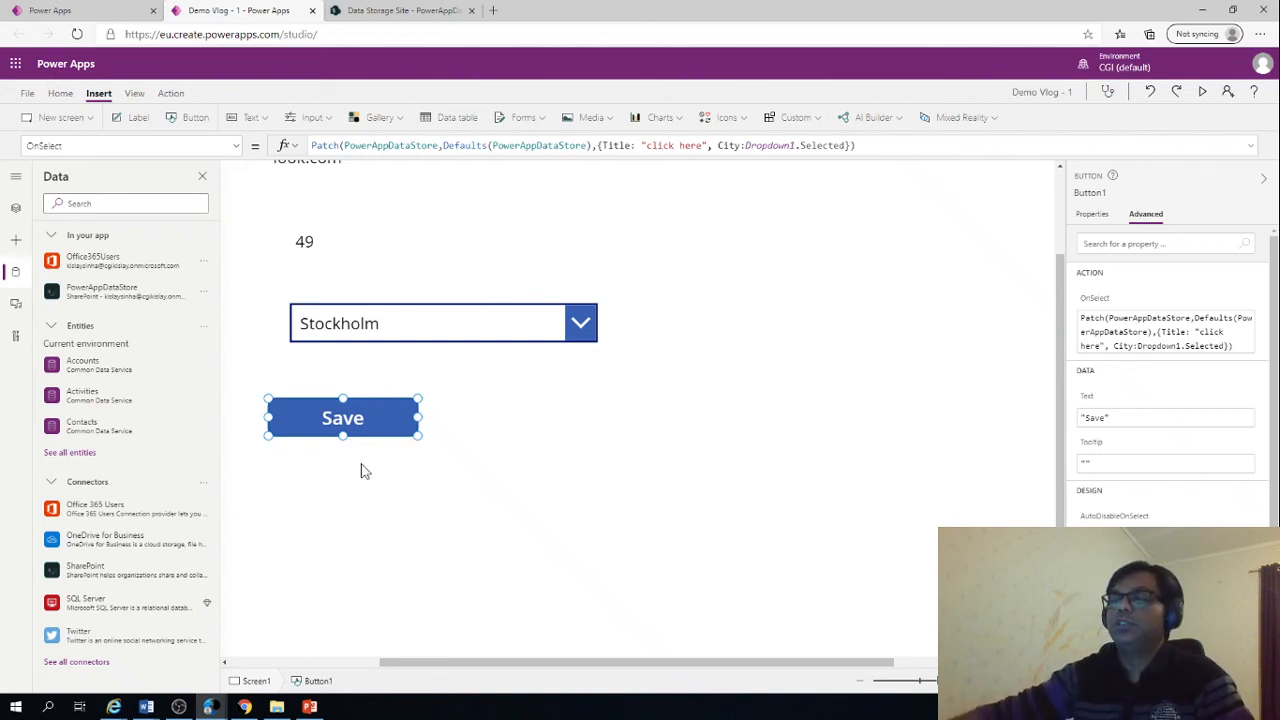
click(305, 707)
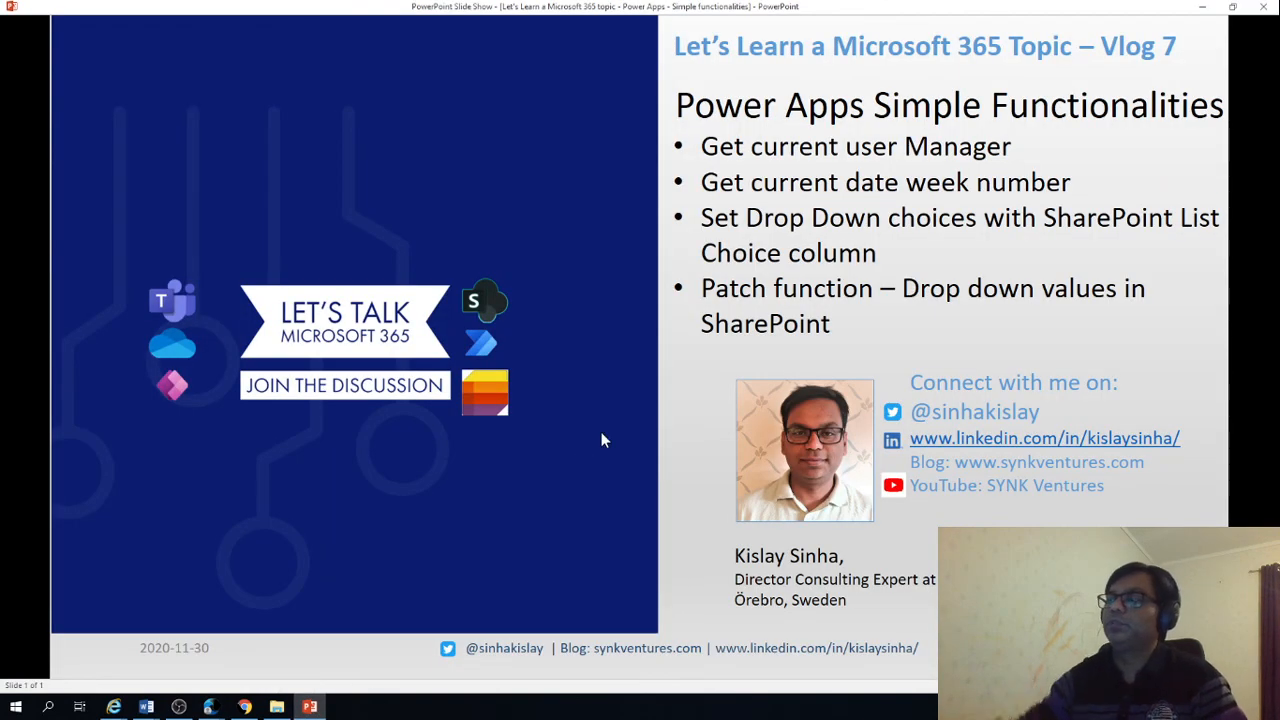